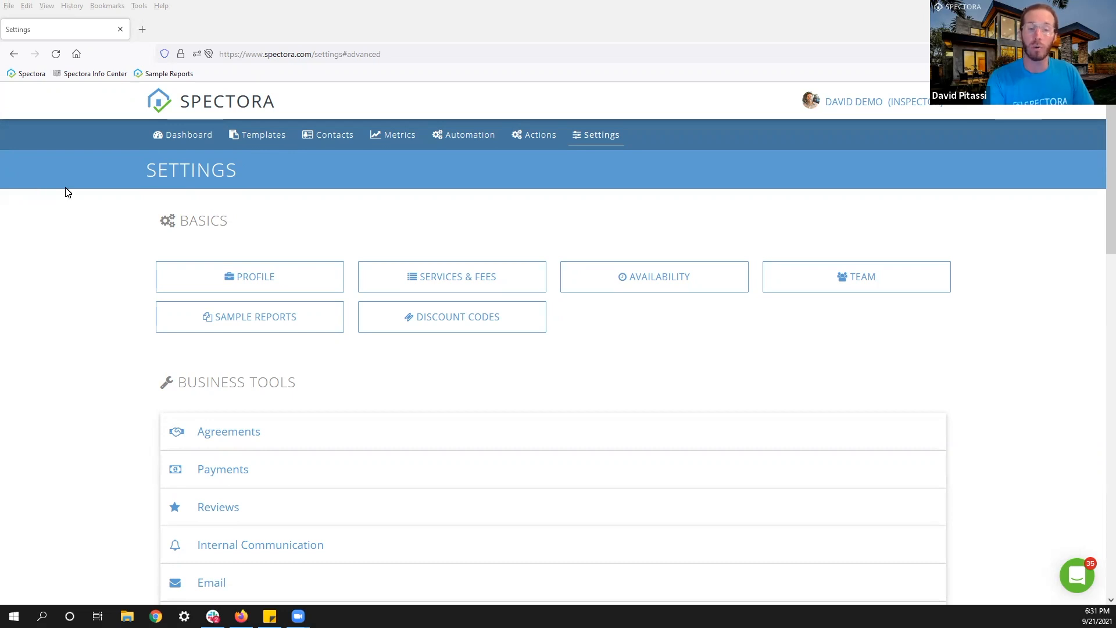
Enable Actions under Advanced Tools and set it to apply Per Inspection.
scroll(112, 238, "down", 5)
scroll(110, 232, "down", 6)
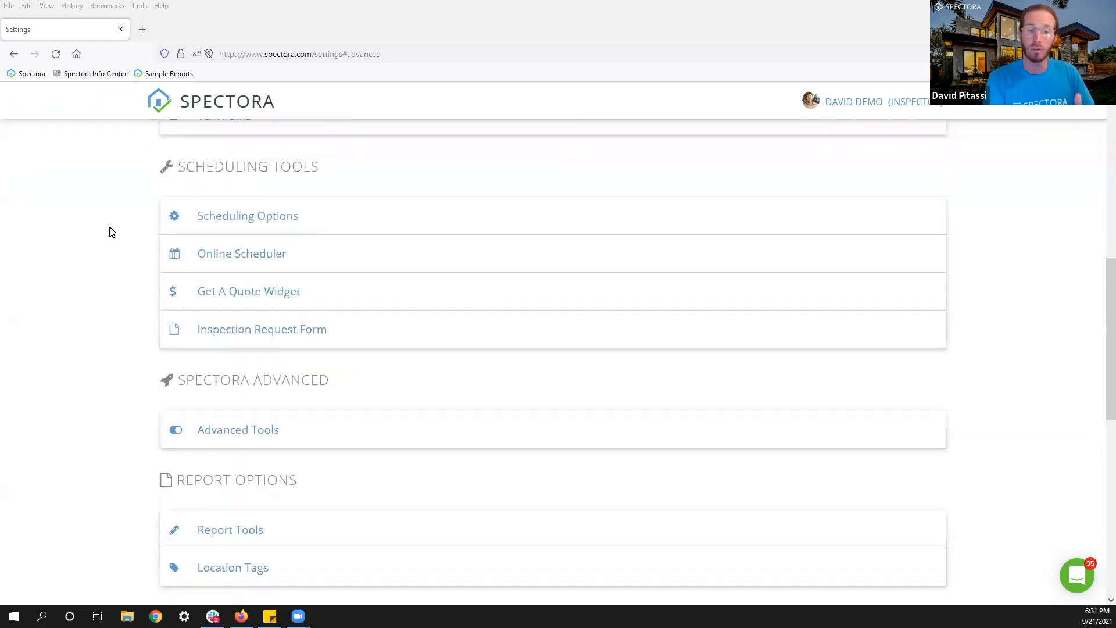
left_click(204, 321)
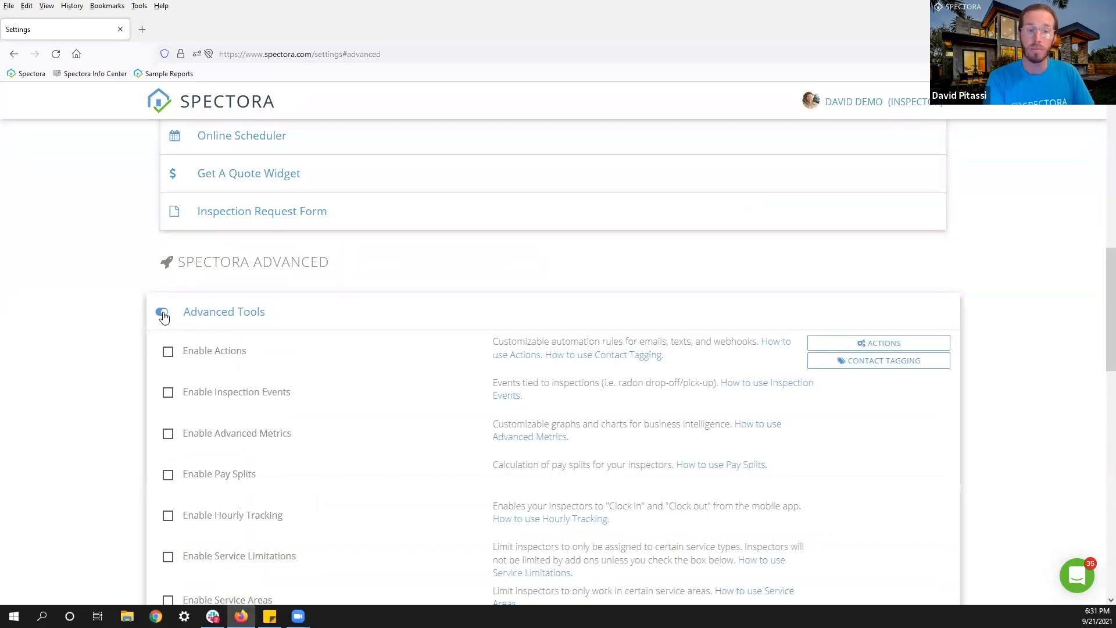
left_click(170, 354)
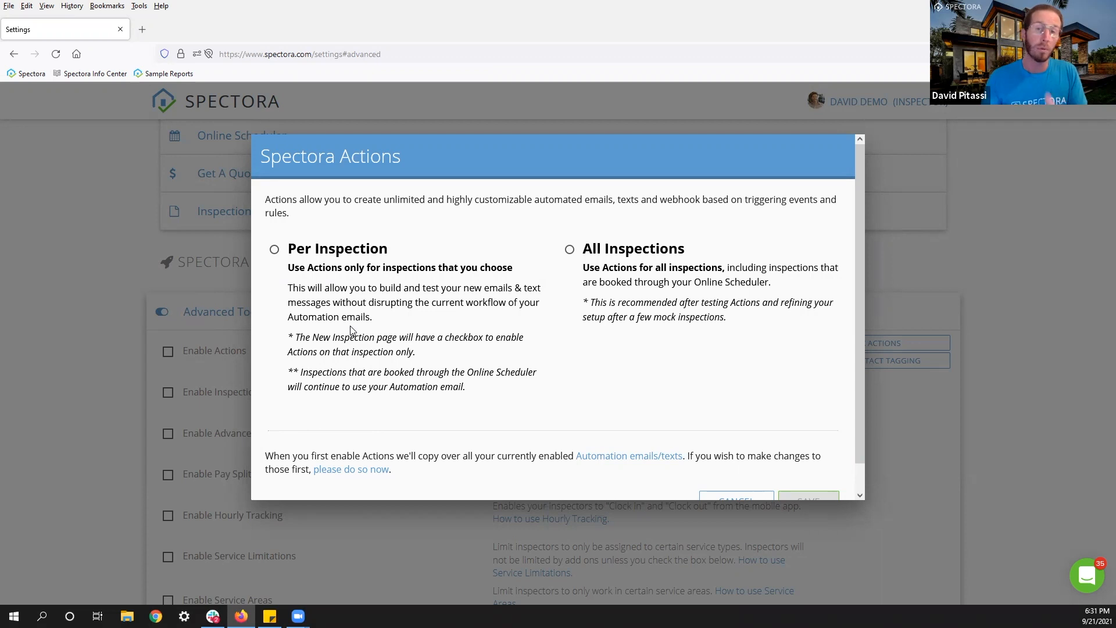
left_click(334, 257)
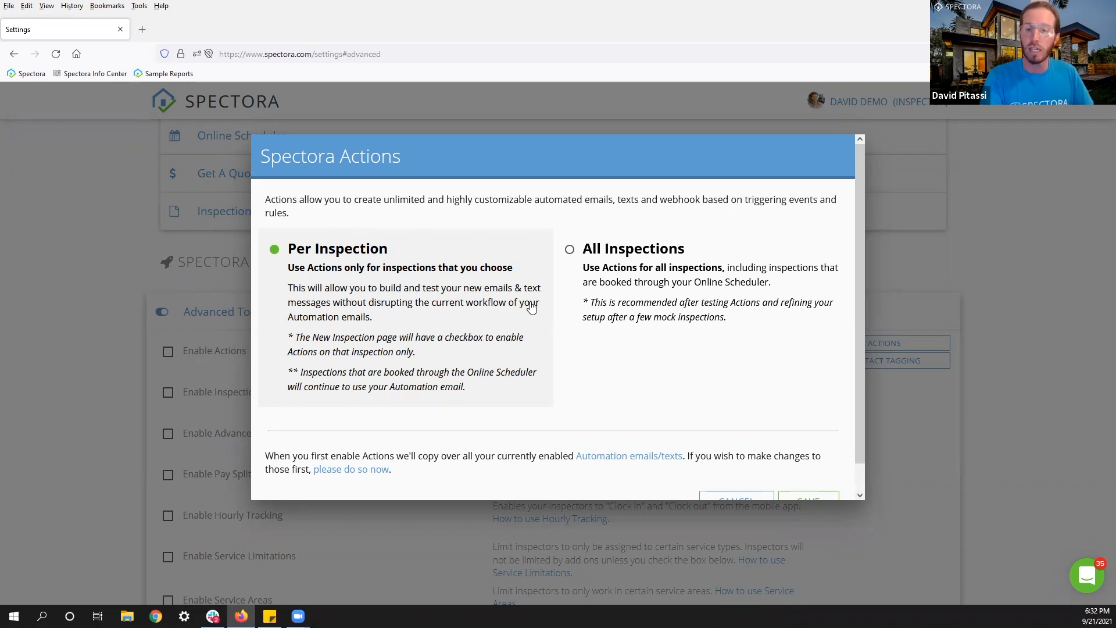
Save the Per Inspection Actions setting to reach the Company Actions page.
scroll(616, 349, "down", 1)
left_click(810, 477)
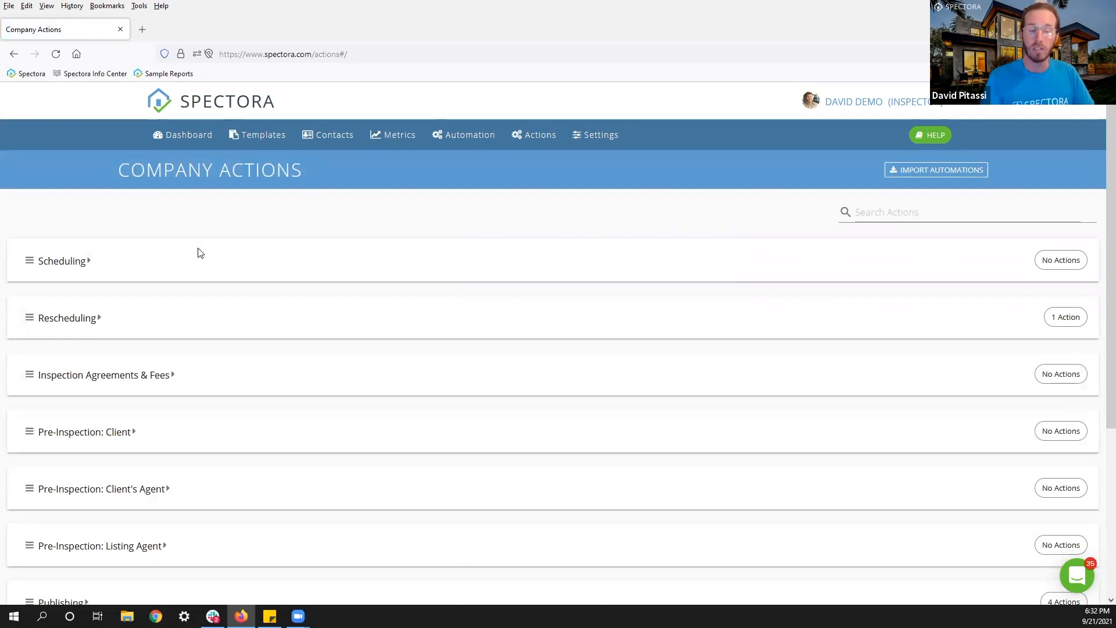
Expand the empty Scheduling group and begin adding a new action to it.
left_click(32, 263)
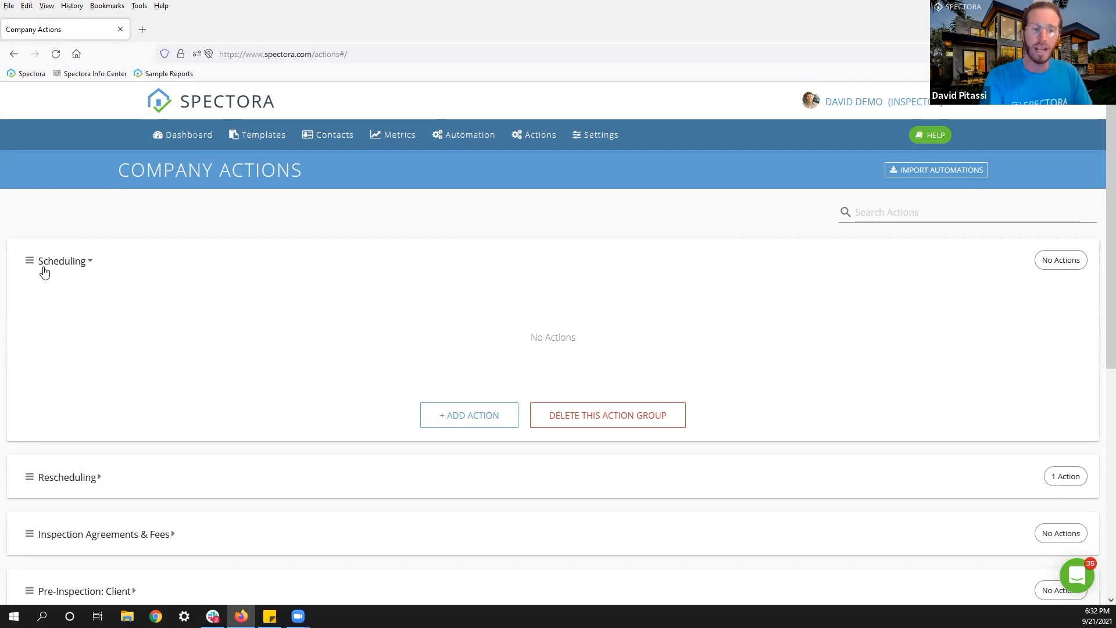
left_click(31, 264)
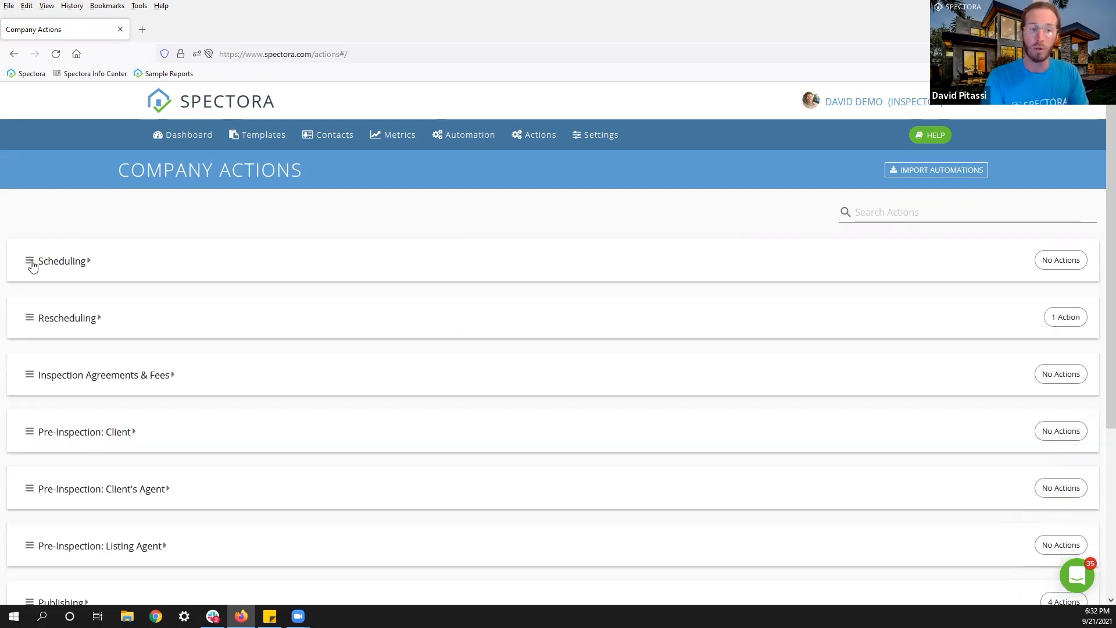
left_click(32, 265)
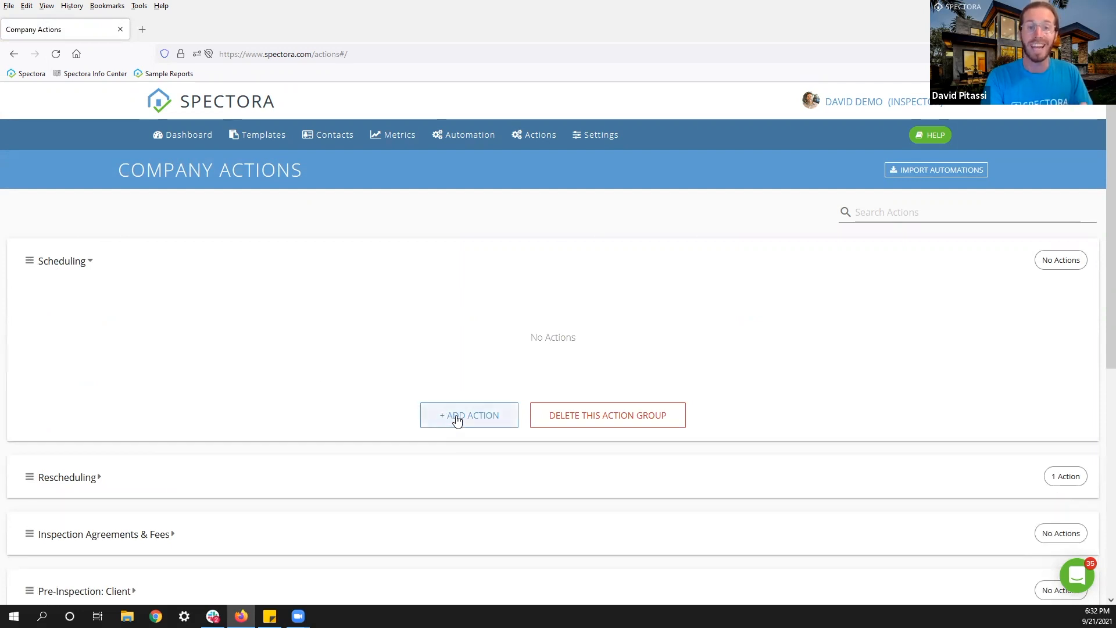
left_click(457, 418)
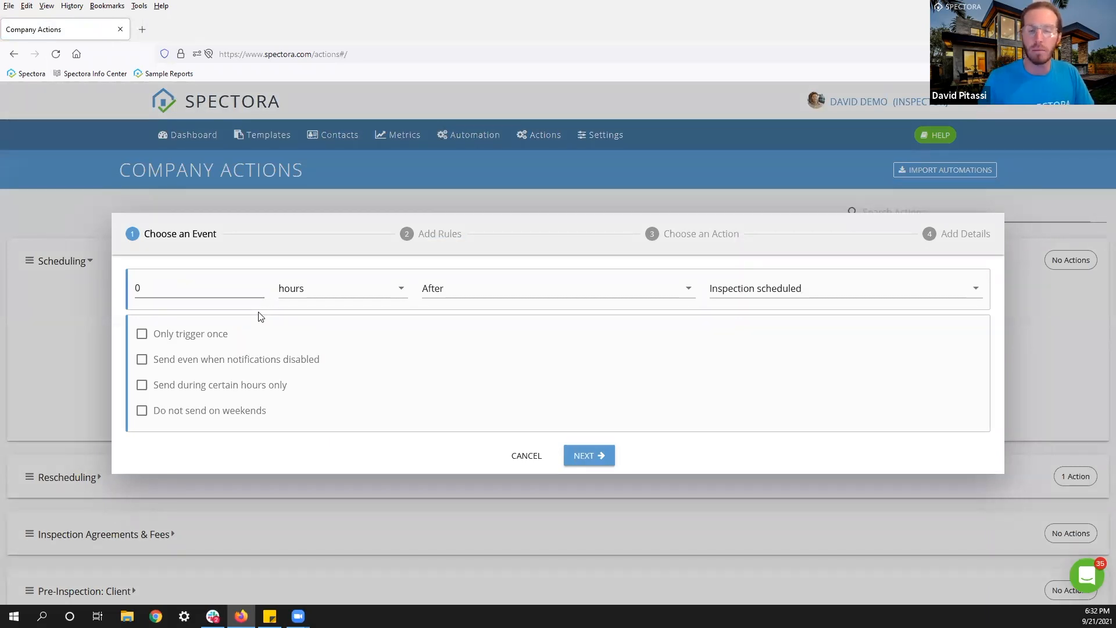
Keep the trigger at 0 hours after Inspection scheduled and continue to rules.
left_click(227, 293)
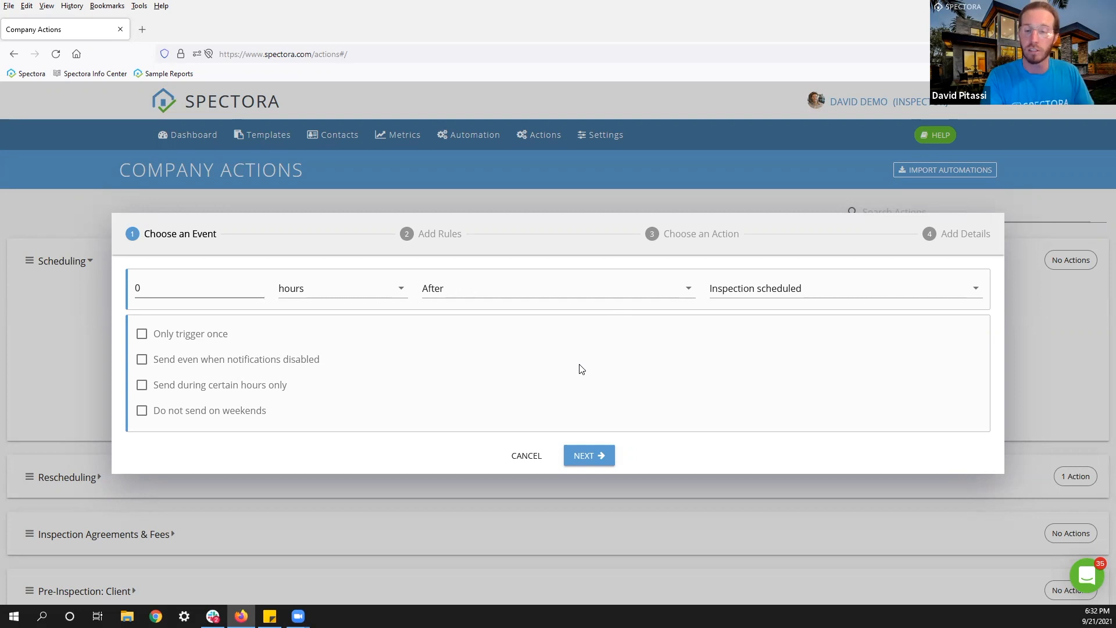
left_click(590, 456)
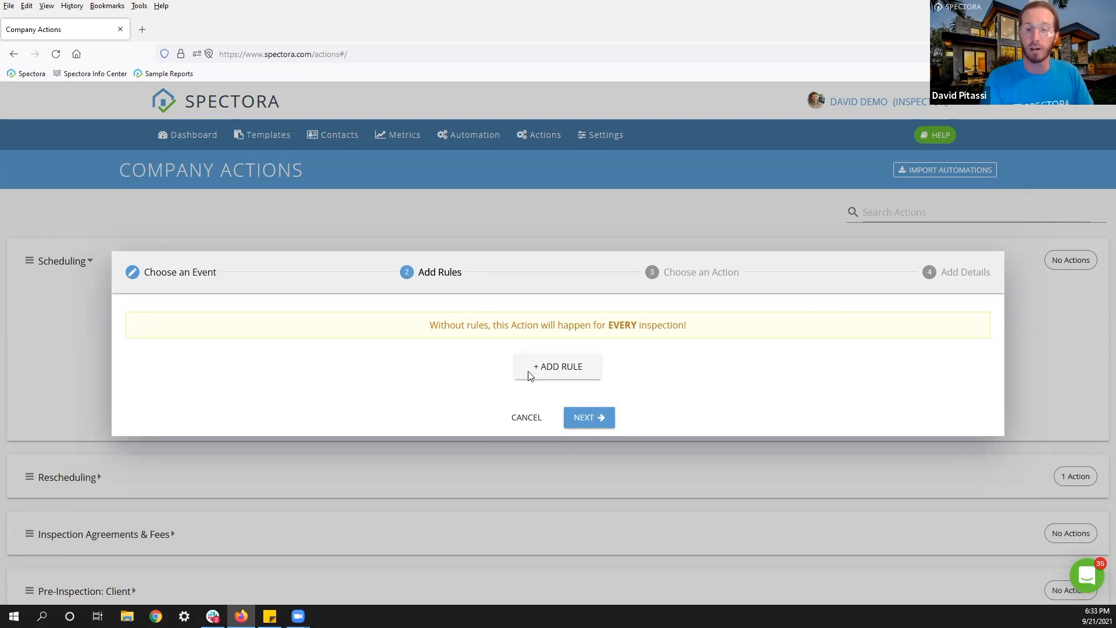
Add a rule 'Has Service: Residential Inspection' and continue to Choose an Action.
left_click(553, 374)
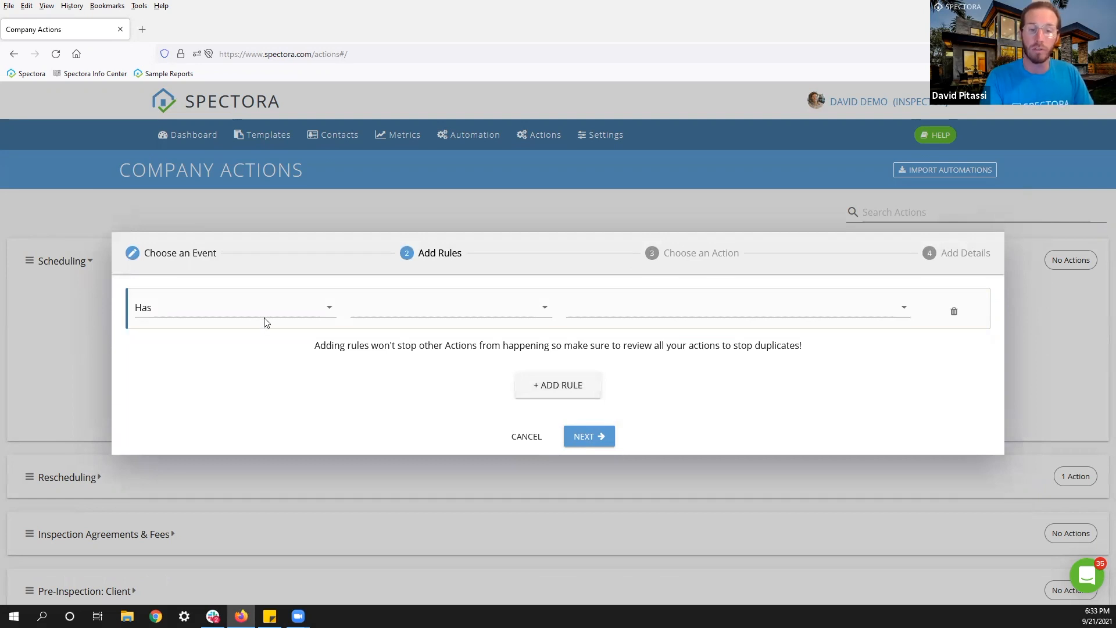
left_click(244, 320)
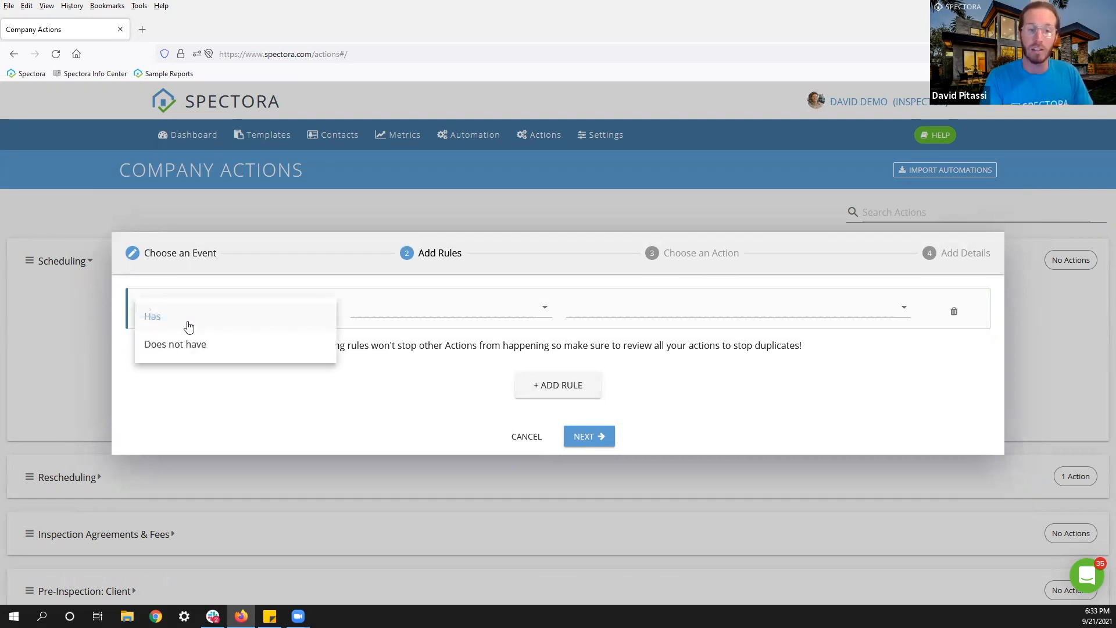
left_click(178, 343)
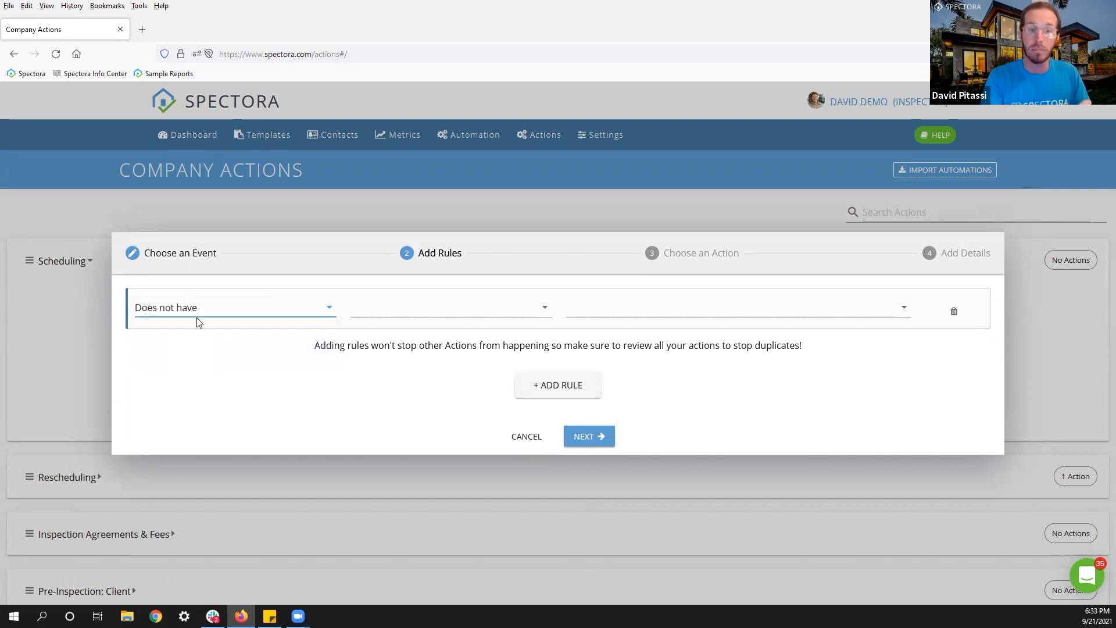
left_click(202, 314)
left_click(202, 315)
left_click(414, 314)
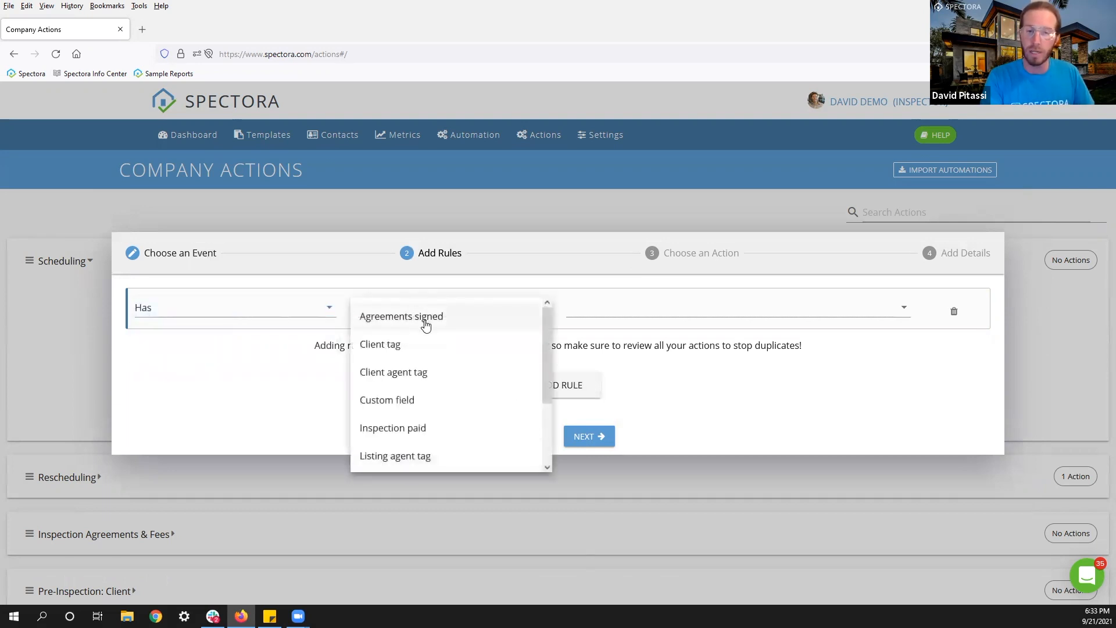
scroll(451, 326, "down", 2)
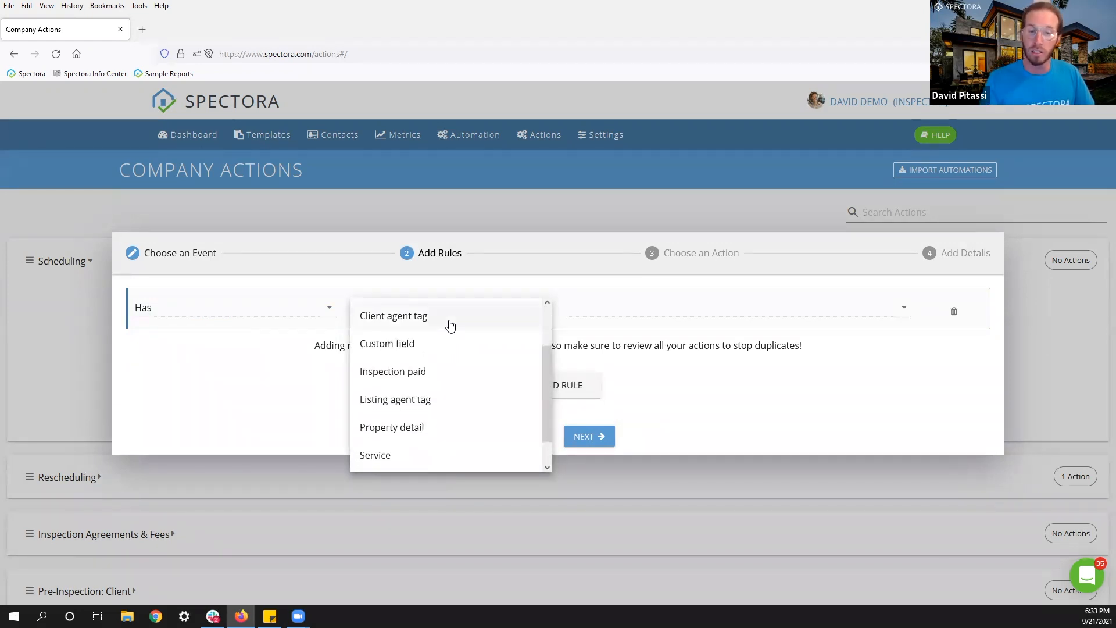
scroll(451, 326, "down", 1)
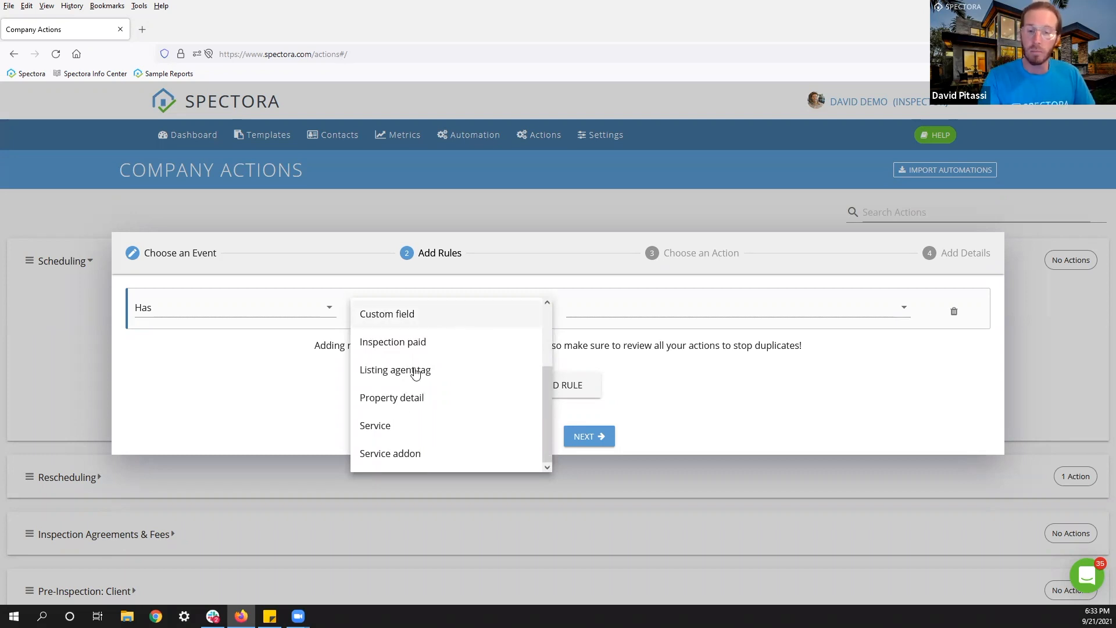
left_click(392, 429)
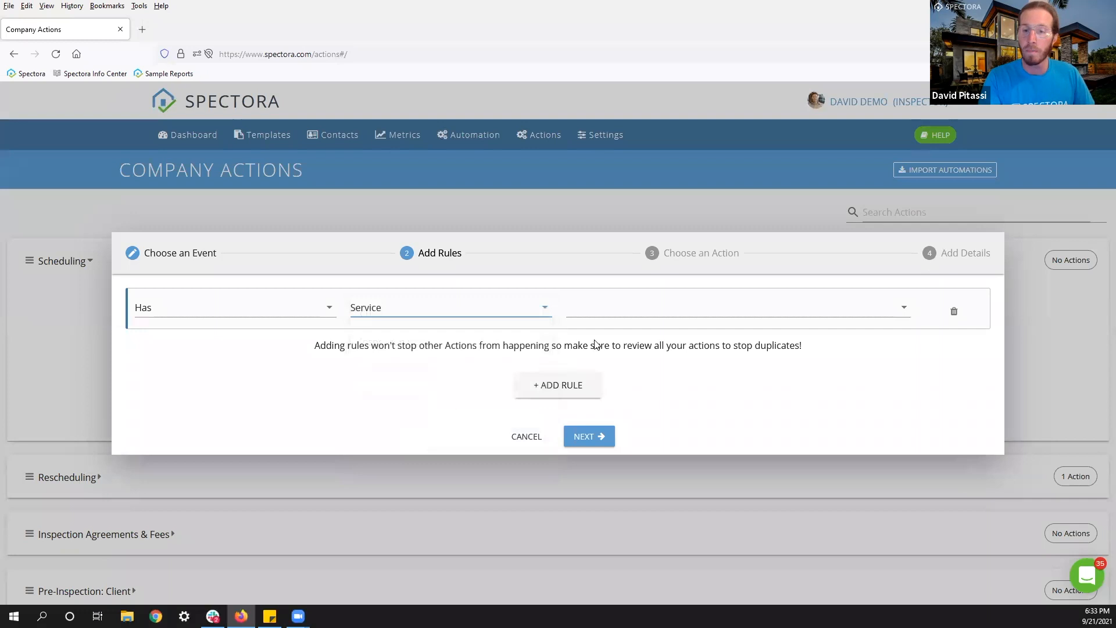
left_click(653, 314)
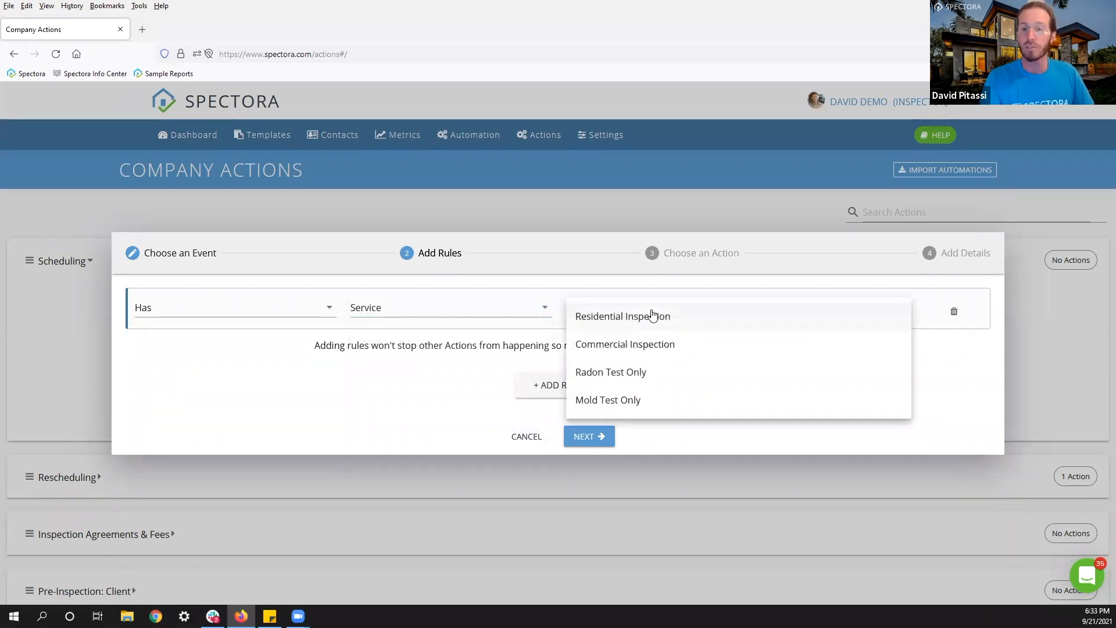
left_click(613, 320)
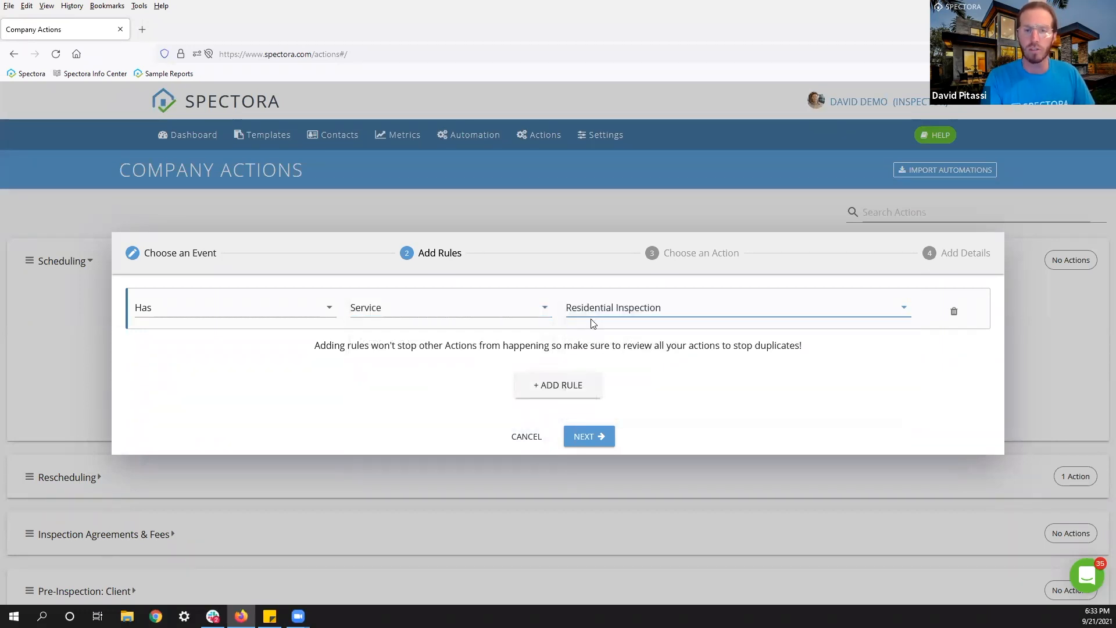
left_click(588, 441)
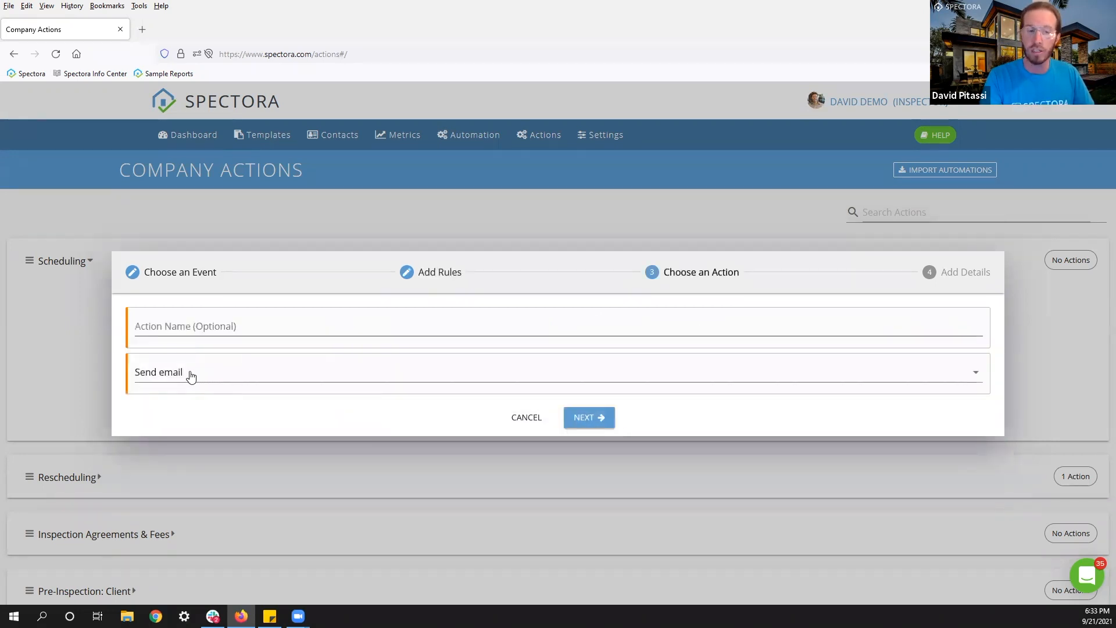
Keep Send email as the action type and name it 'Home Inspection Confirmation'.
left_click(191, 377)
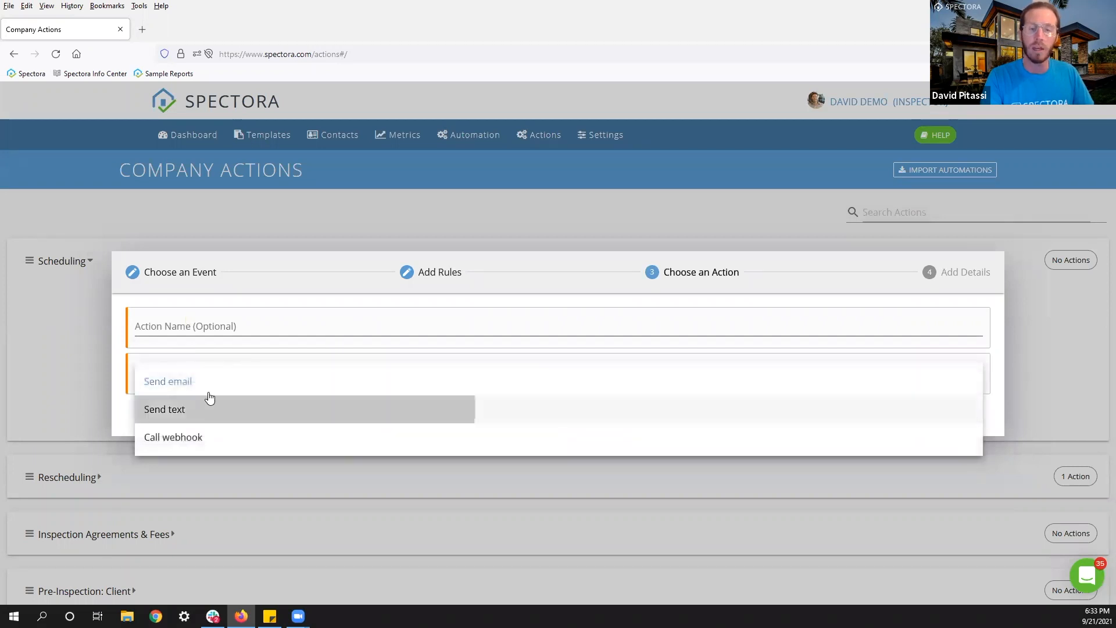
left_click(206, 405)
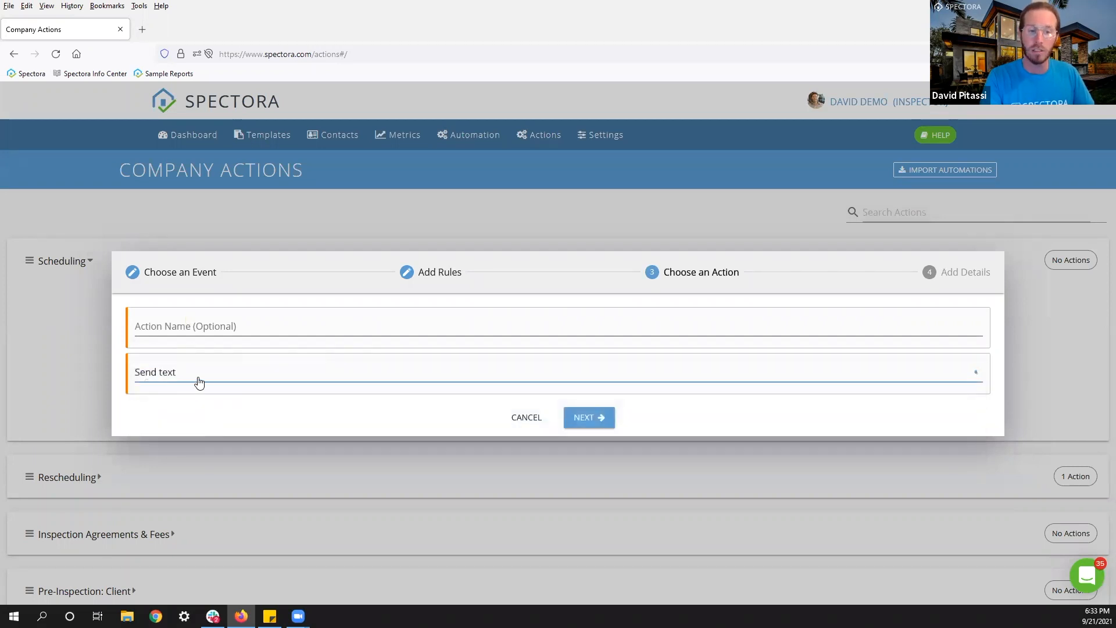
left_click(199, 382)
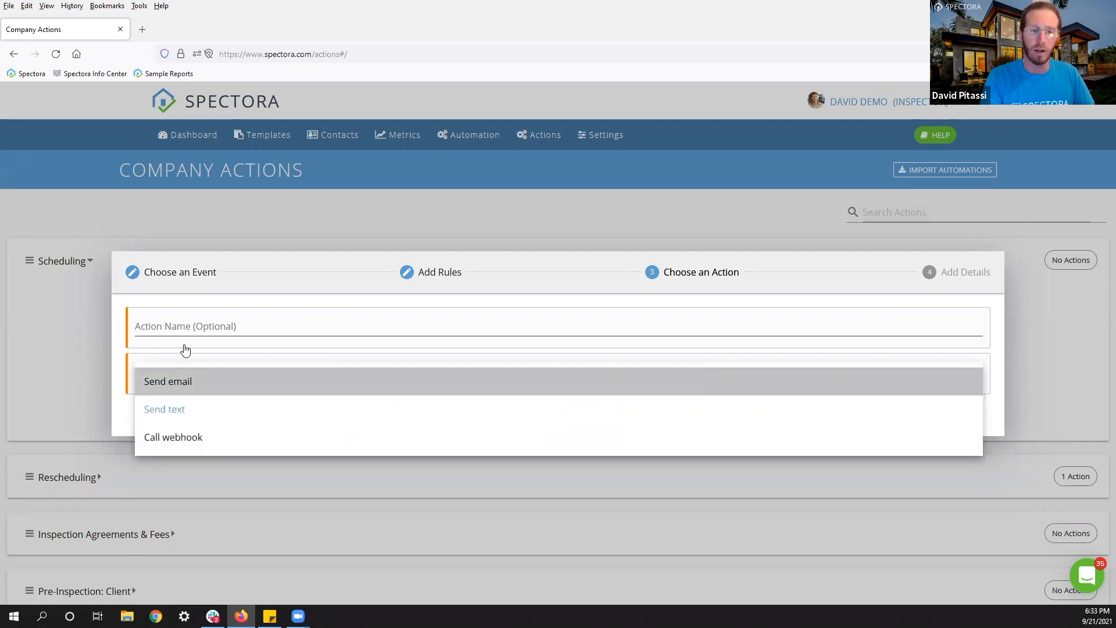
left_click(179, 326)
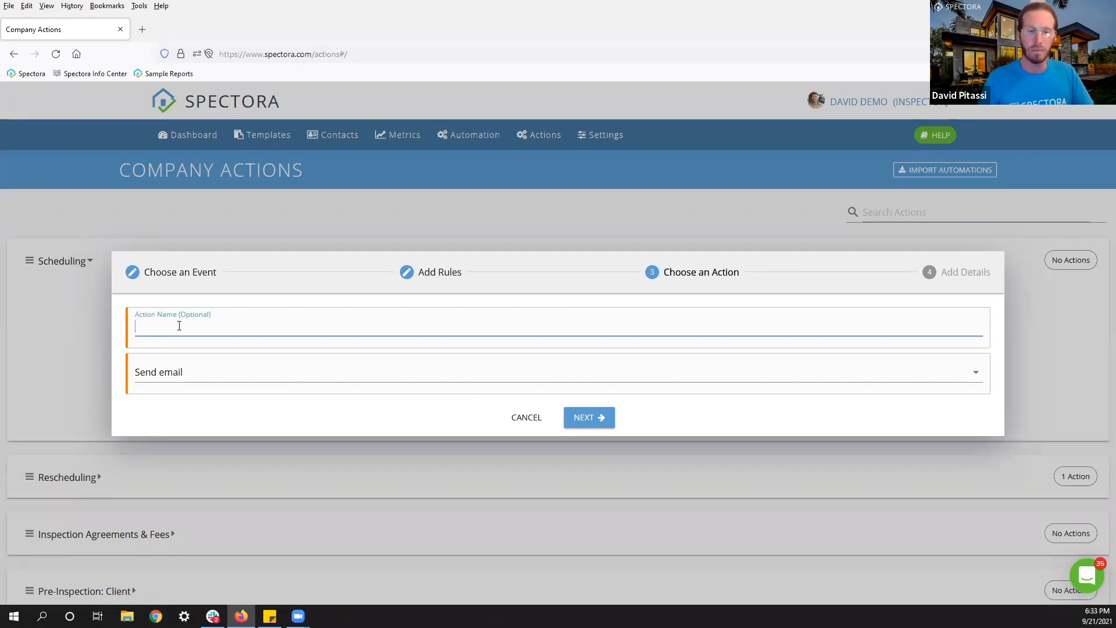
type("Home")
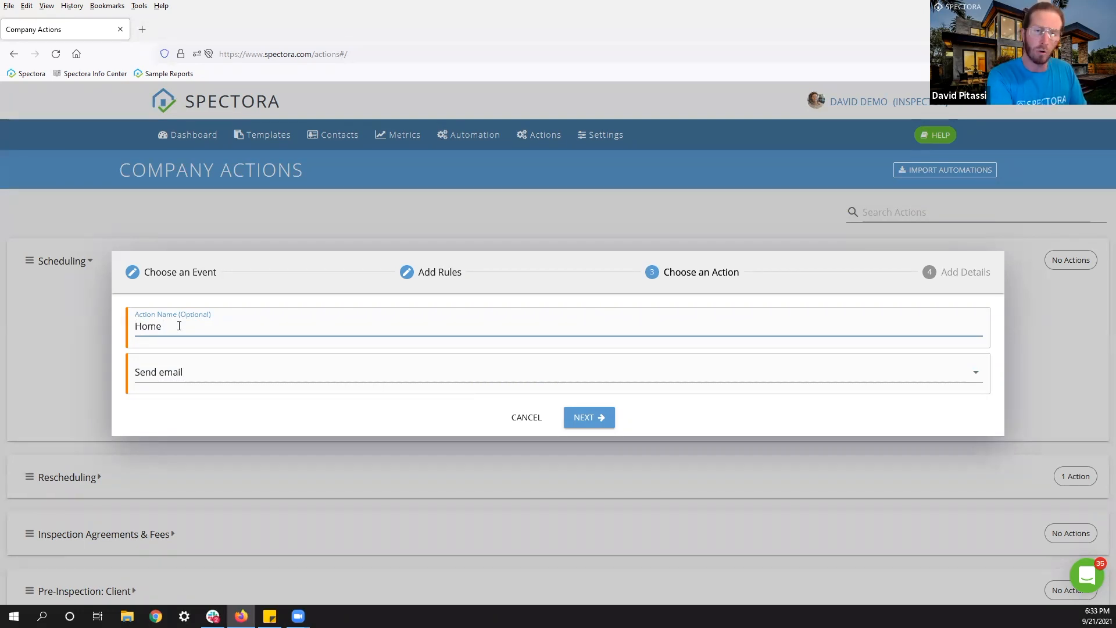
type(" Inspection Con")
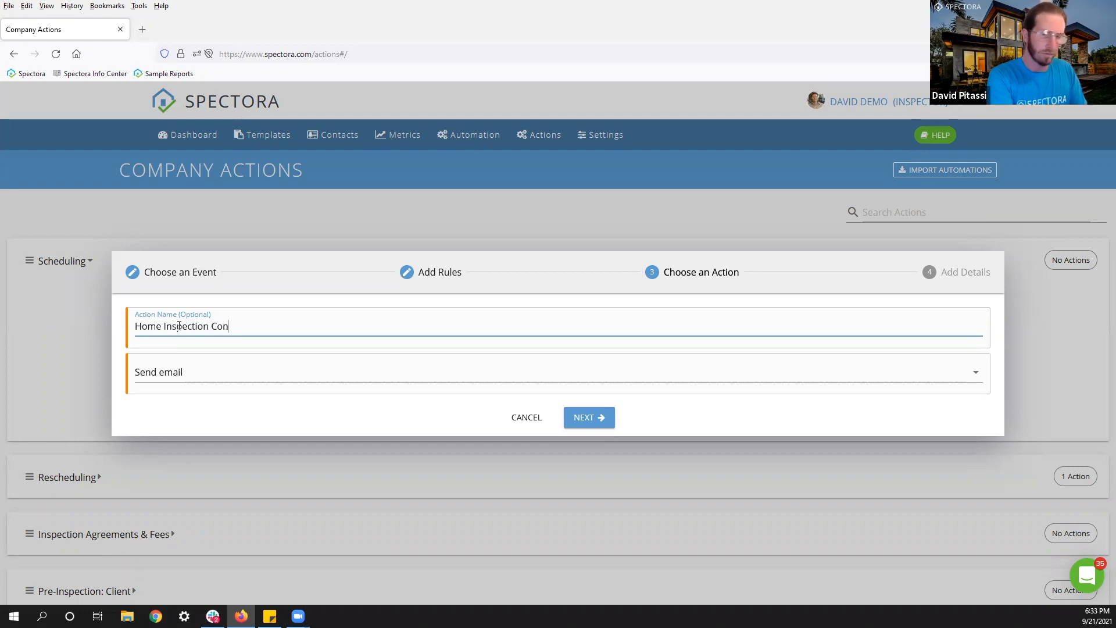
type("firmation")
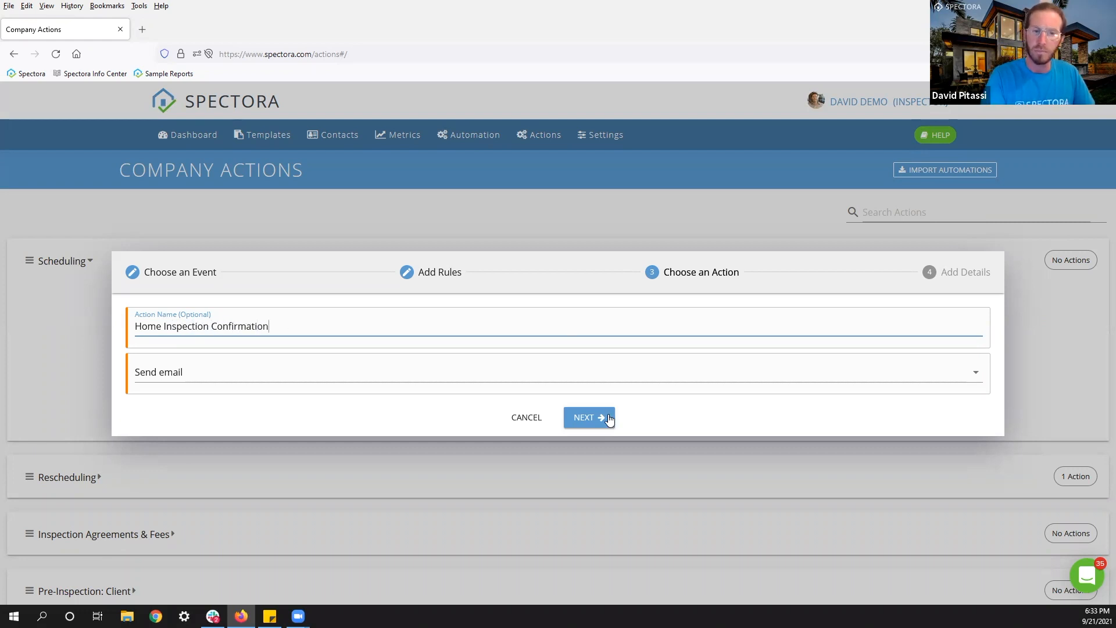
left_click(590, 418)
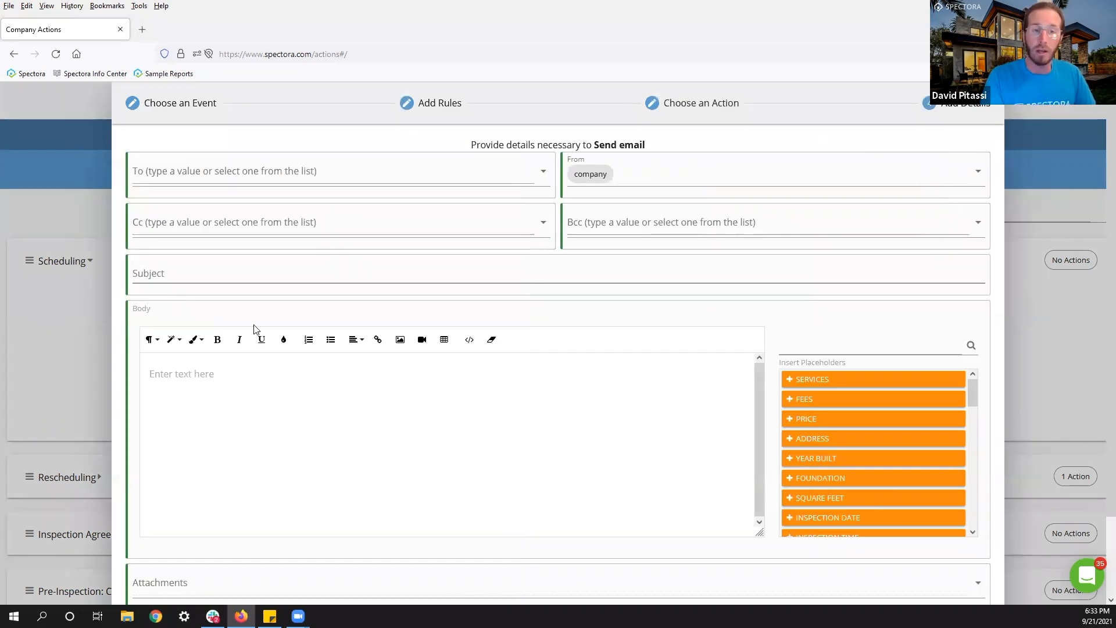
Address the email to clients with subject 'Home Inspection Confirmation'.
left_click(182, 176)
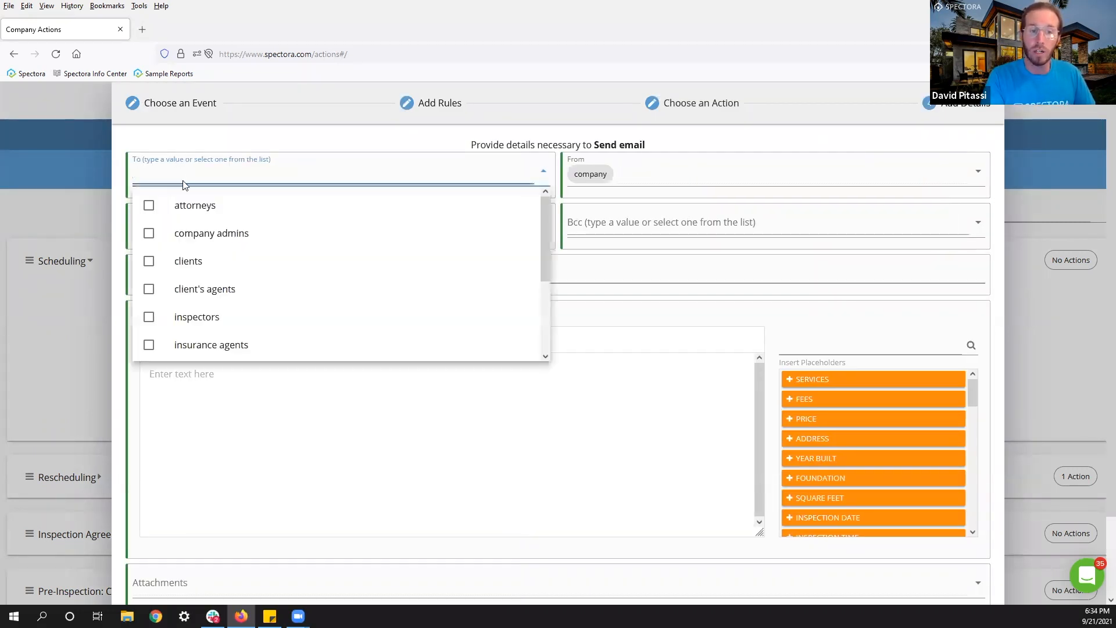
left_click(149, 263)
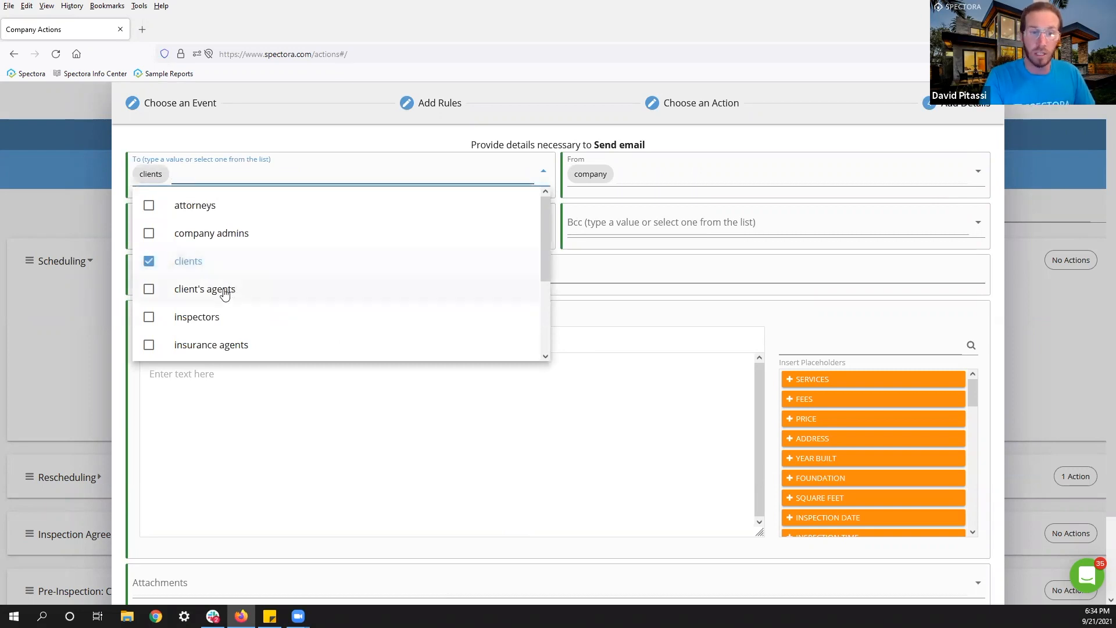
scroll(221, 273, "down", 1)
scroll(219, 271, "down", 3)
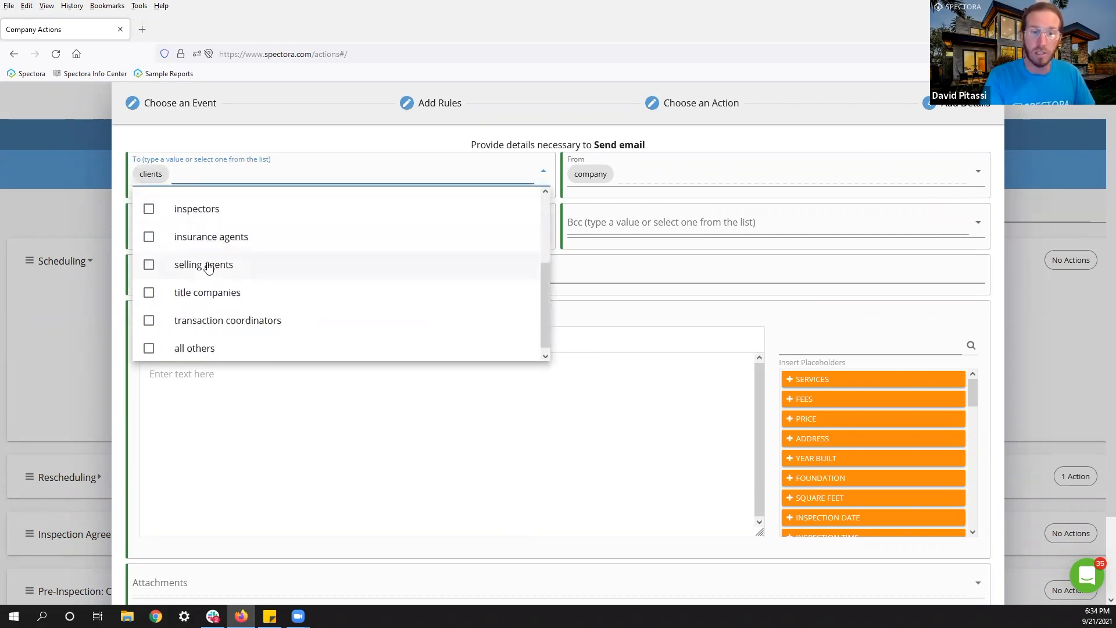
scroll(208, 267, "up", 4)
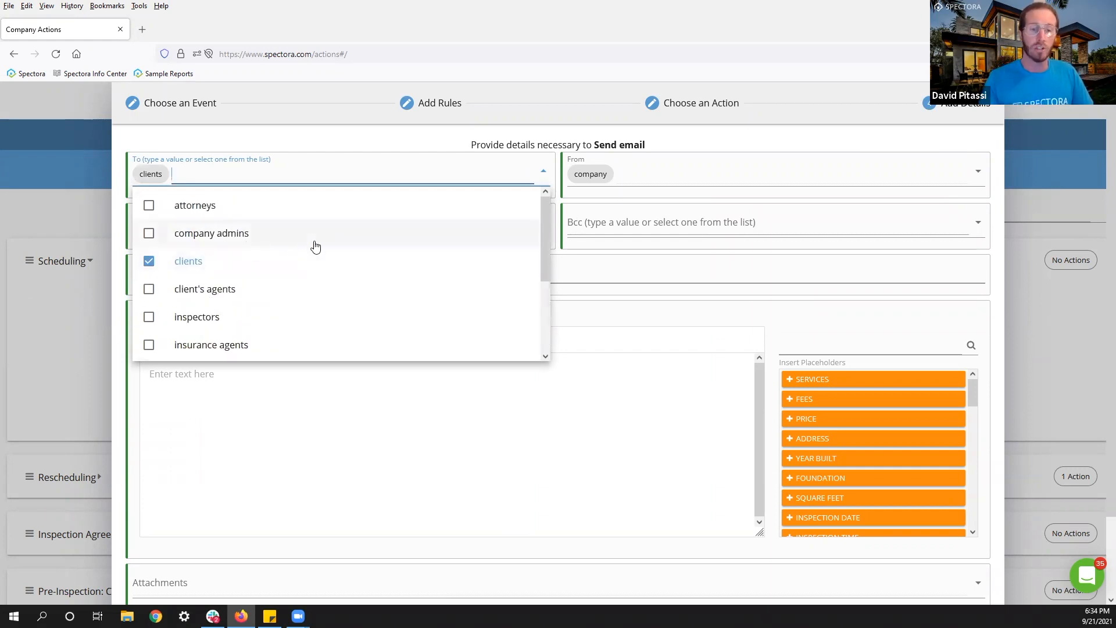
scroll(315, 247, "down", 4)
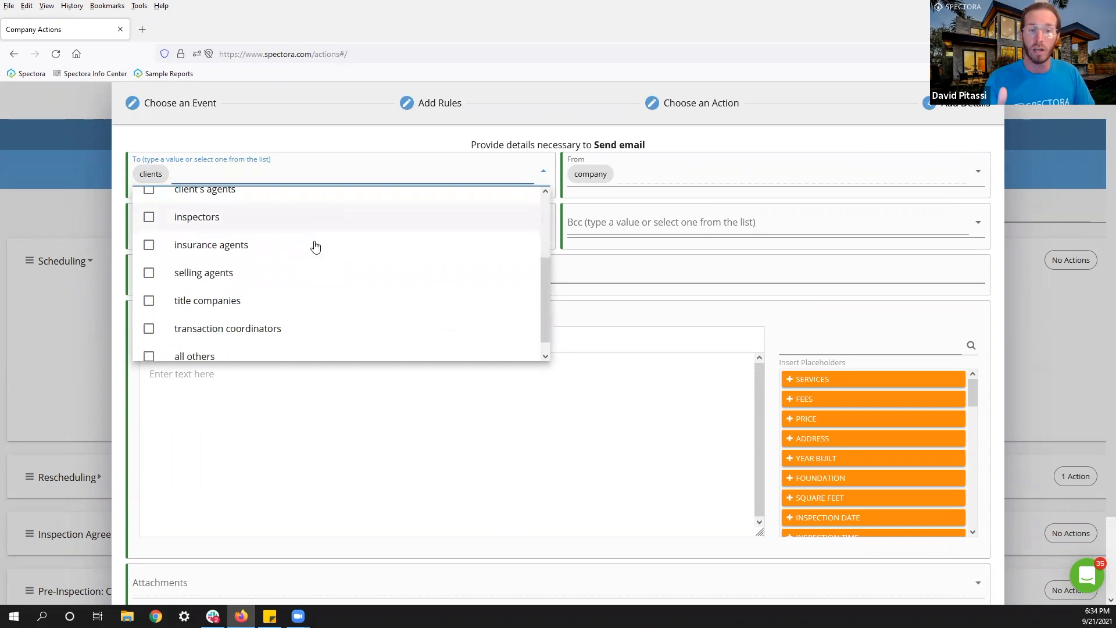
scroll(315, 246, "down", 1)
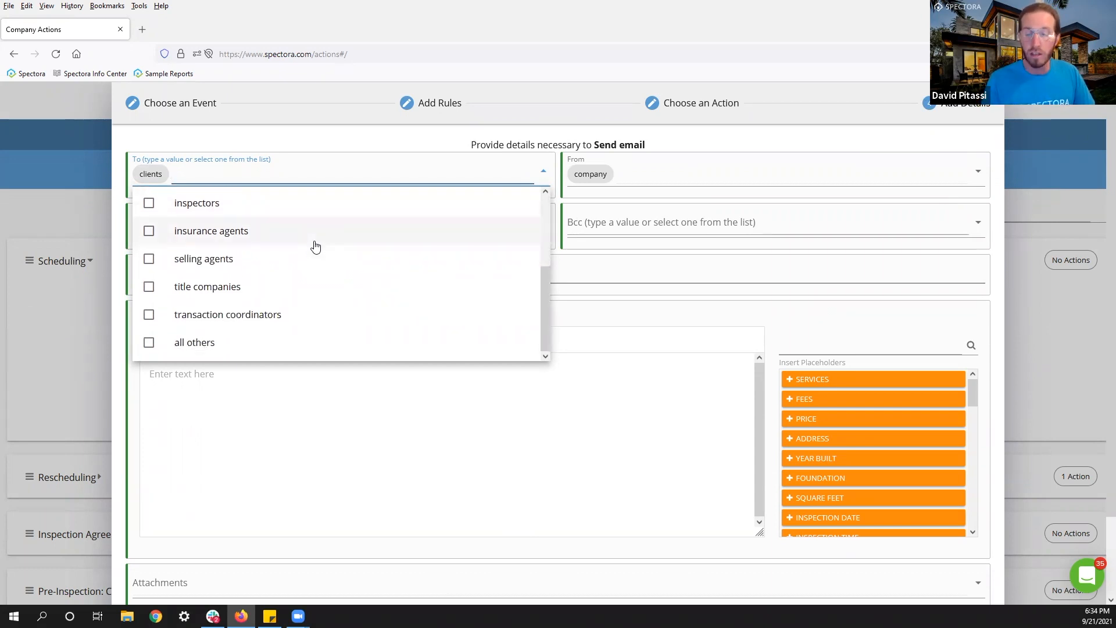
scroll(315, 247, "up", 5)
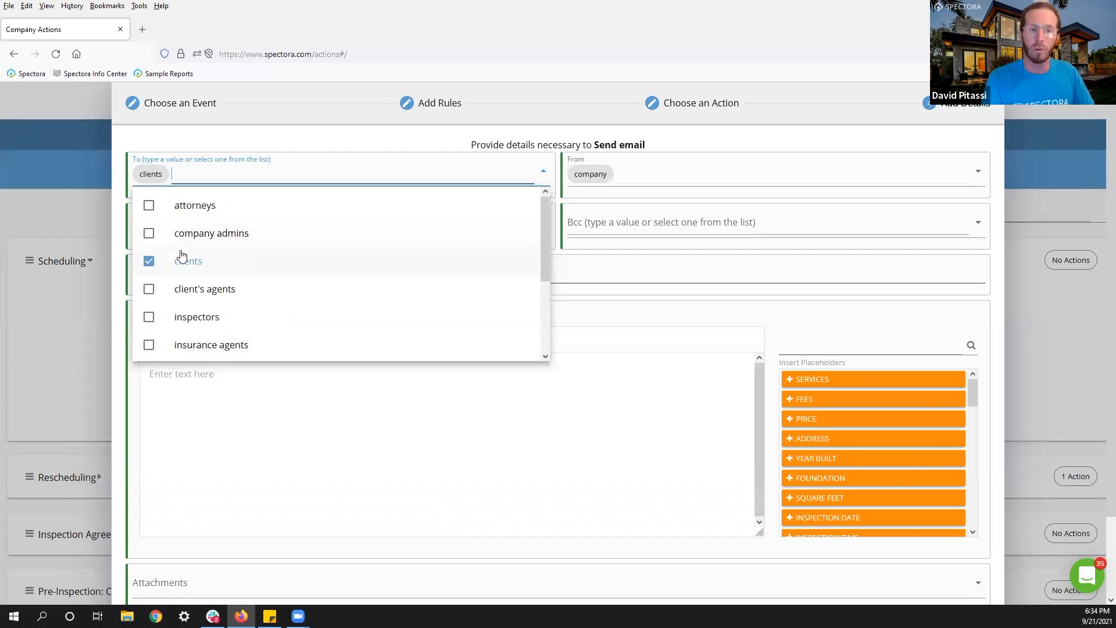
left_click(203, 406)
left_click(186, 273)
type("Home")
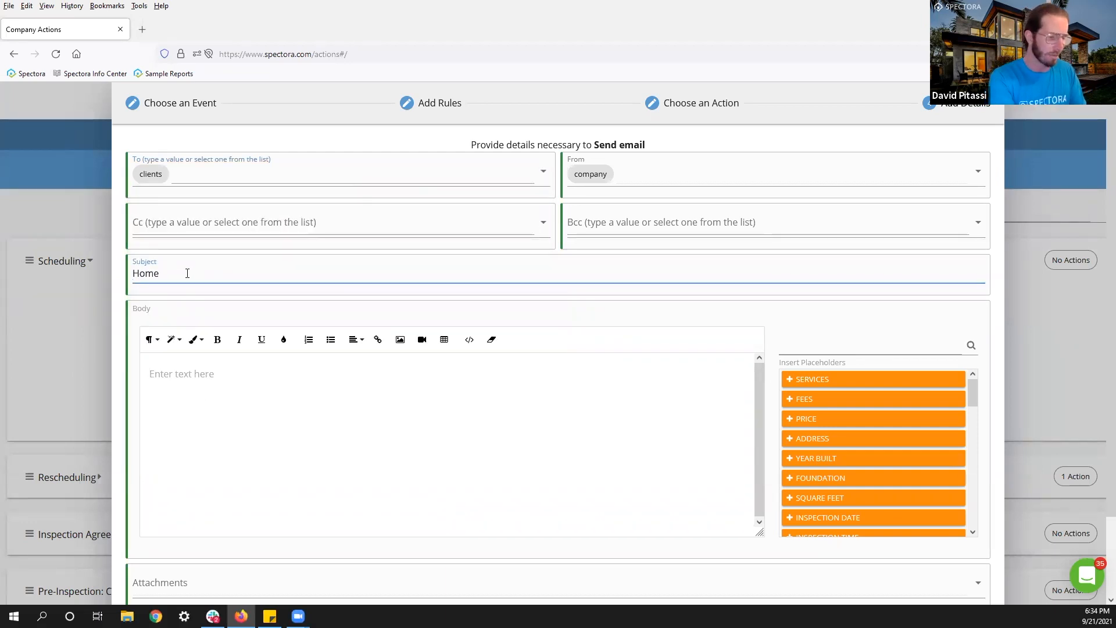
type(" Inspection Confirmation")
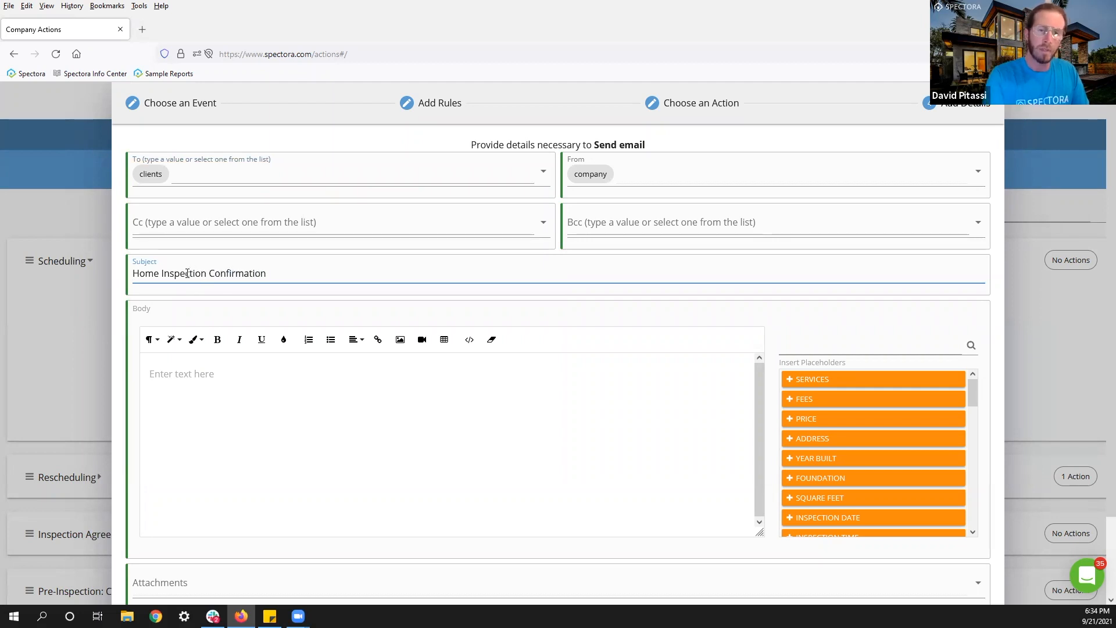
Write the body 'Hello' followed by the client first name placeholder.
left_click(219, 398)
type("Hello")
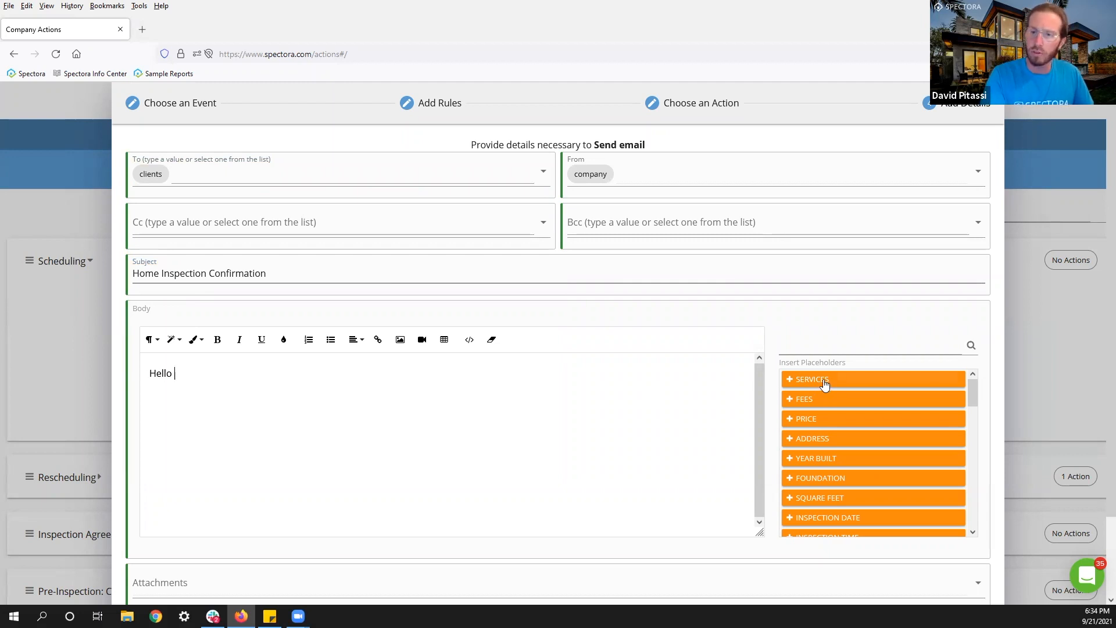
left_click(839, 346)
type("client")
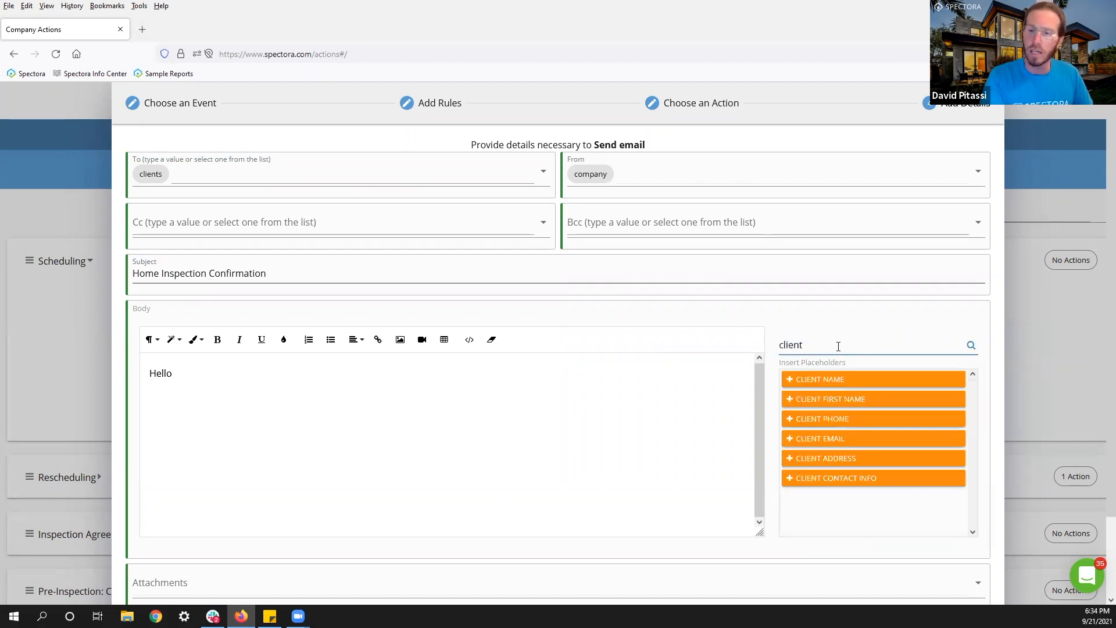
left_click(193, 383)
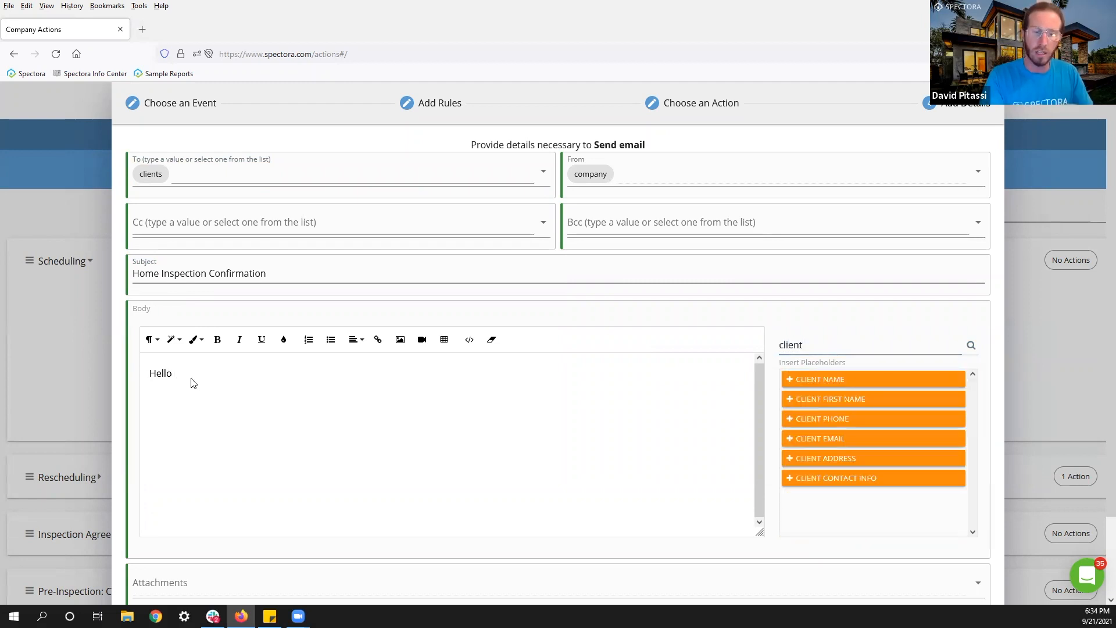
left_click(837, 400)
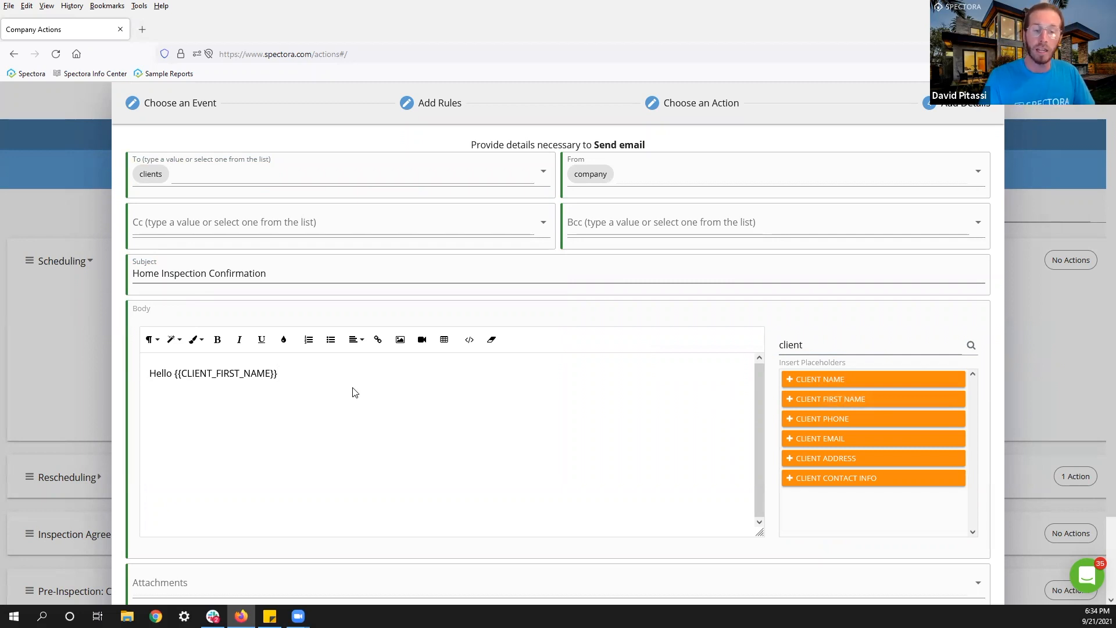
scroll(571, 546, "down", 3)
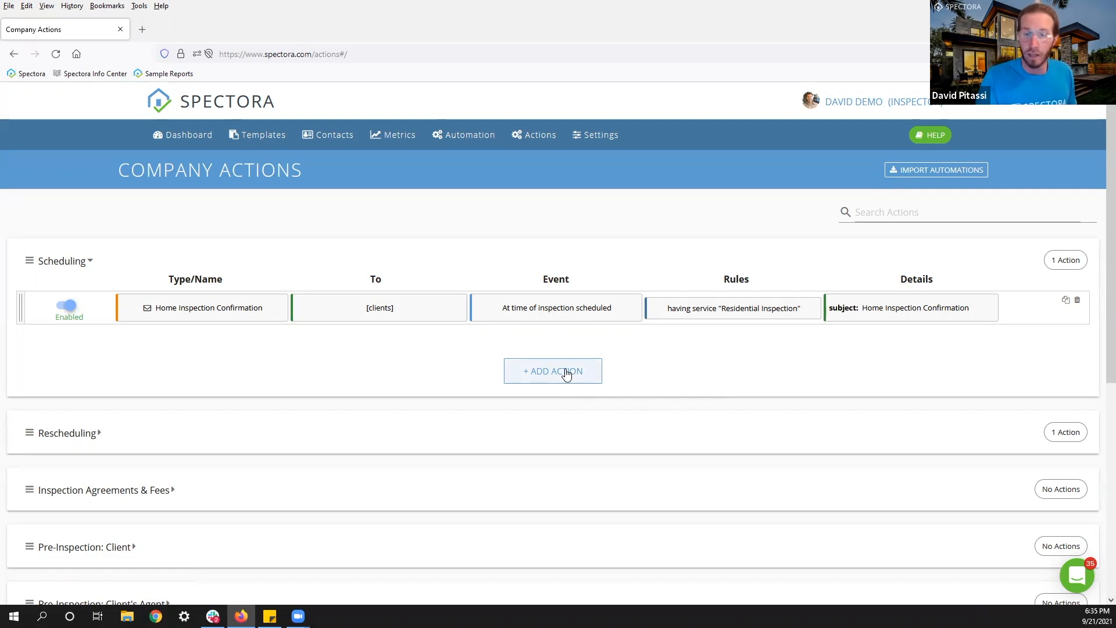
Start another Scheduling action triggered 0 hours after Inspection scheduled.
left_click(547, 377)
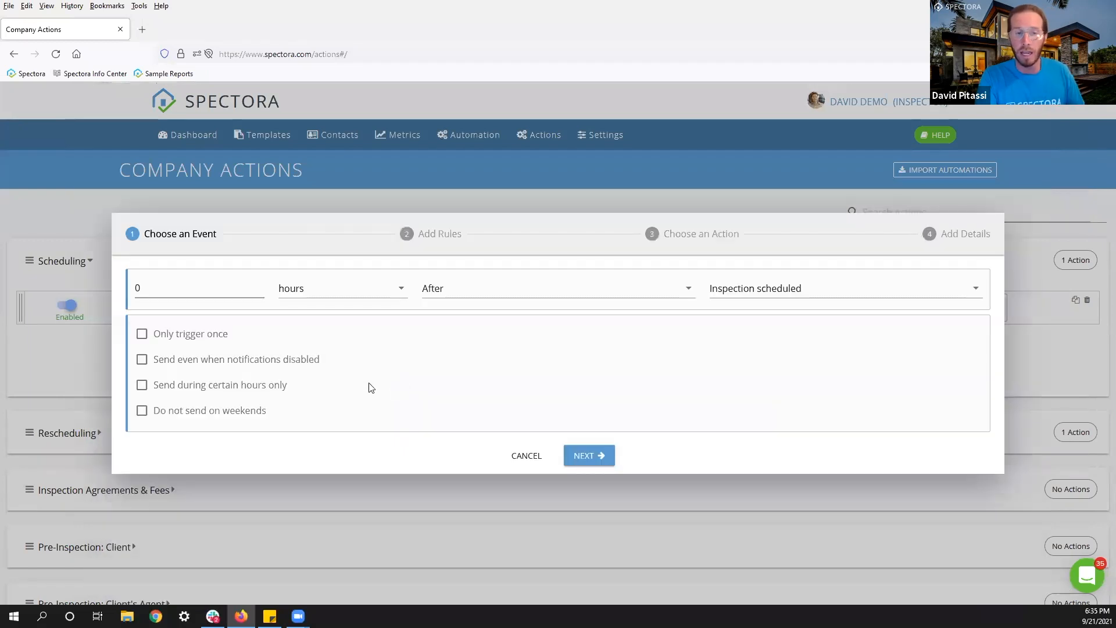
left_click(188, 289)
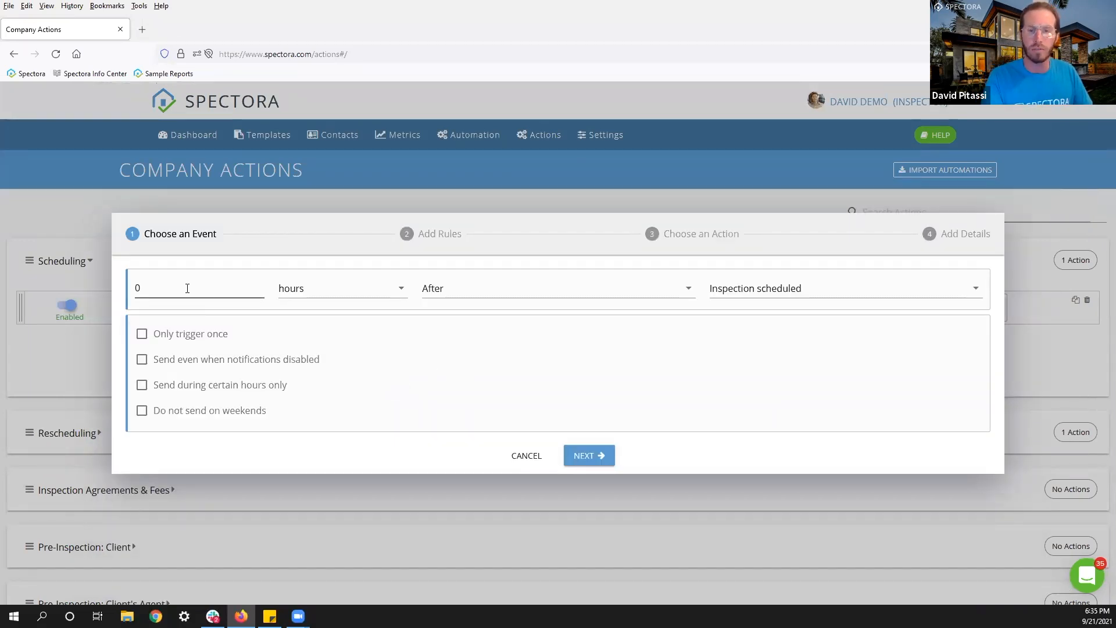
left_click(599, 457)
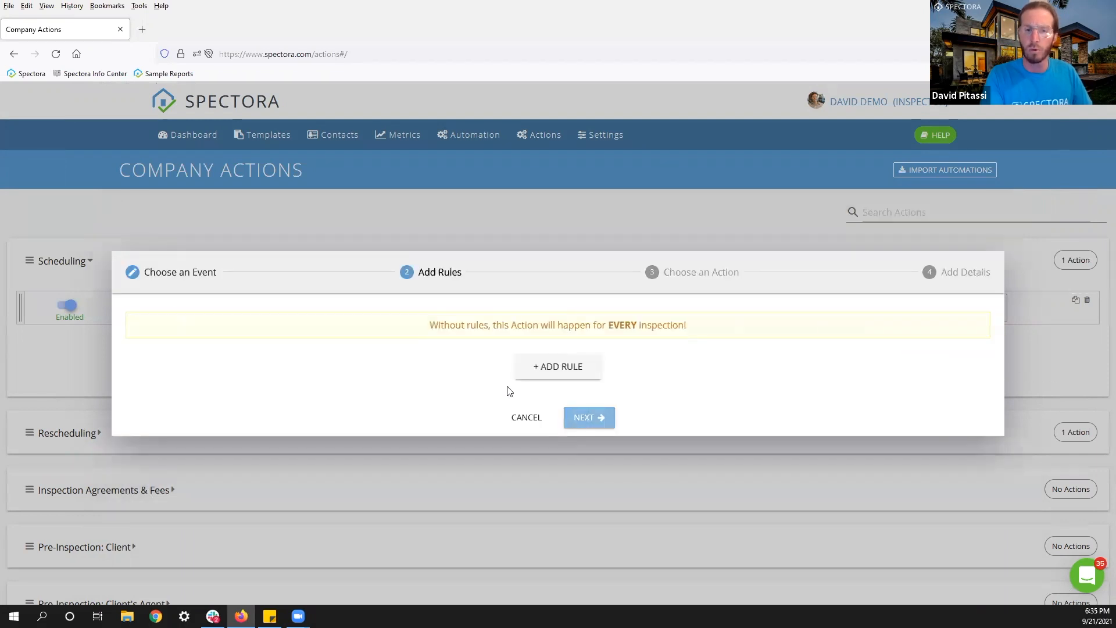
Add a rule limiting it to the Commercial Inspection service.
left_click(539, 372)
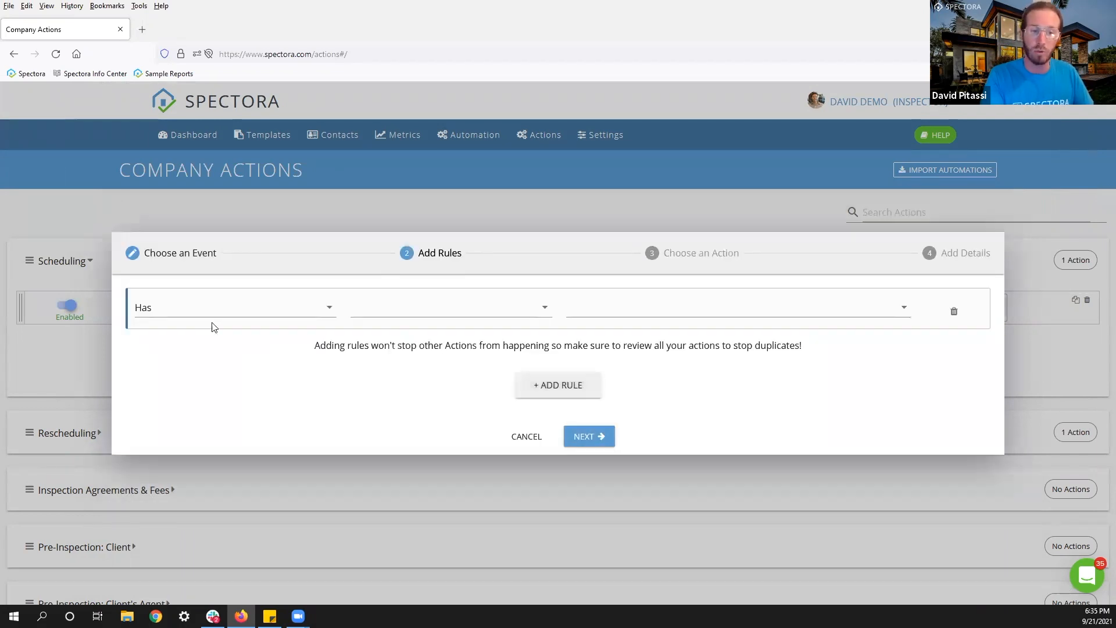
left_click(376, 314)
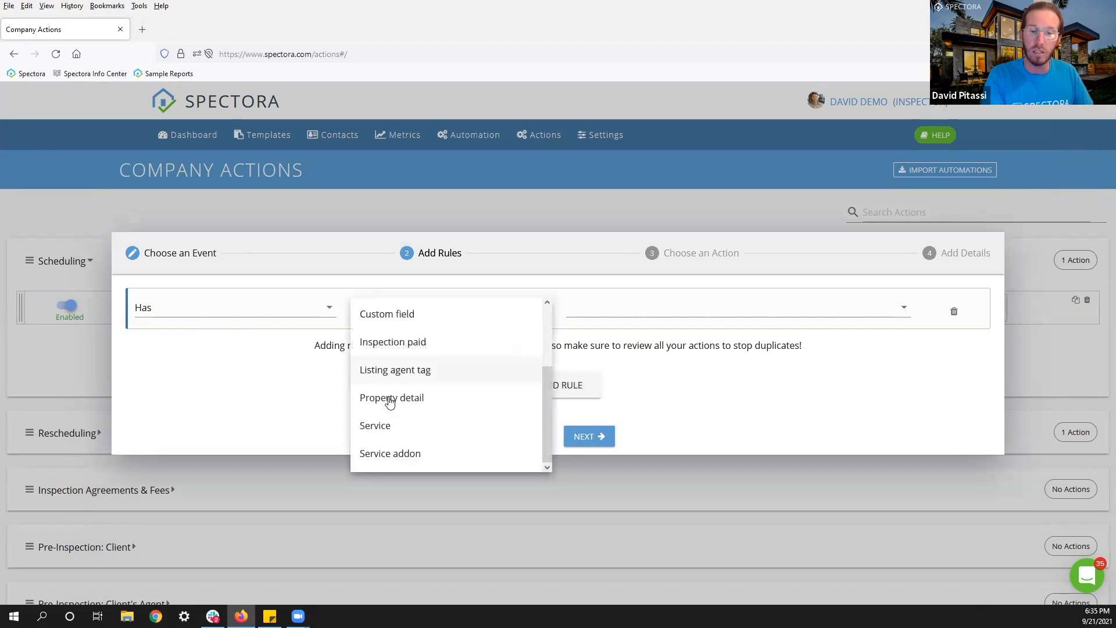
left_click(378, 425)
left_click(617, 314)
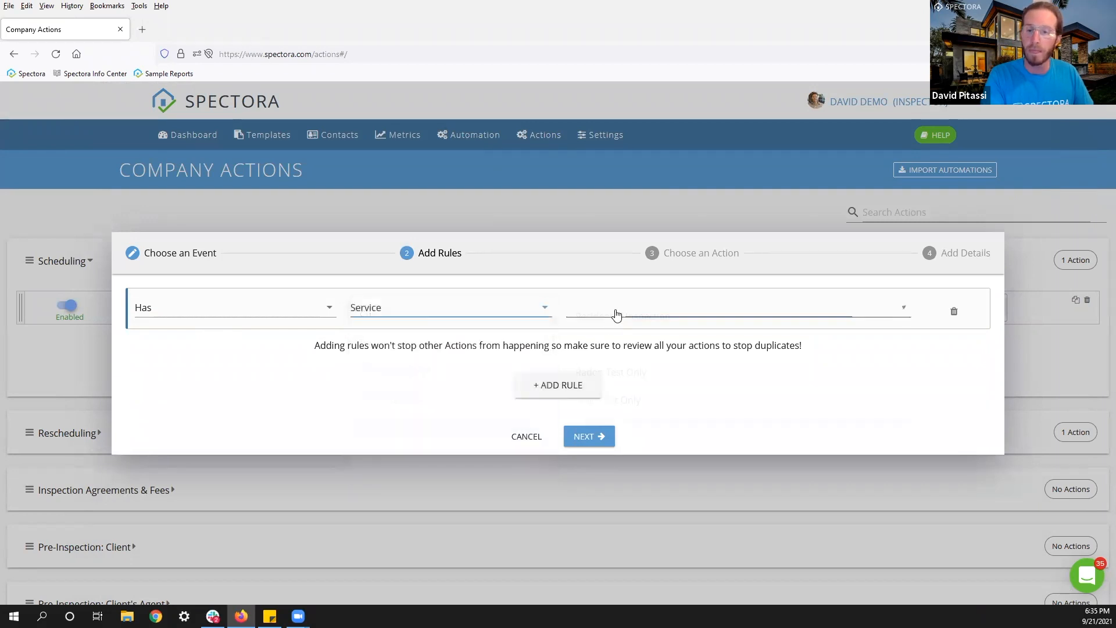
left_click(643, 345)
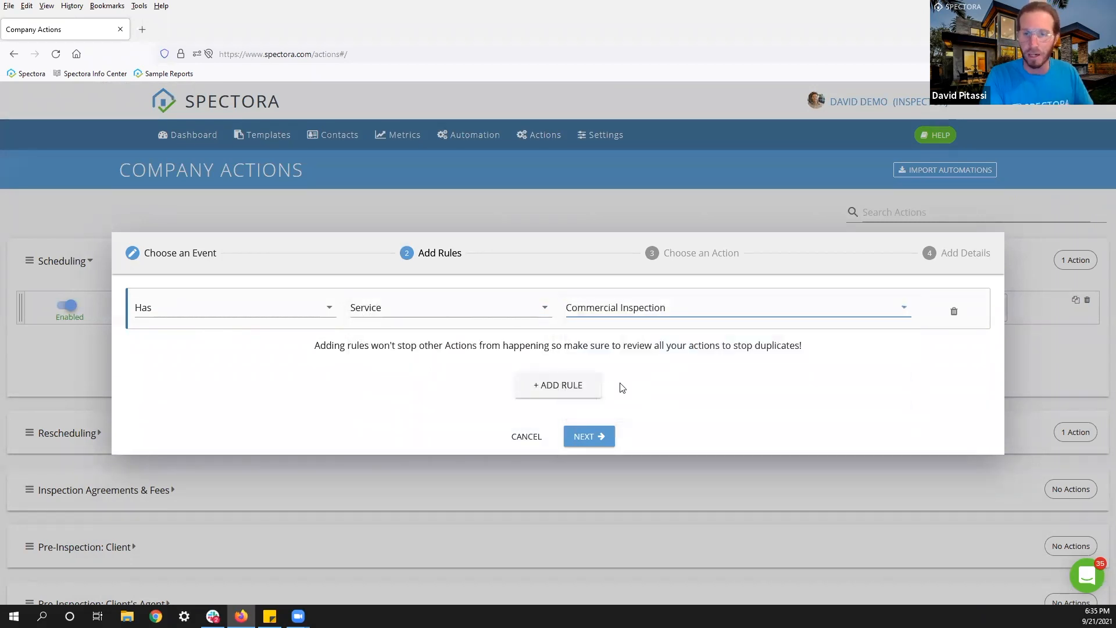
left_click(591, 436)
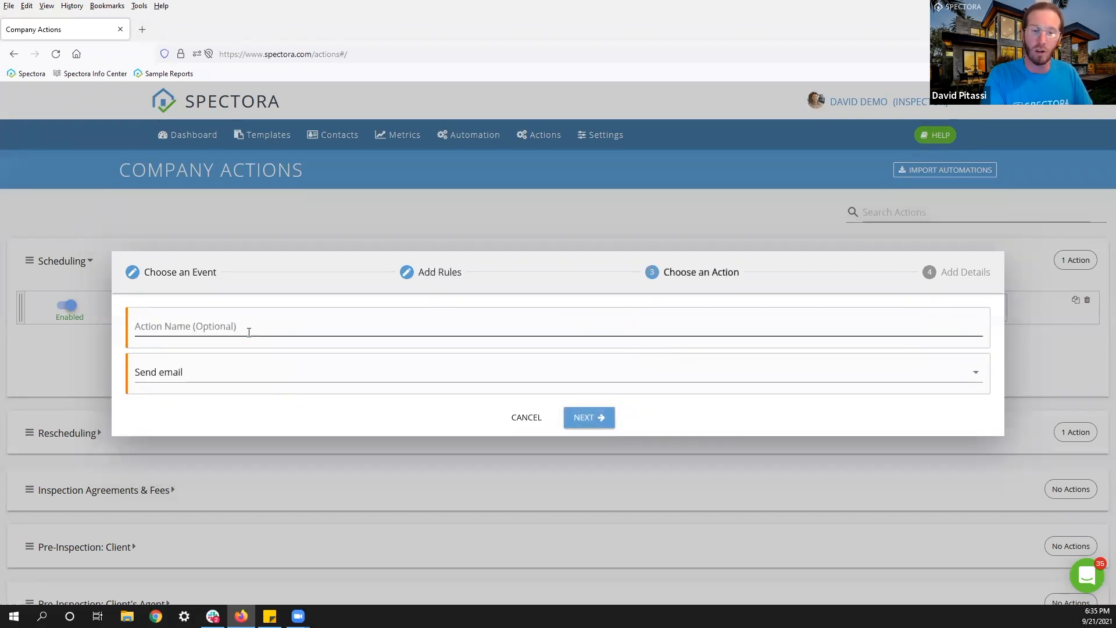
Name the Send email action 'Commercial Inspection Confirmation'.
left_click(249, 332)
type("Commecti")
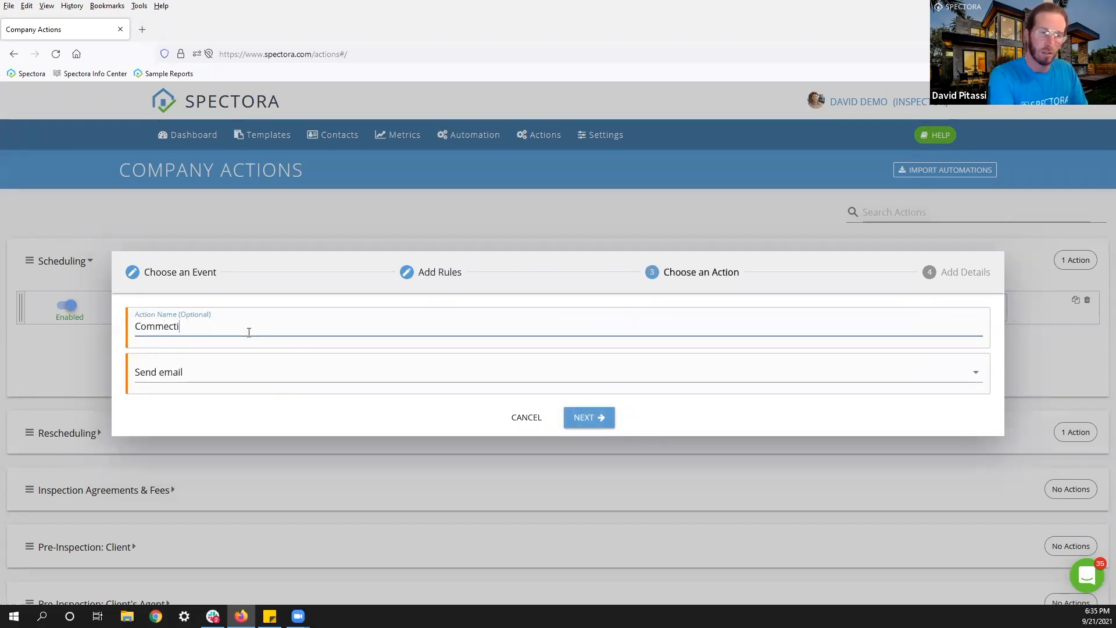
type("l INspet")
key("BackSpace")
key("BackSpace")
key("BackSpace")
key("BackSpace")
key("BackSpace")
type("nspection Confirmation")
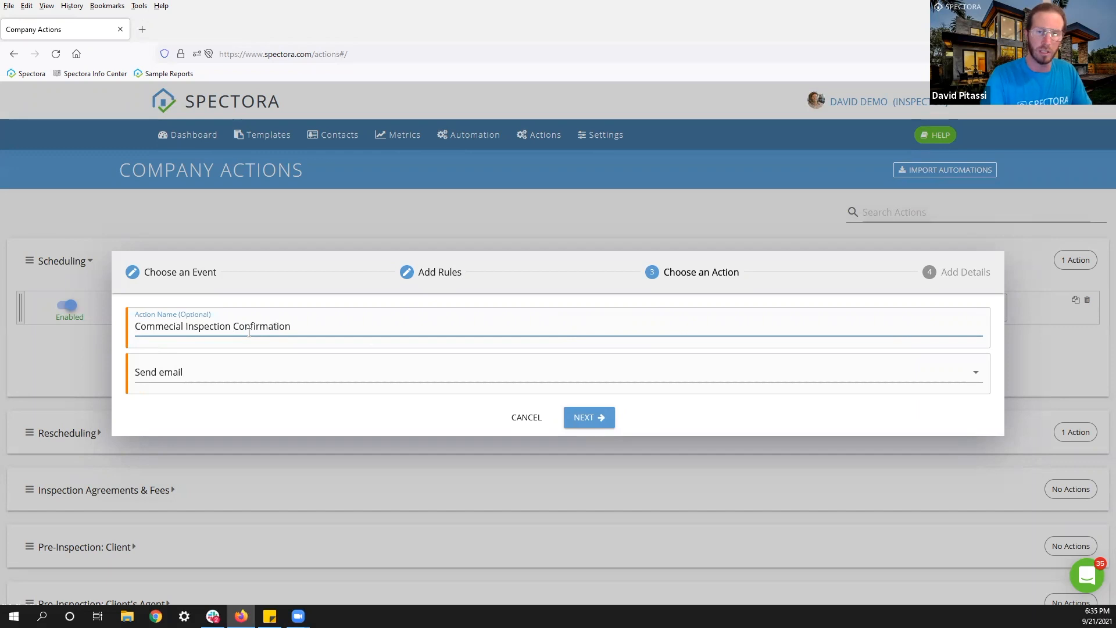
left_click(580, 423)
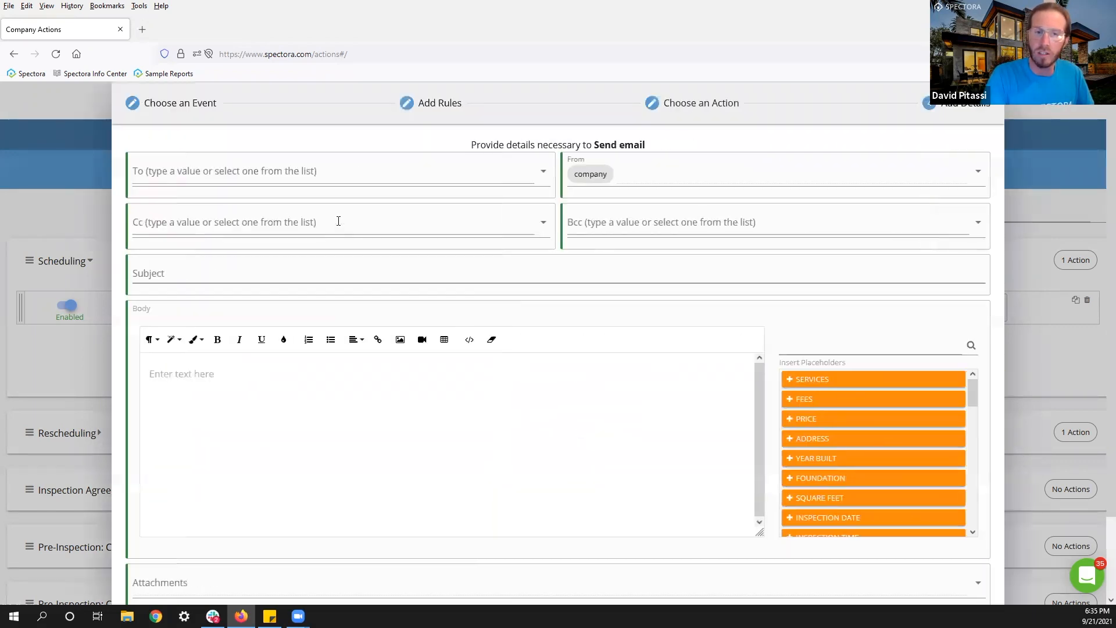
Email it to clients with a Commercial Inspection Confirmation subject, and save.
left_click(222, 177)
left_click(156, 261)
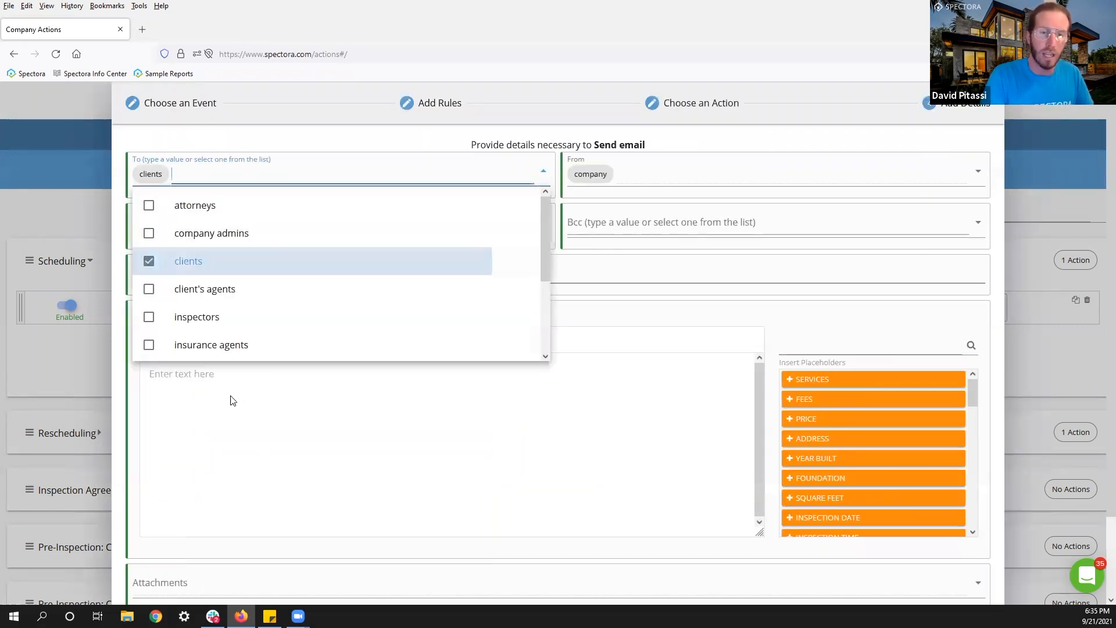
left_click(232, 411)
left_click(184, 271)
type("Commec")
type("cial Inspection Confirmation")
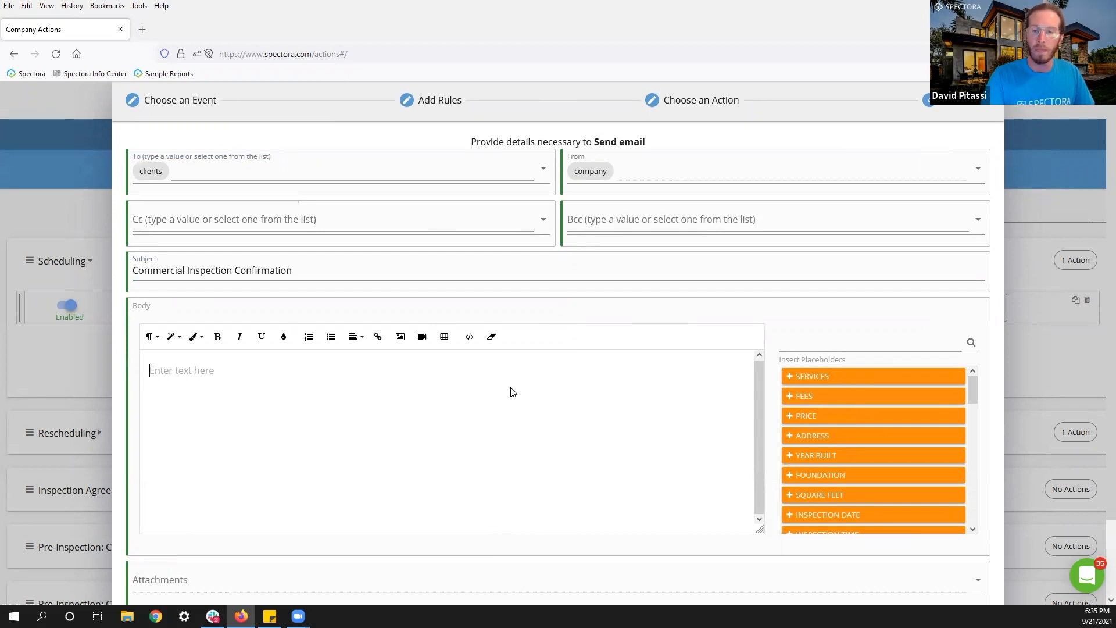
scroll(512, 393, "down", 2)
key("Return")
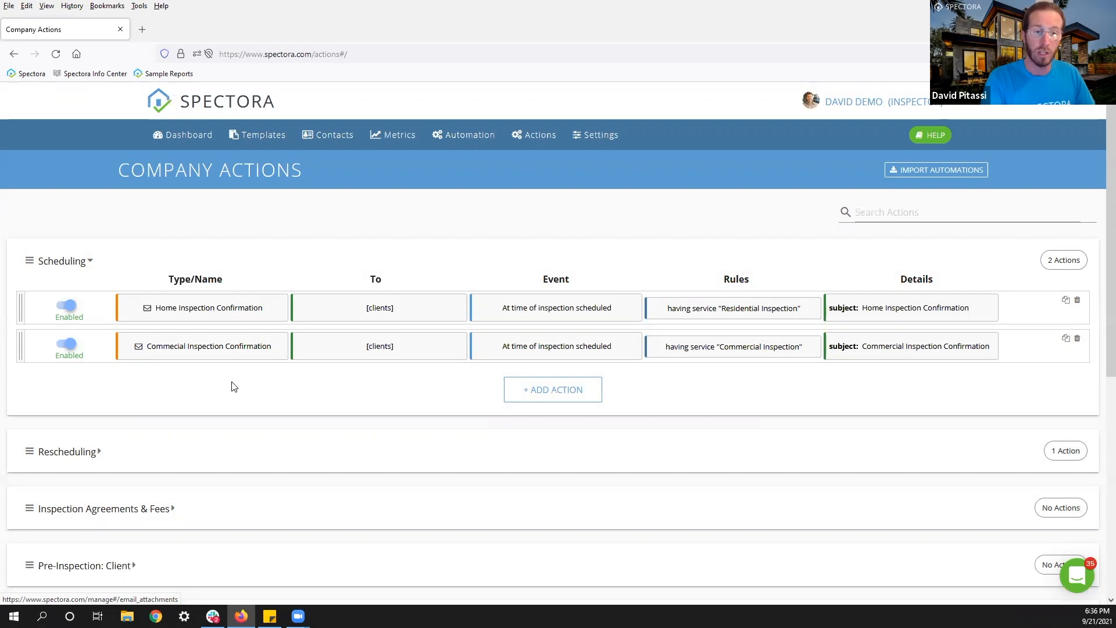
Collapse Scheduling, expand Pre-Inspection: Client, and start a new action there.
left_click(30, 265)
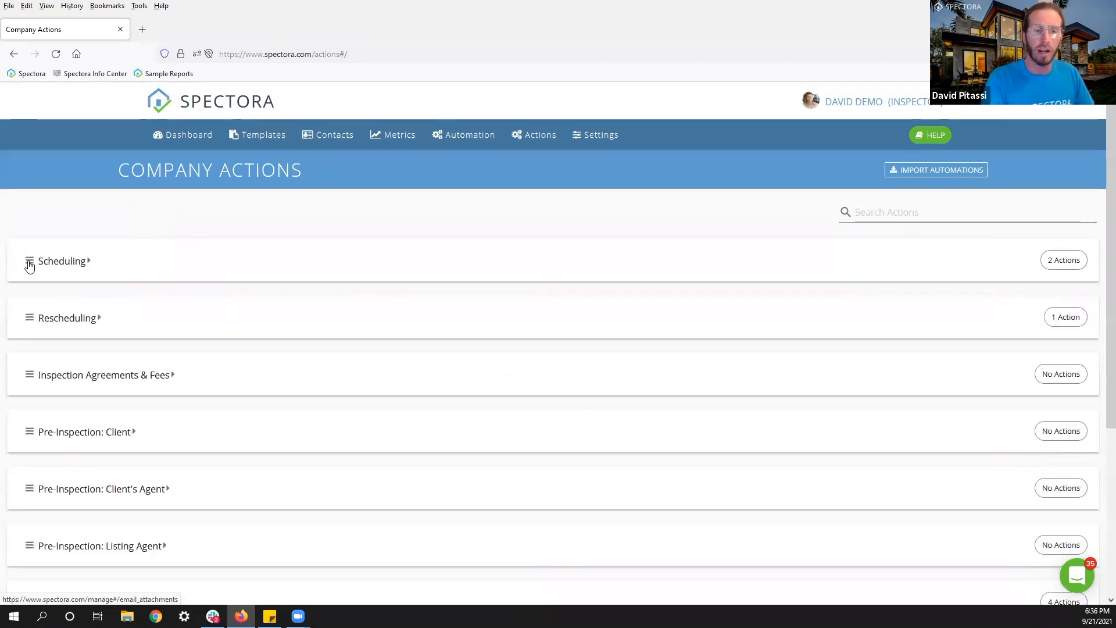
scroll(29, 266, "down", 2)
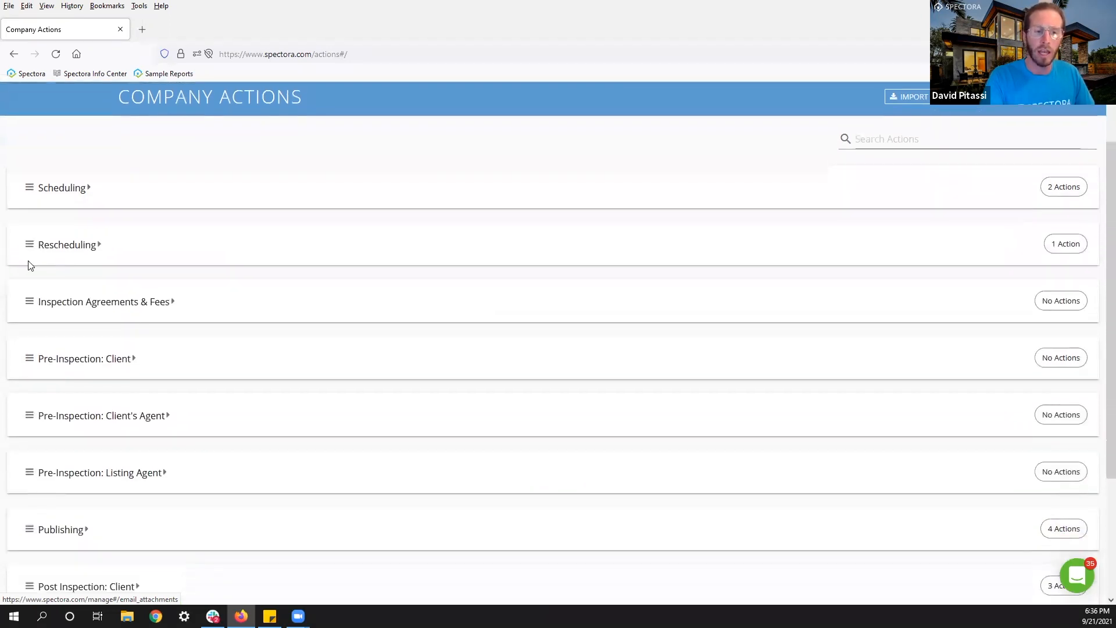
left_click(30, 325)
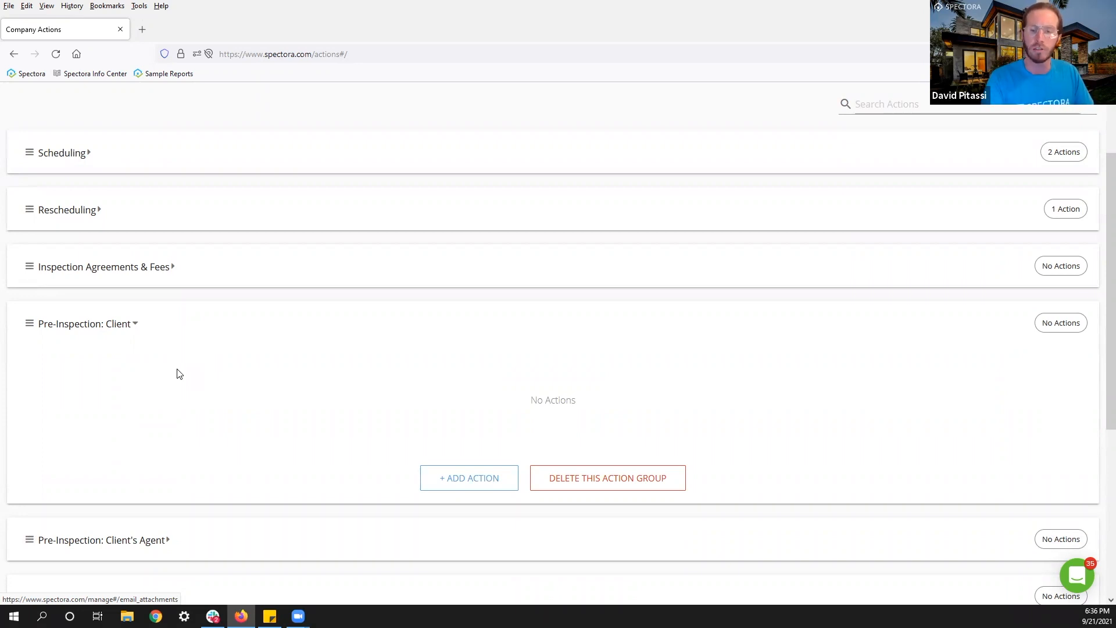
left_click(470, 475)
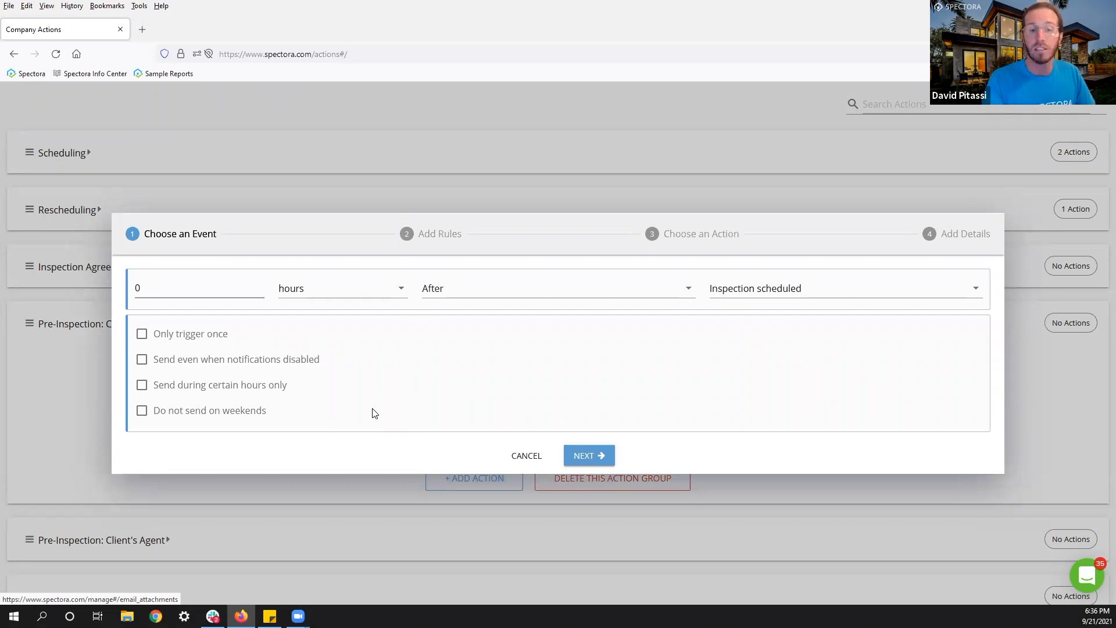
Set the action's trigger delay to 1 day.
left_click(138, 288)
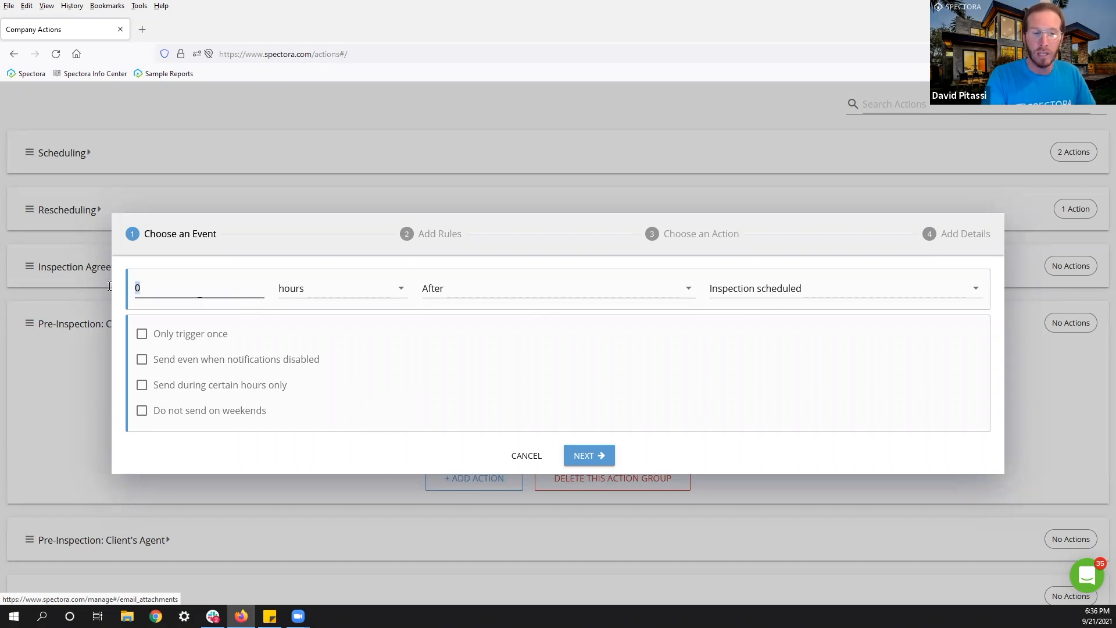
type("1")
left_click(323, 291)
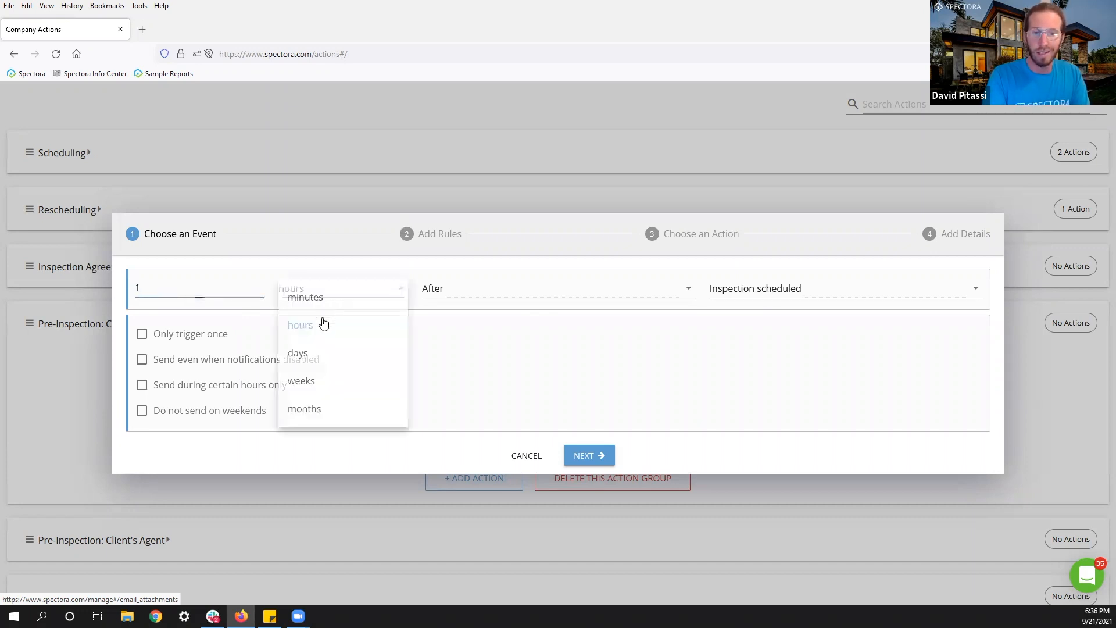
left_click(300, 354)
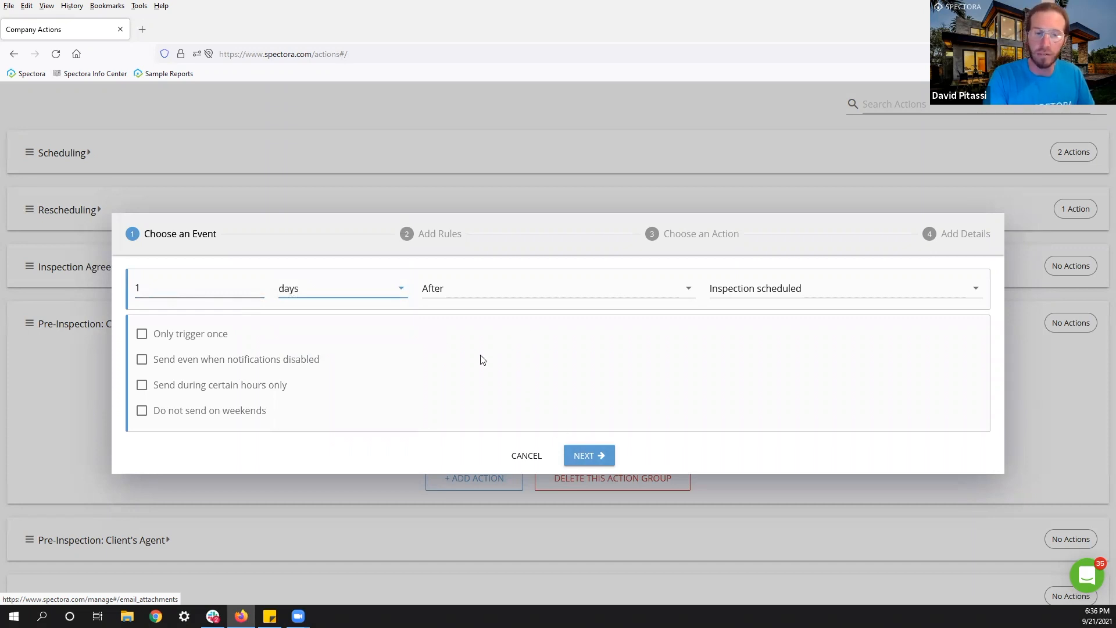
Add three rules; set the first to Does not have Service addon Residential Inspection > Radon Test.
left_click(578, 458)
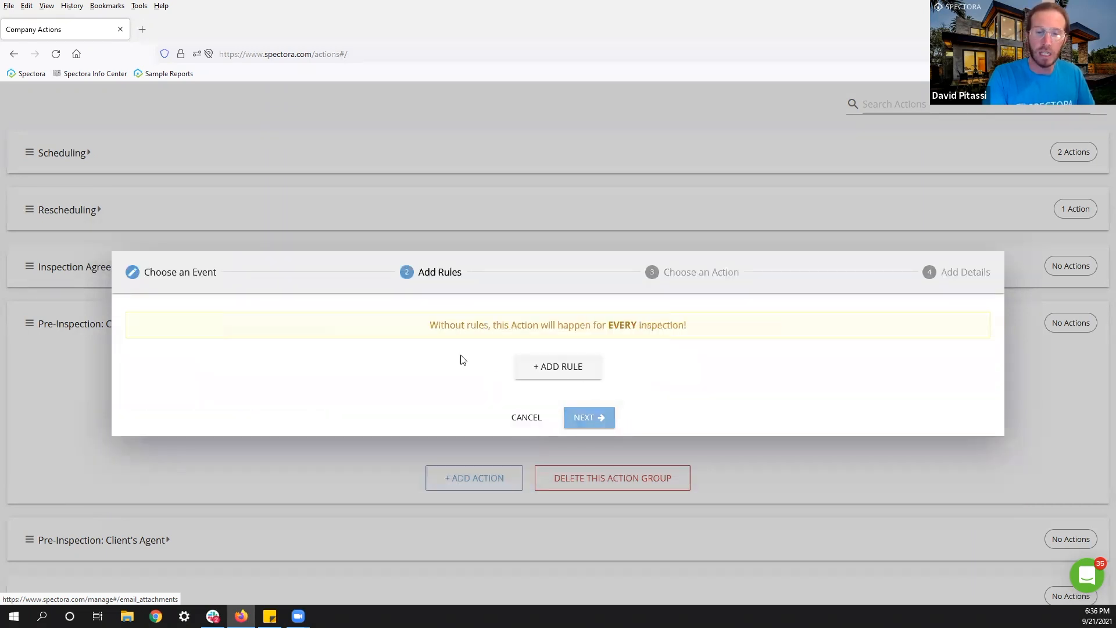
left_click(549, 378)
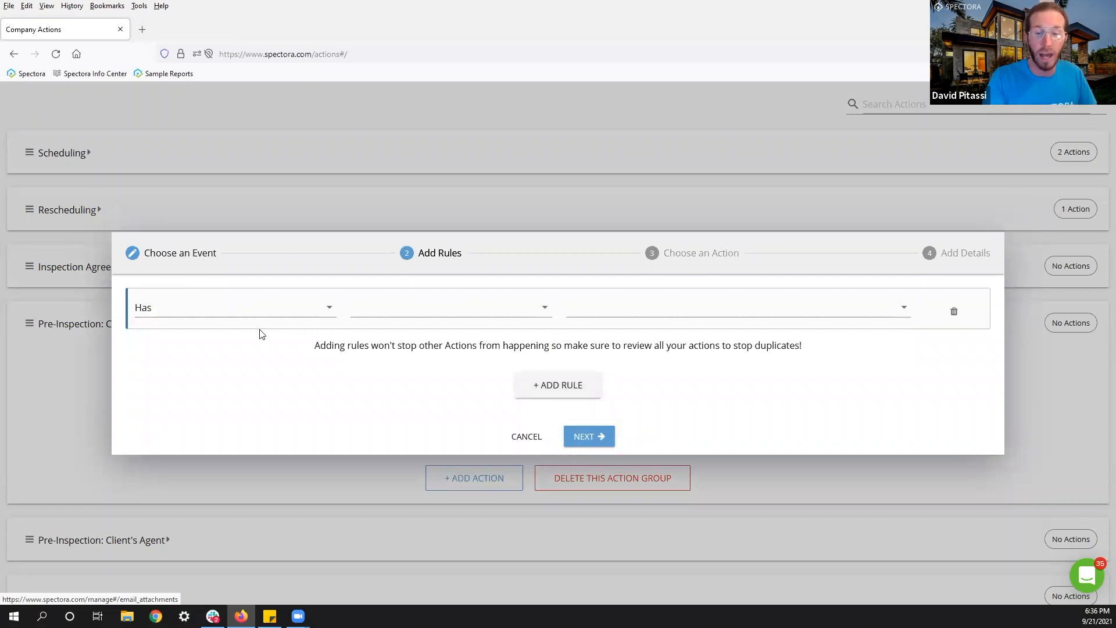
left_click(550, 390)
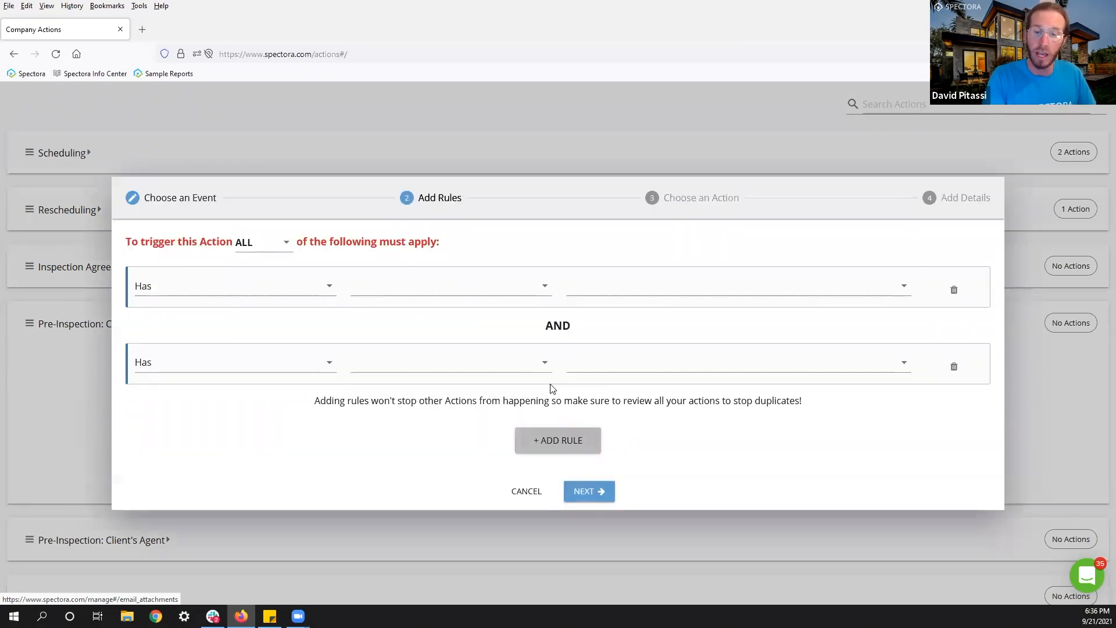
left_click(549, 441)
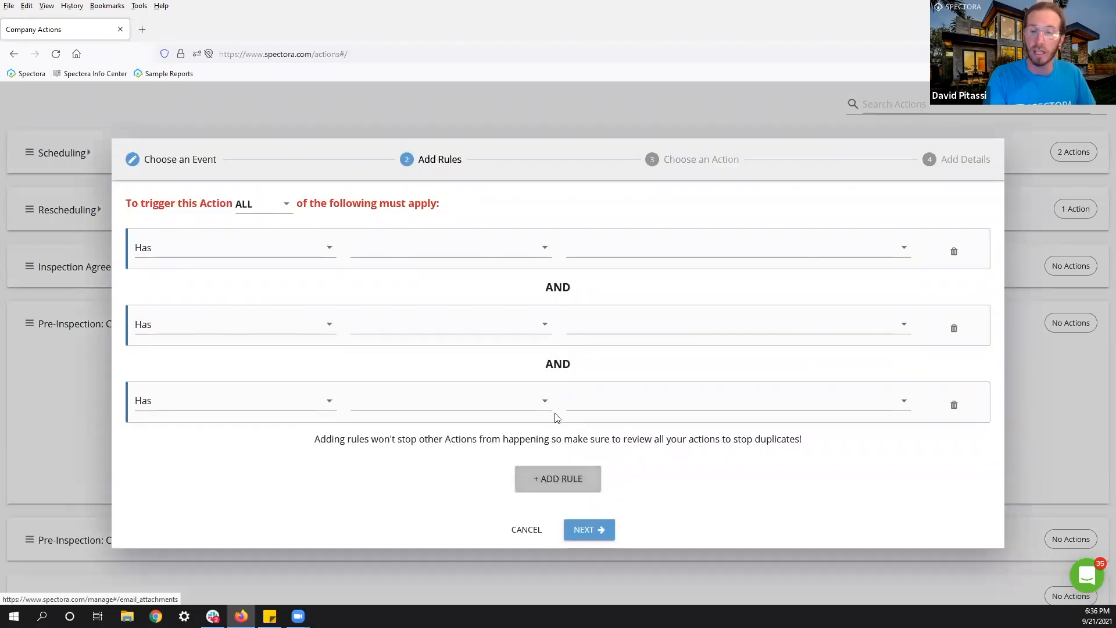
left_click(234, 253)
left_click(178, 283)
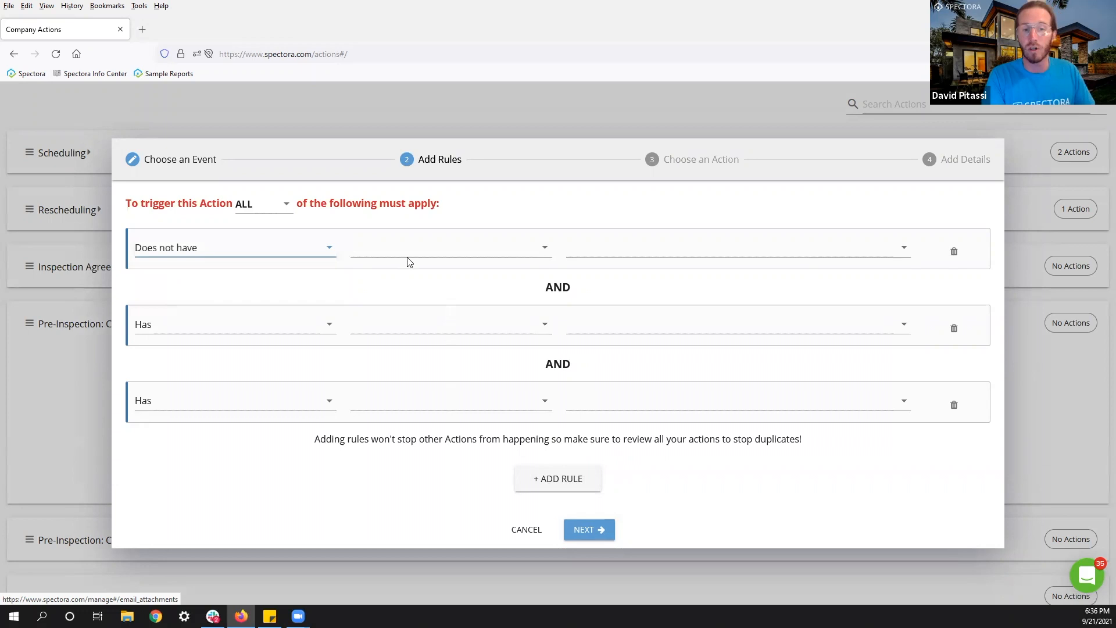
left_click(408, 254)
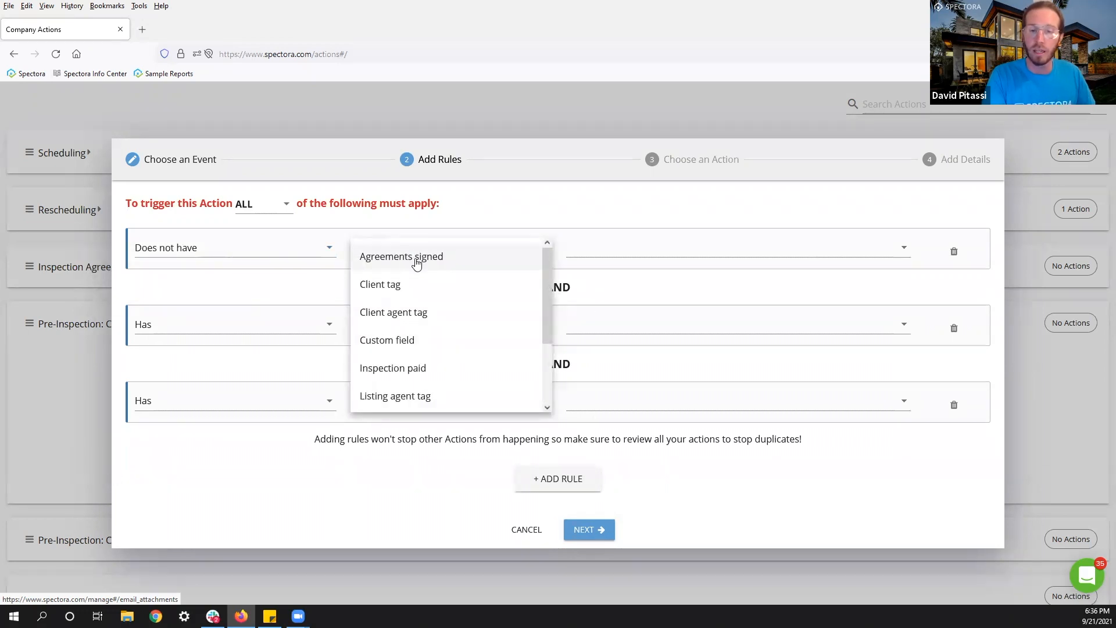
scroll(416, 265, "down", 3)
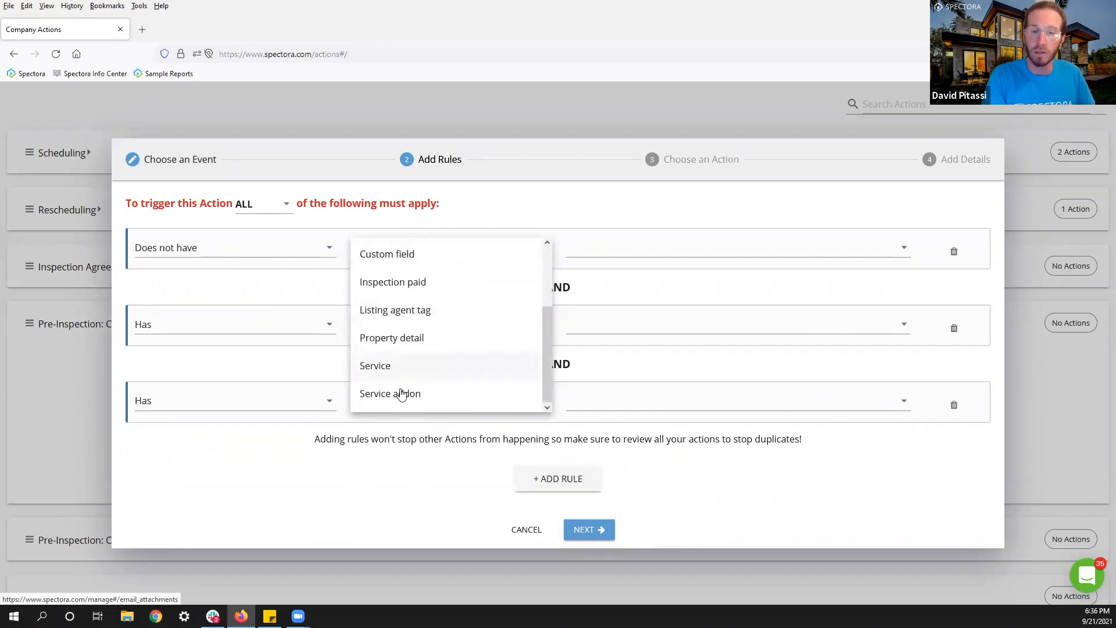
left_click(397, 395)
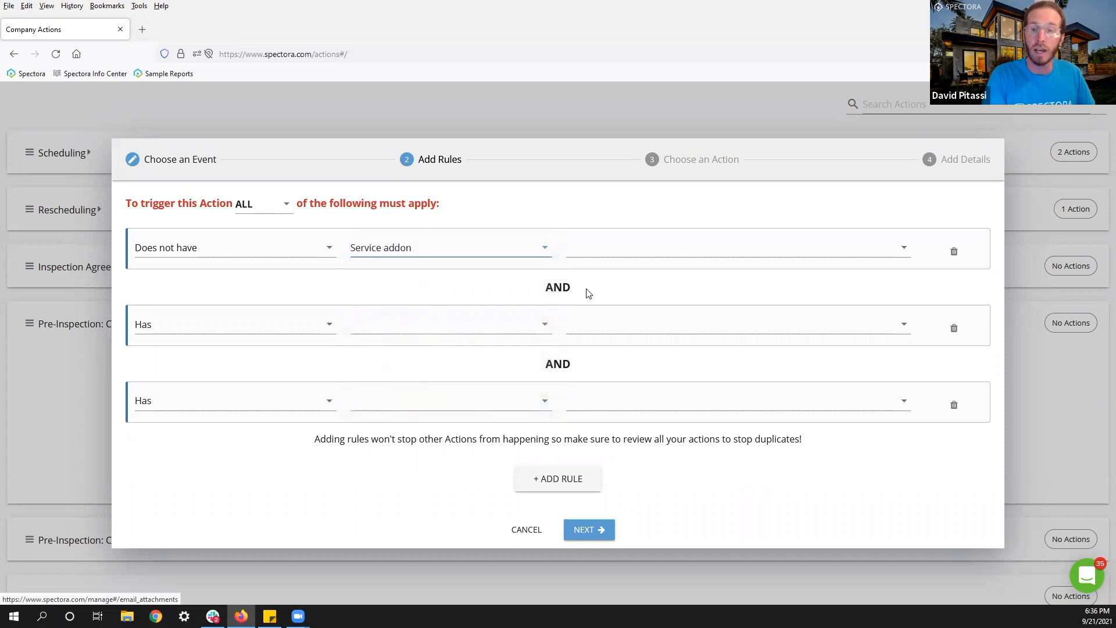
left_click(622, 250)
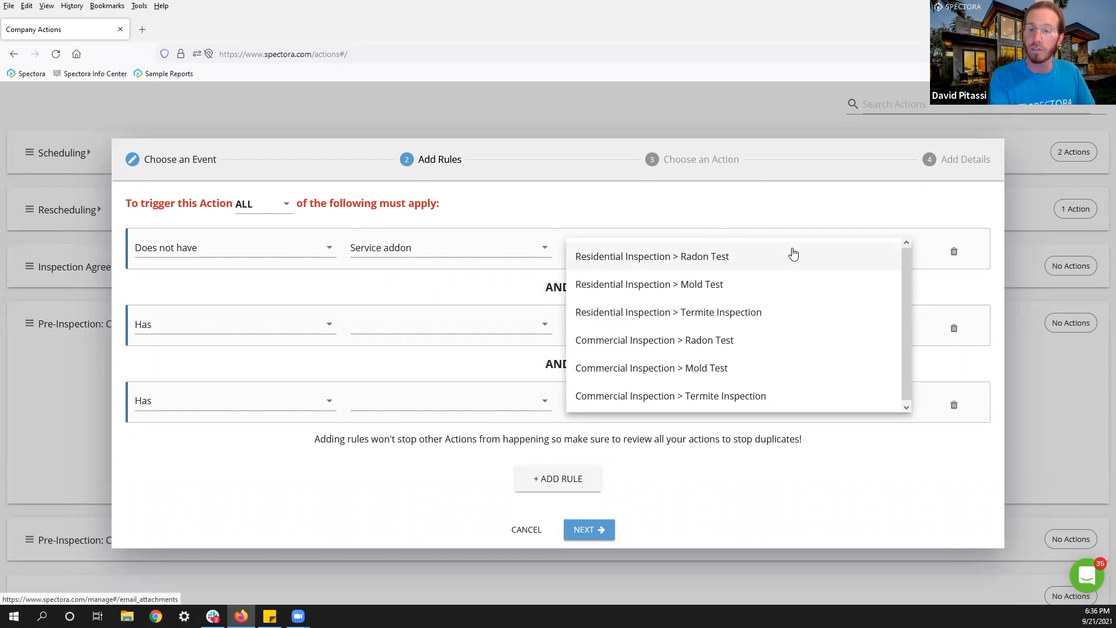
left_click(690, 260)
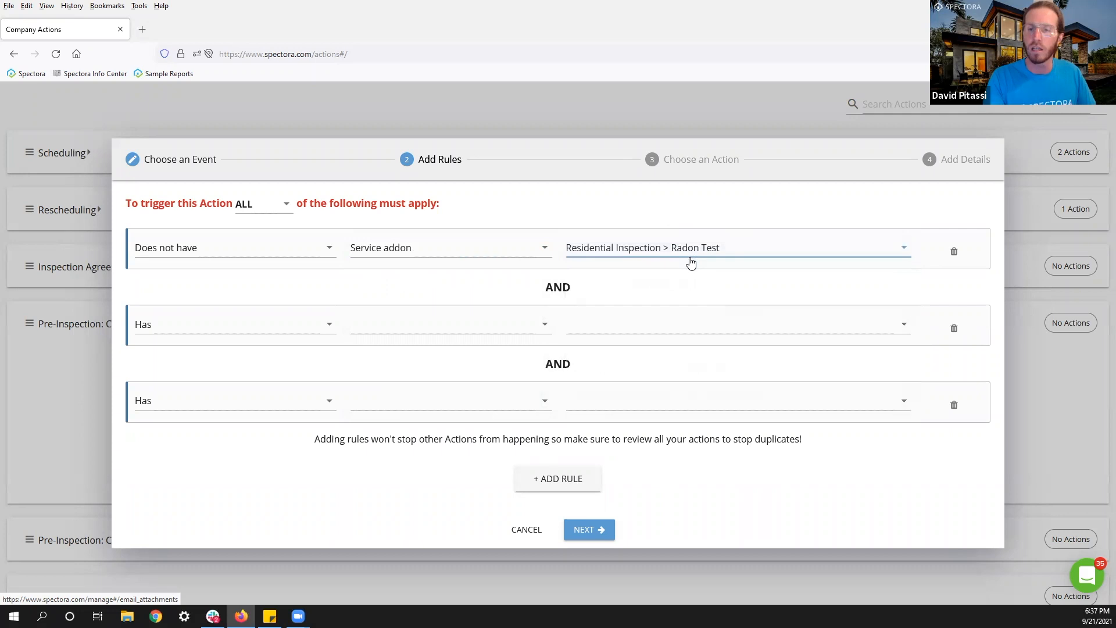
Set the second rule to Does not have Service addon Commercial Inspection > Radon Test.
left_click(235, 327)
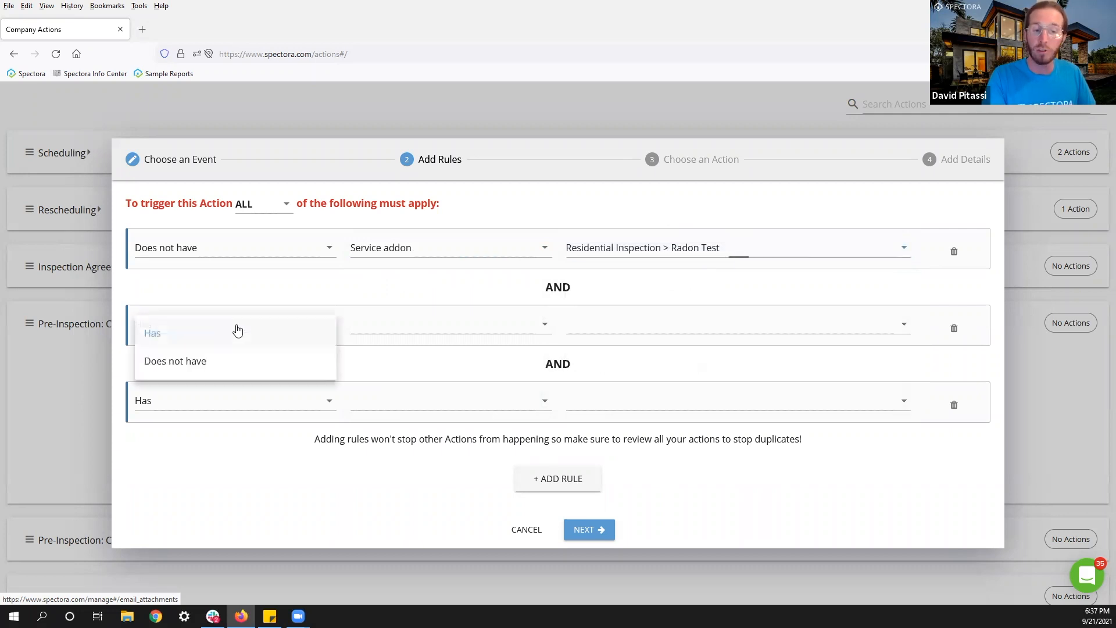
left_click(204, 362)
left_click(394, 327)
scroll(403, 436, "down", 2)
left_click(397, 475)
left_click(599, 330)
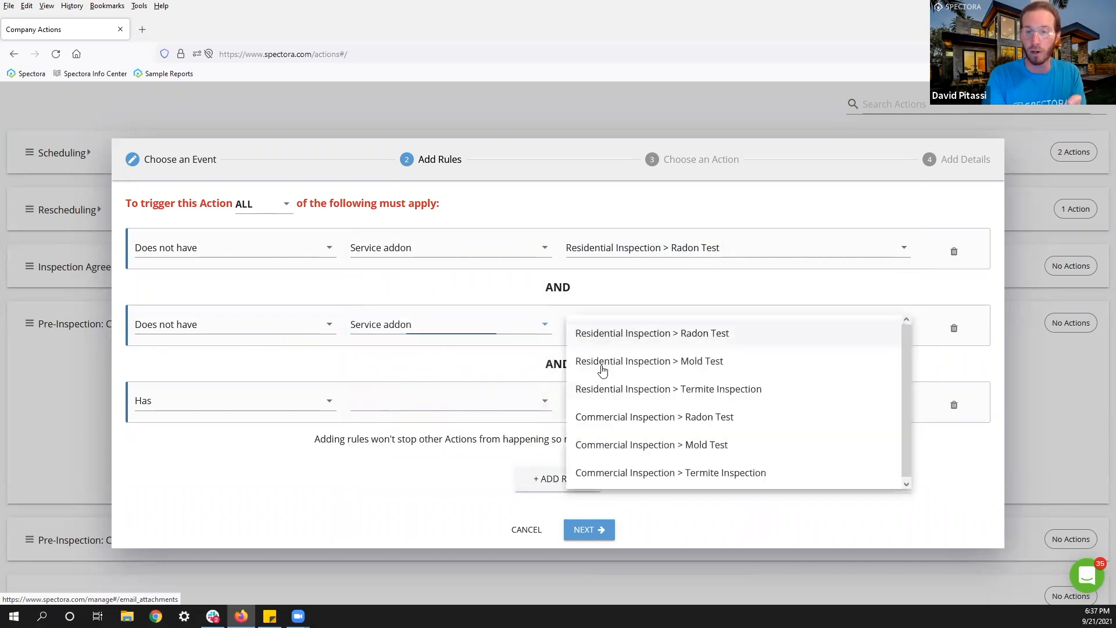
left_click(613, 417)
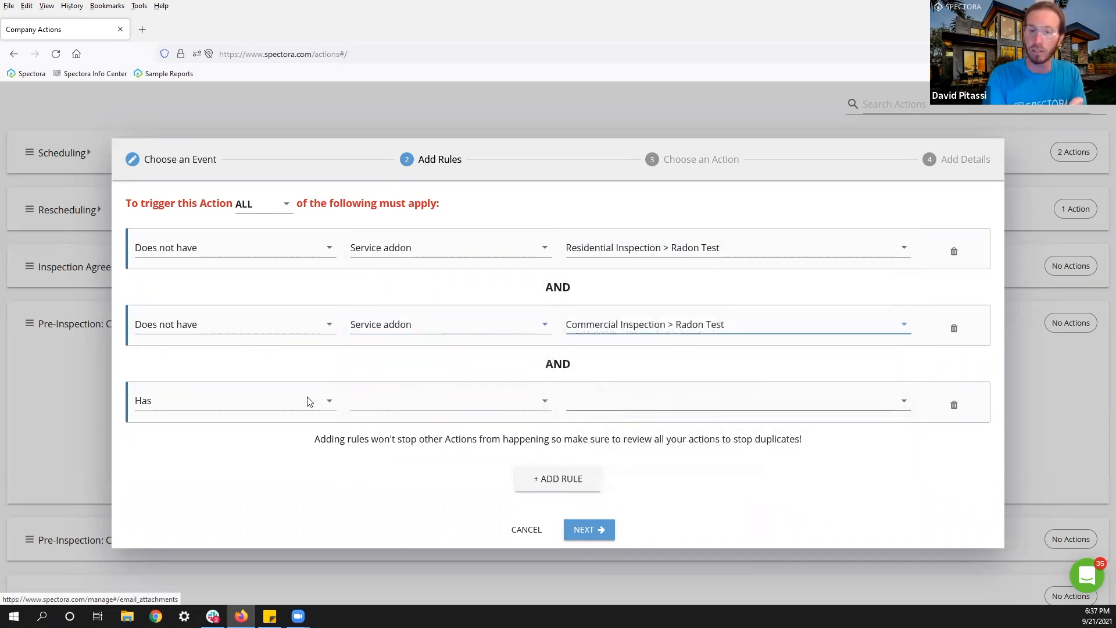
Set the third rule to Does not have Service Radon Test Only.
left_click(216, 412)
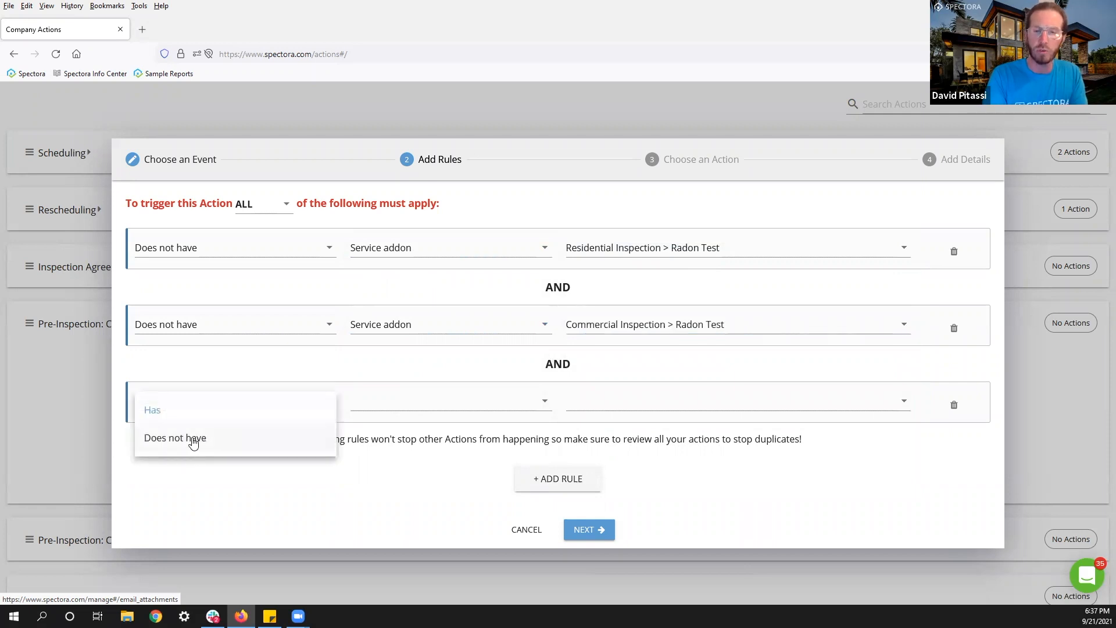
left_click(193, 444)
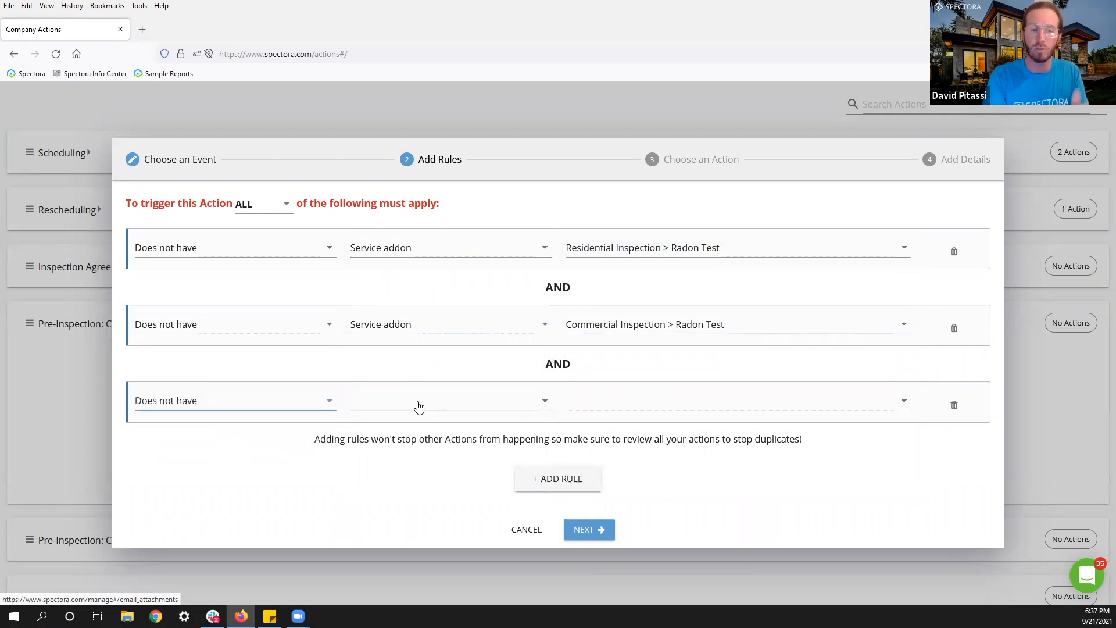
left_click(378, 406)
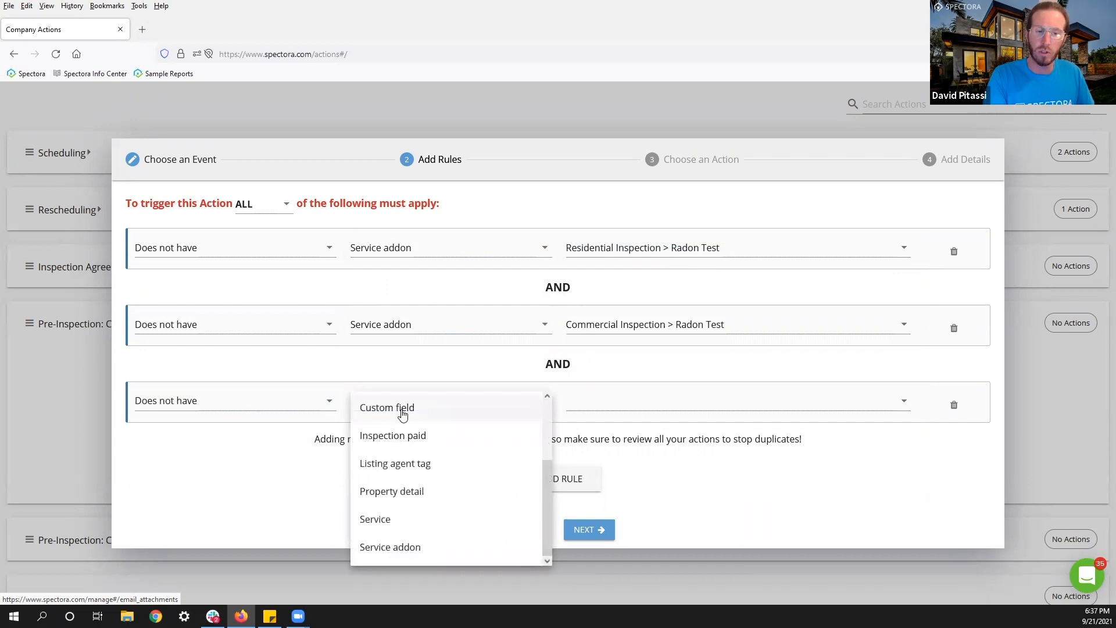
left_click(375, 520)
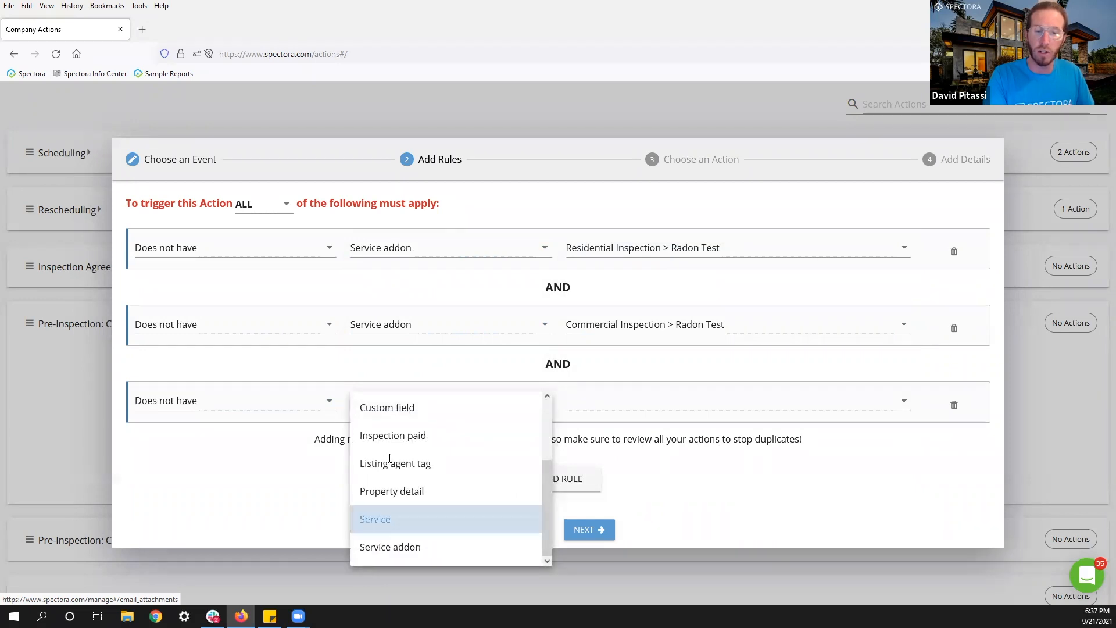
left_click(603, 407)
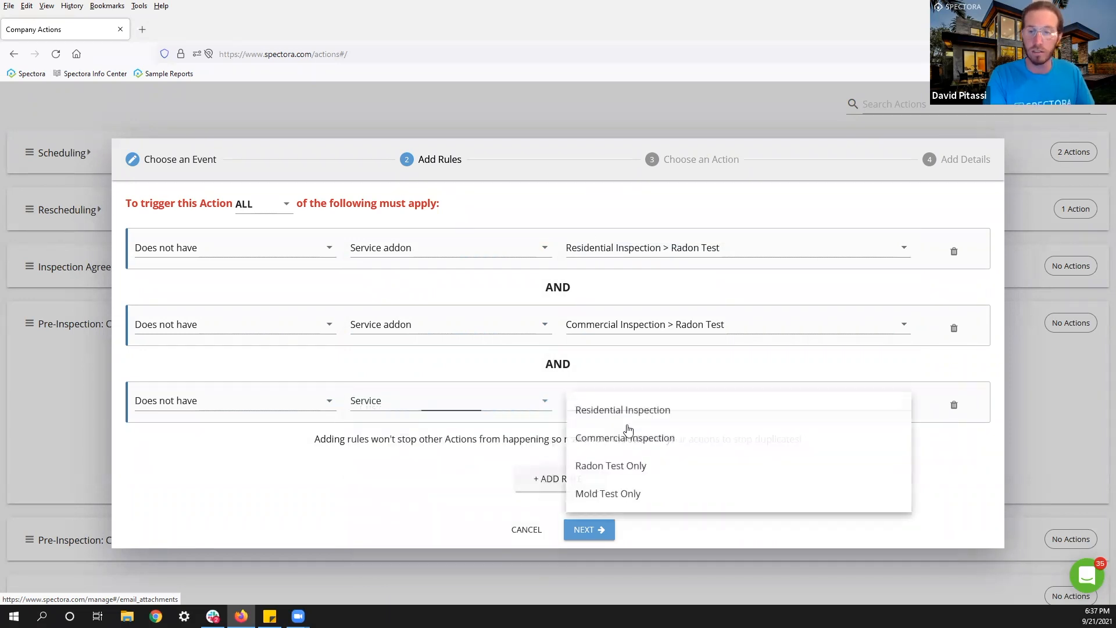
left_click(604, 466)
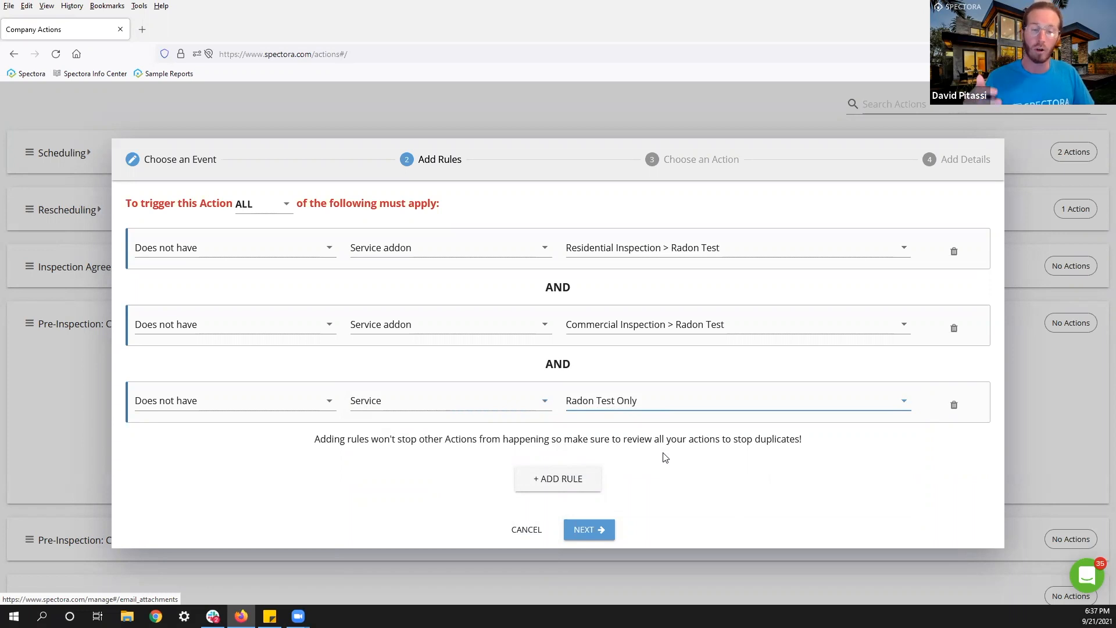
left_click_drag(572, 287, 544, 287)
left_click_drag(577, 362, 544, 364)
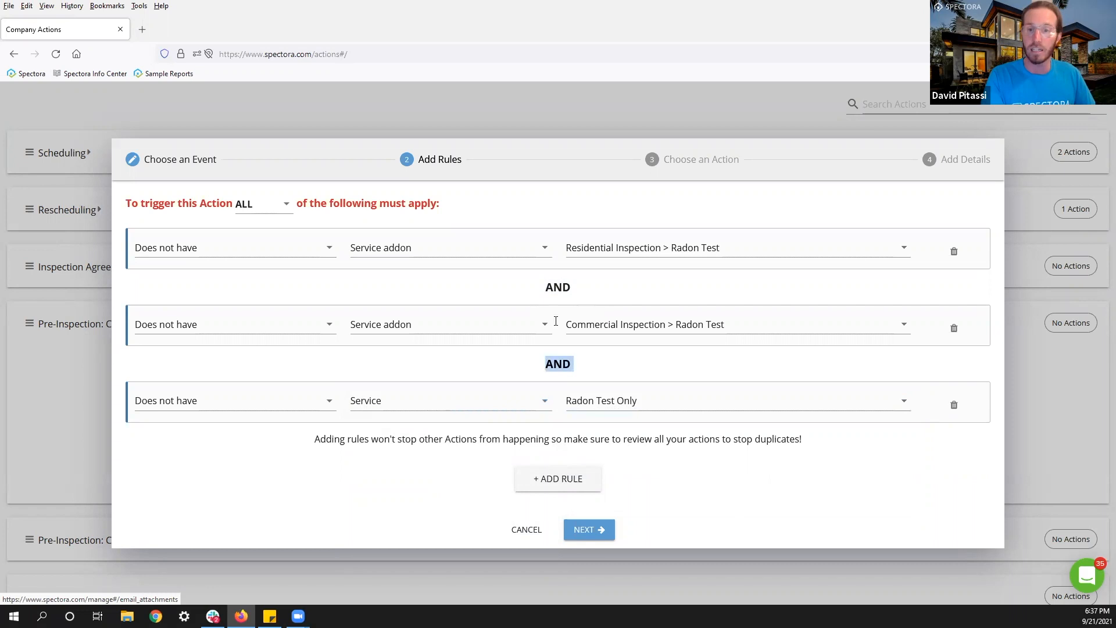
left_click(562, 285)
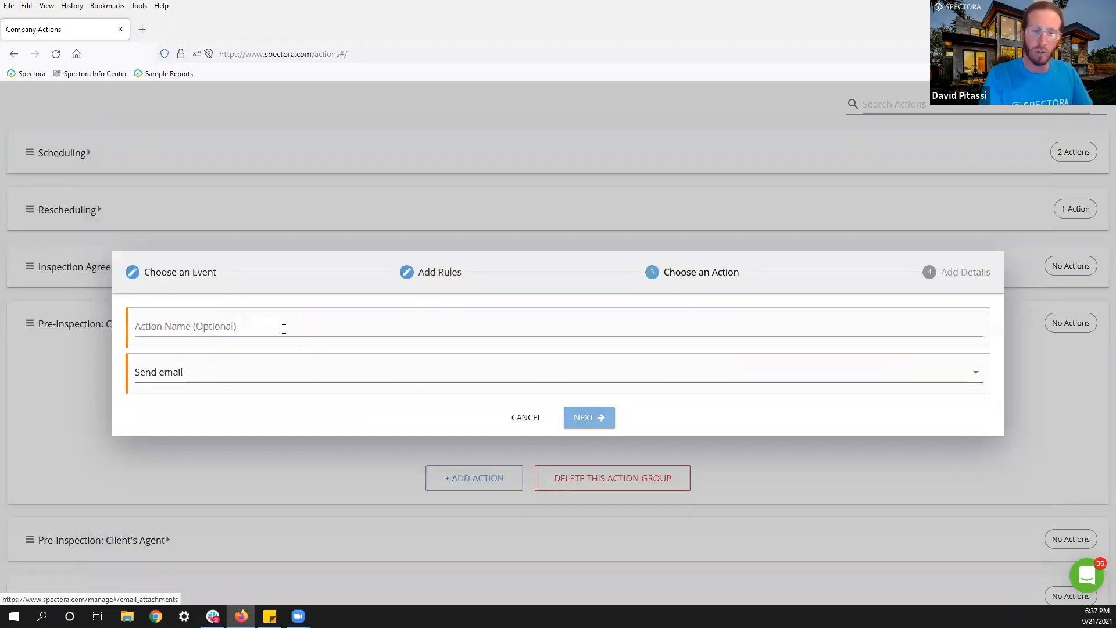
Name the new action 'Radon Upsell' and continue to the email details.
left_click(288, 331)
type("Radon Upsell")
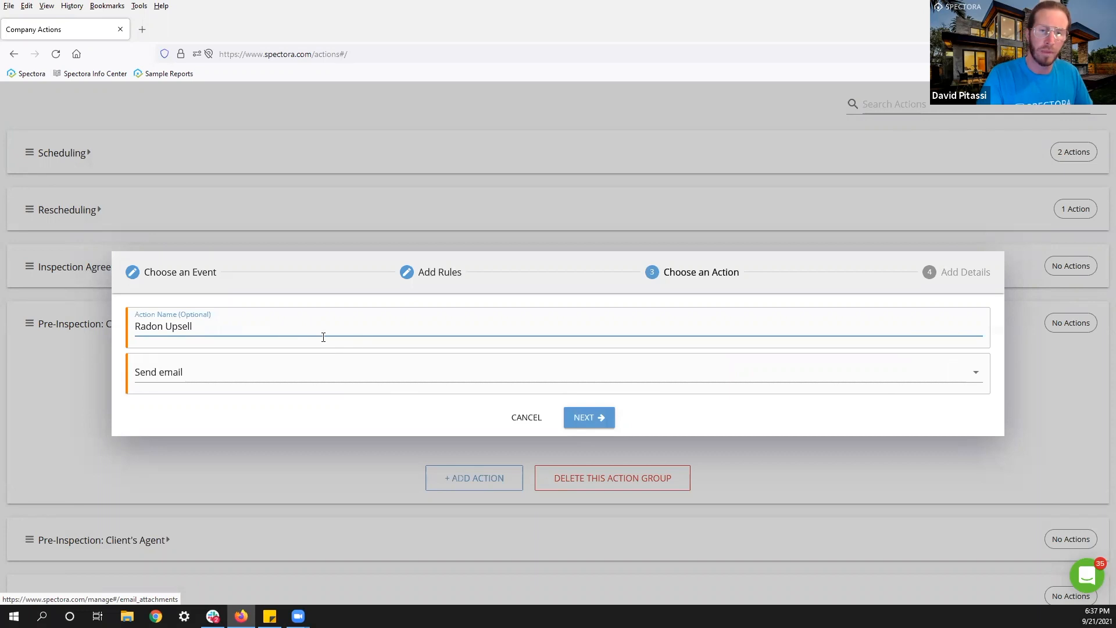
left_click(584, 419)
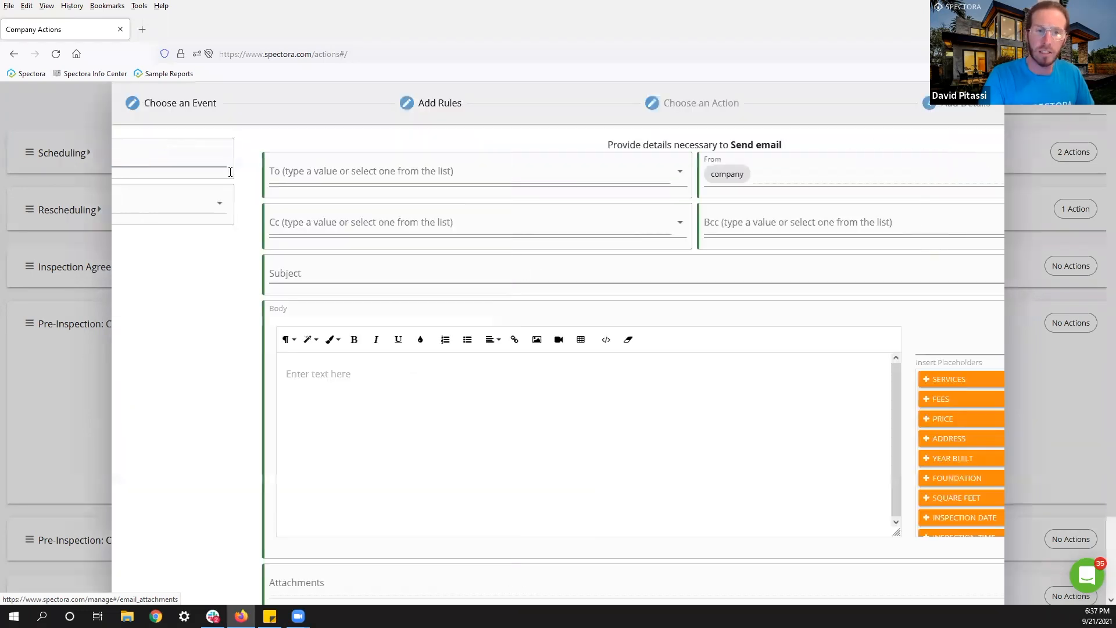
Address the email to clients with subject 'Need Radon?'.
left_click(228, 165)
left_click(174, 261)
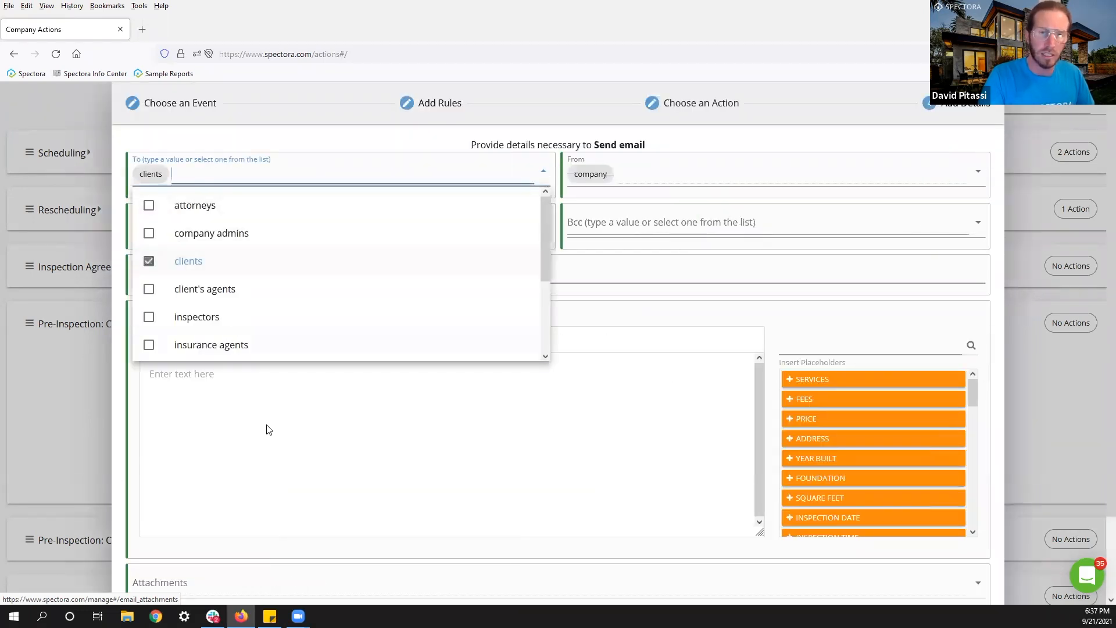
left_click(174, 272)
type("Need Radon?")
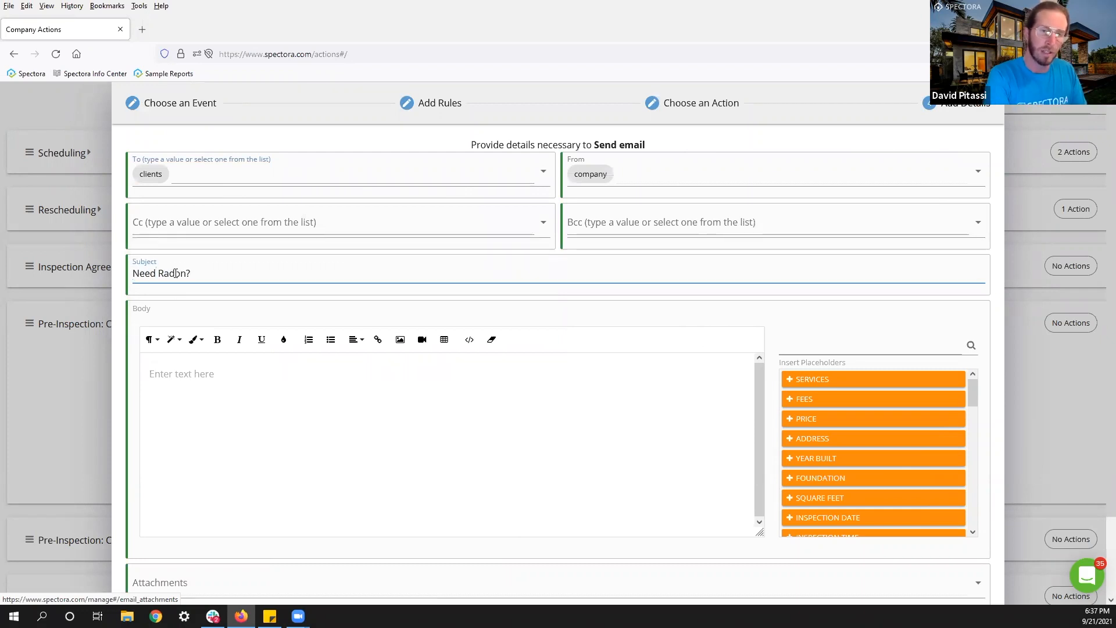
left_click(199, 387)
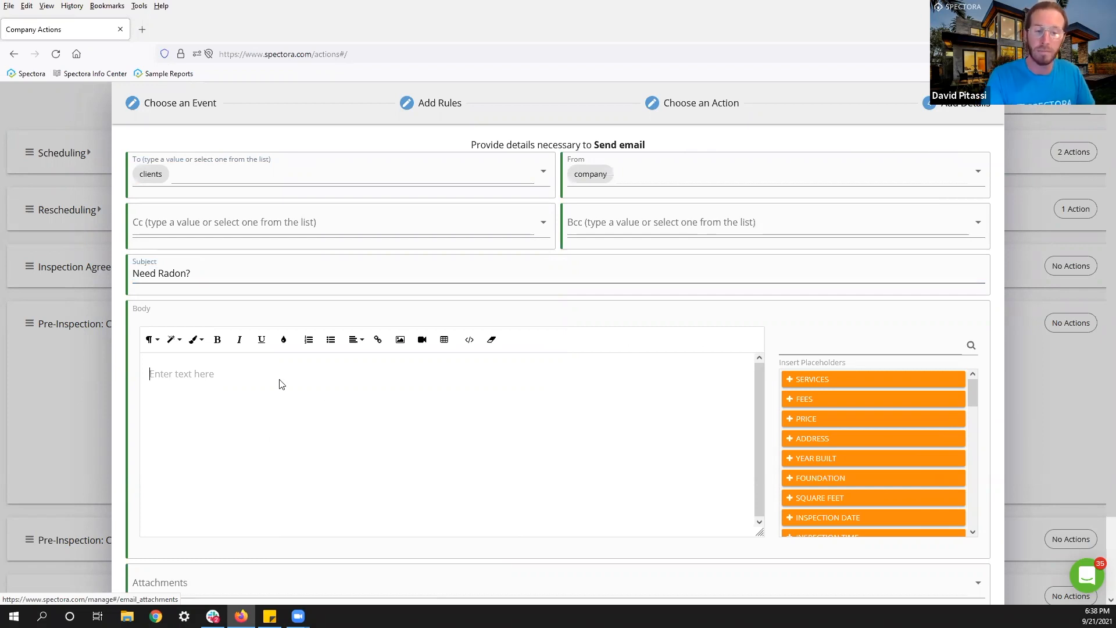
scroll(587, 488, "down", 3)
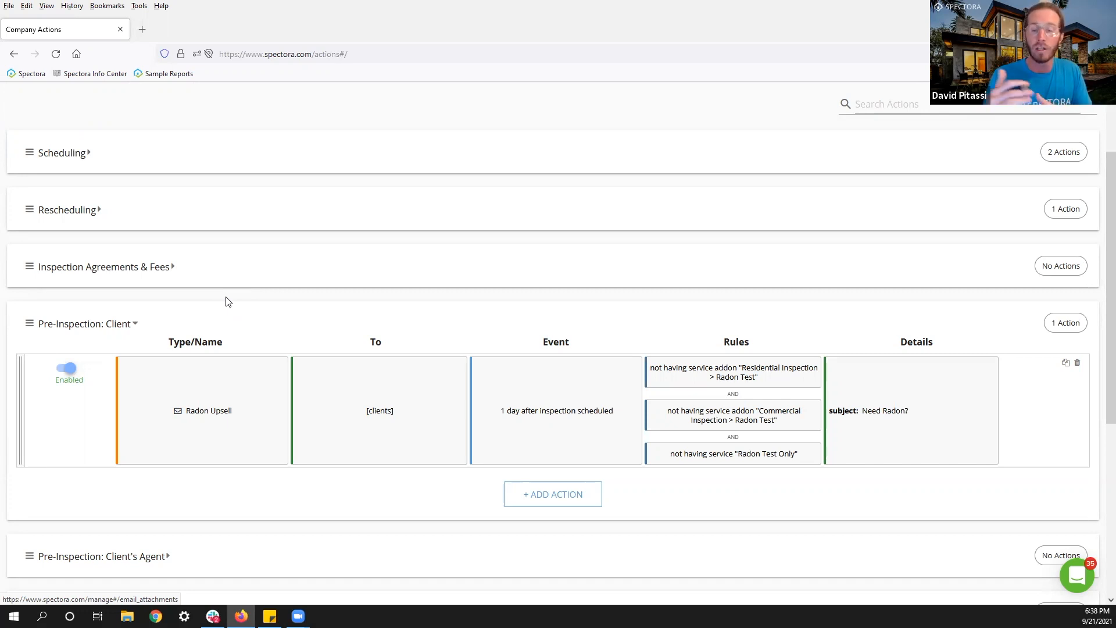
Add a new Scheduling action firing 0 hours after the inspection is scheduled.
left_click(35, 327)
scroll(85, 324, "up", 2)
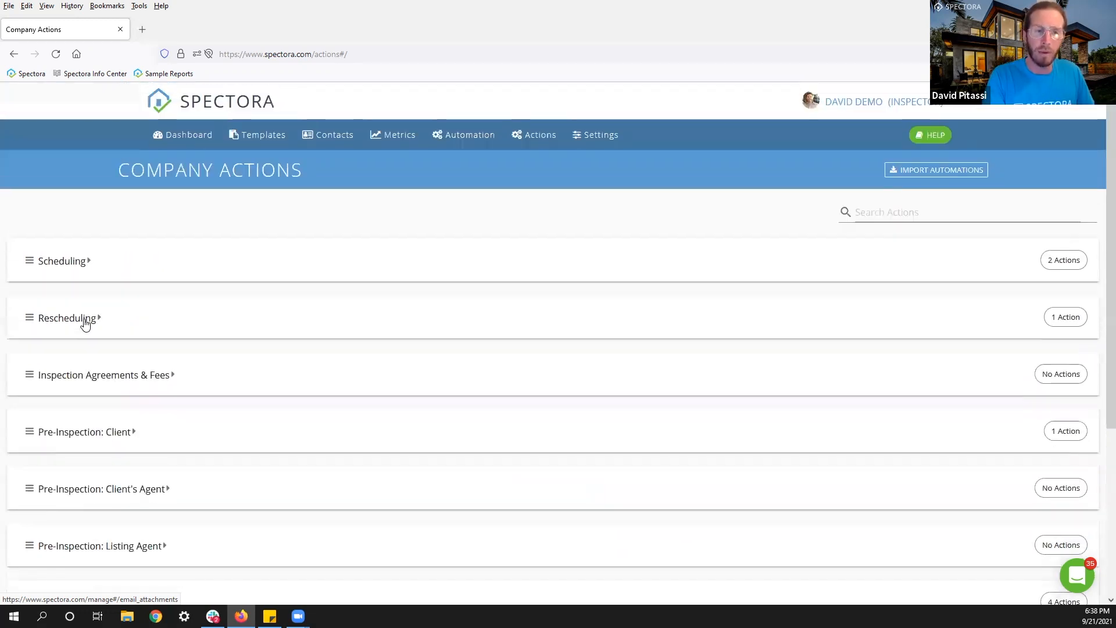
left_click(29, 263)
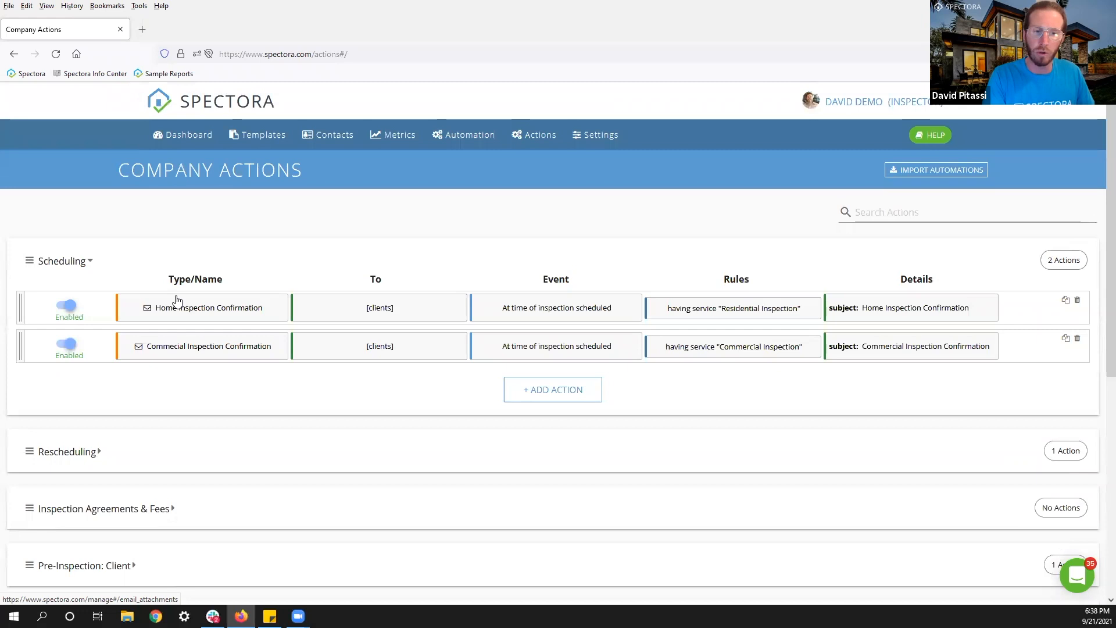
scroll(210, 297, "down", 1)
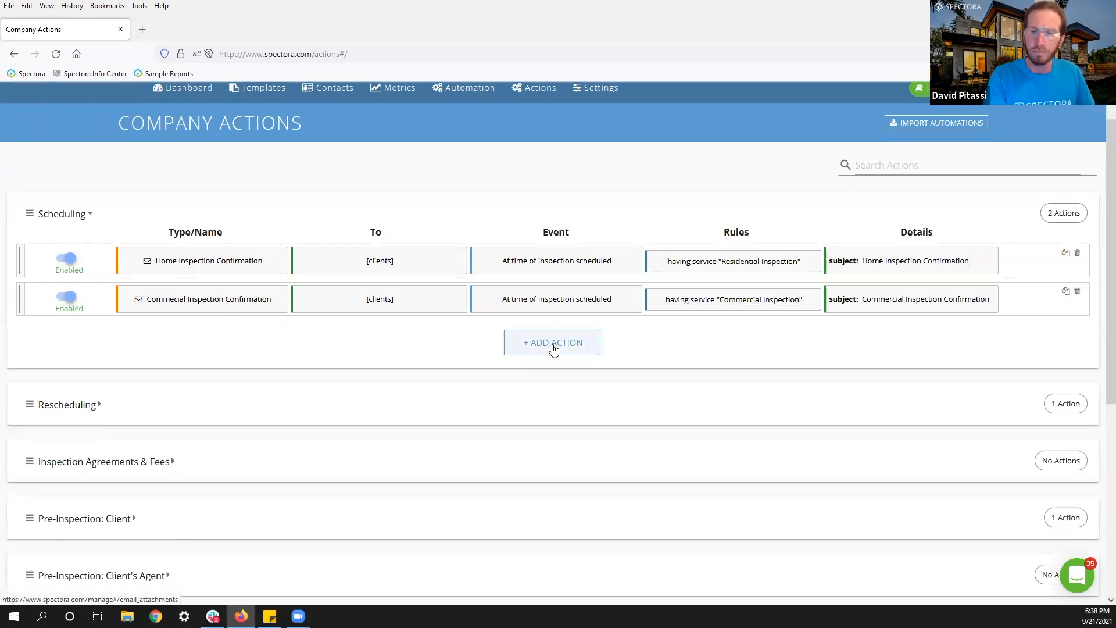
left_click(552, 345)
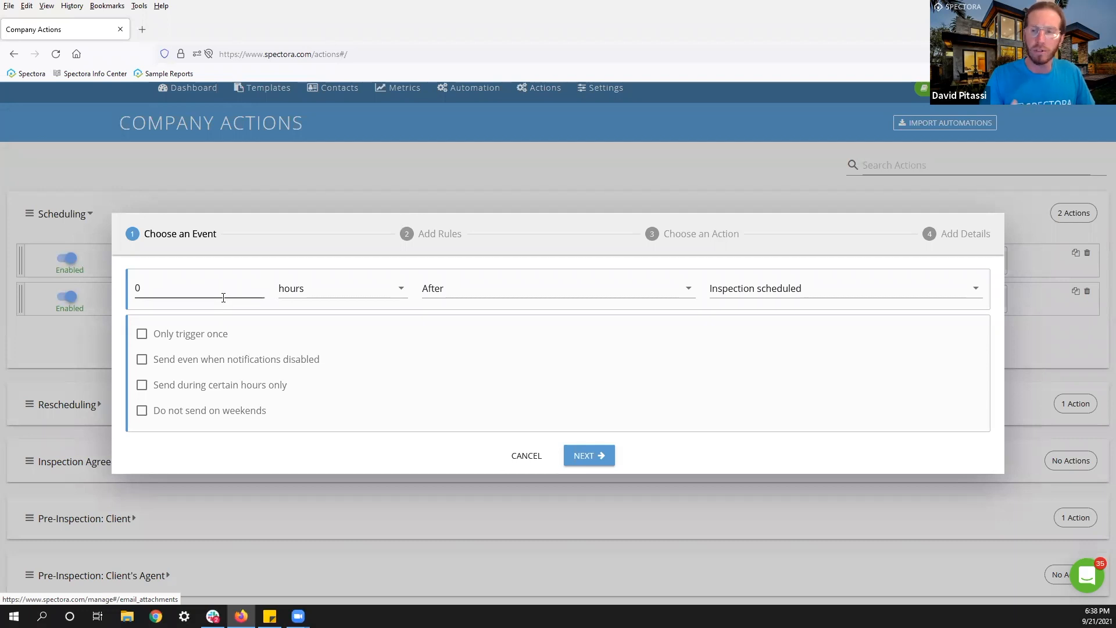
left_click(599, 455)
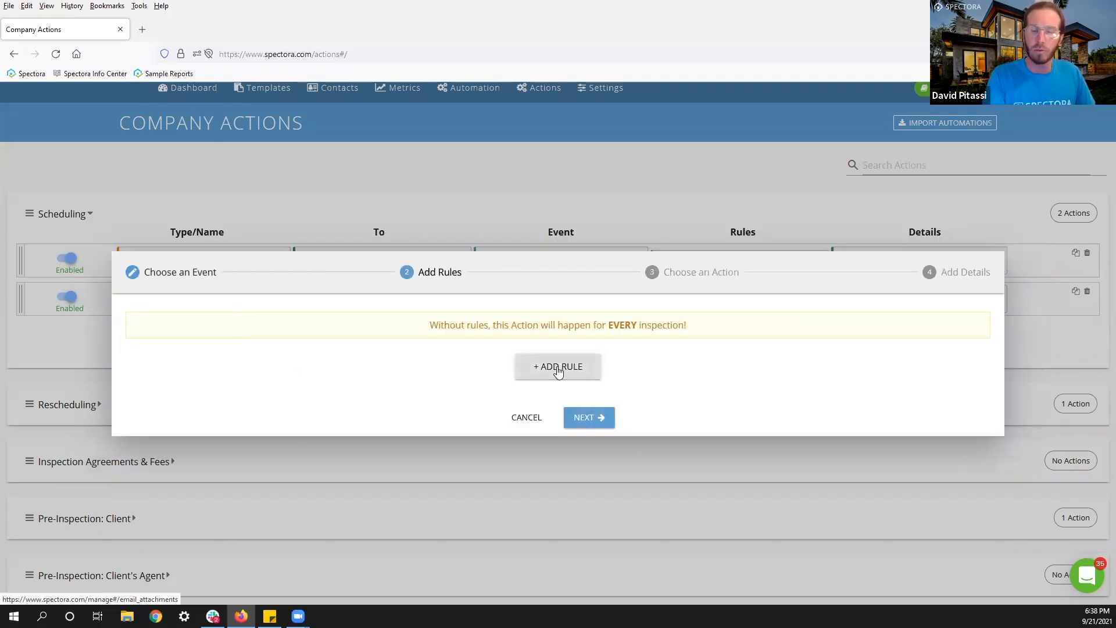
Add a rule: Service addon Residential Inspection > Termite Inspection.
left_click(557, 369)
left_click(386, 313)
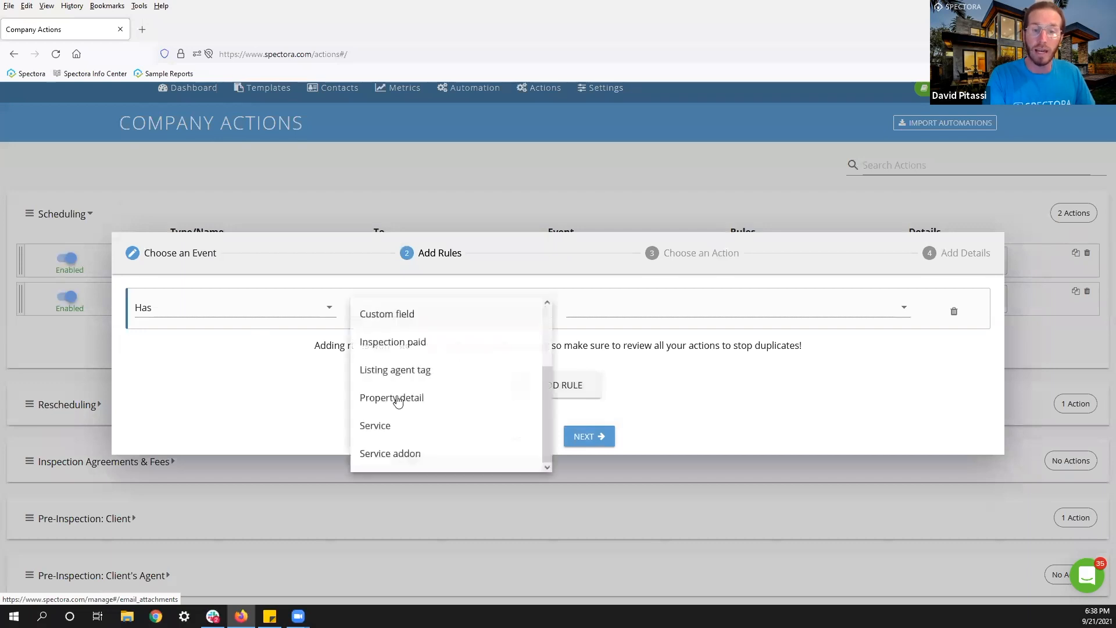
left_click(399, 452)
left_click(581, 309)
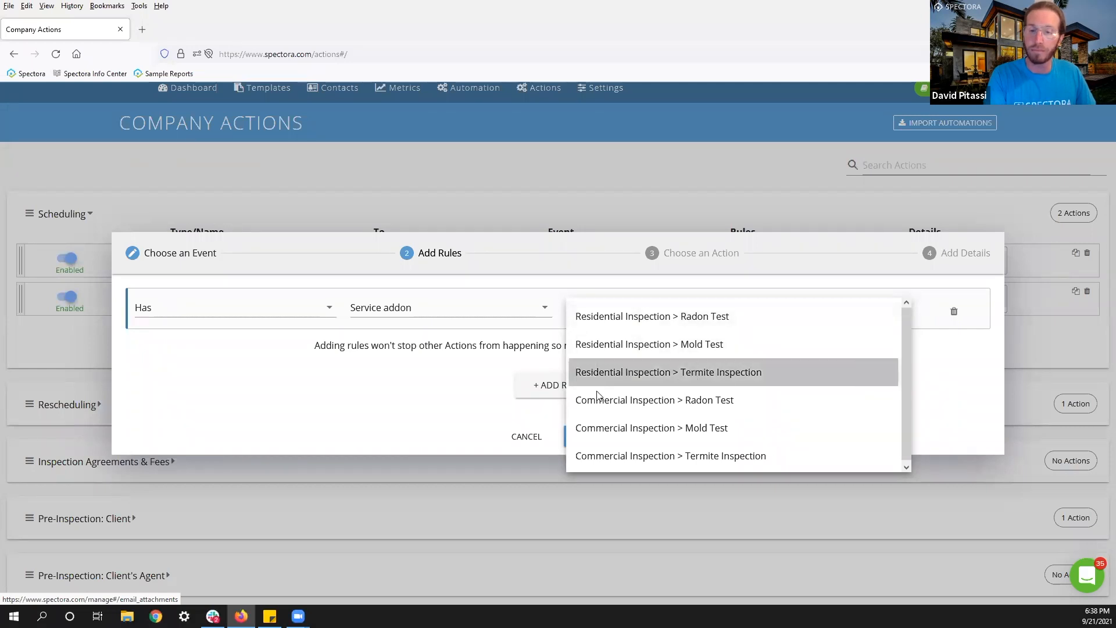
left_click(698, 375)
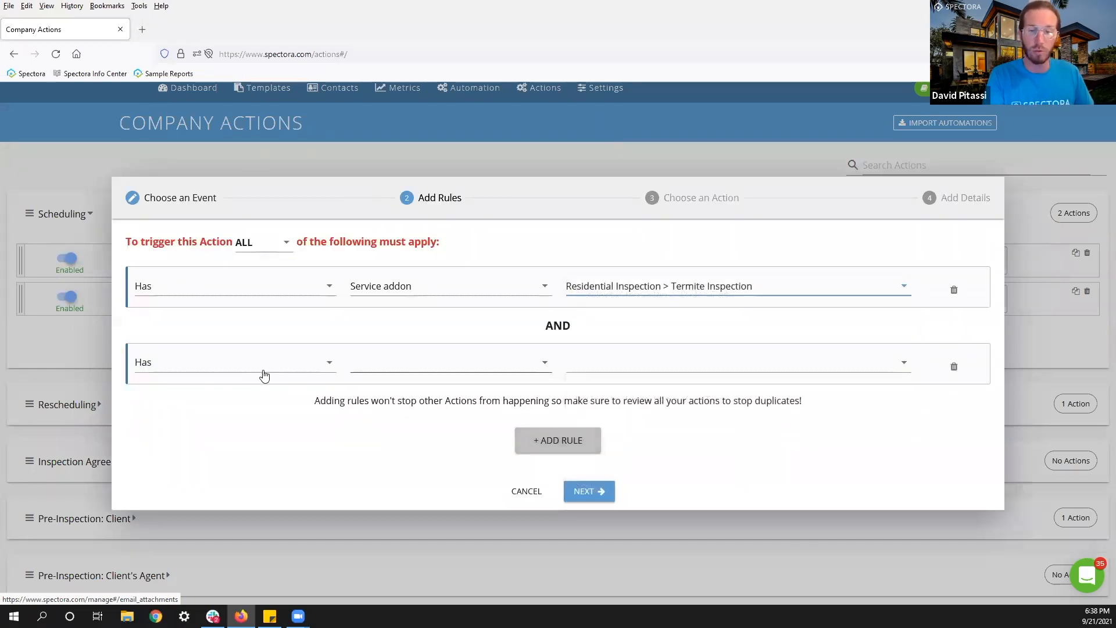
Add a second rule: Service addon Commercial Inspection > Termite Inspection.
left_click(400, 371)
scroll(407, 387, "down", 2)
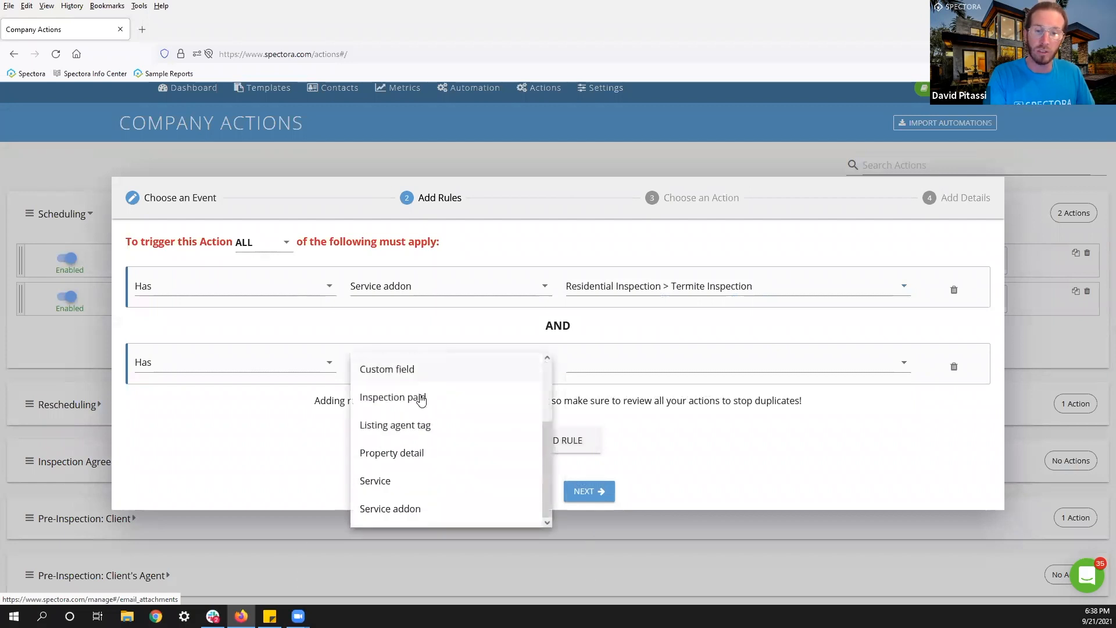
left_click(390, 508)
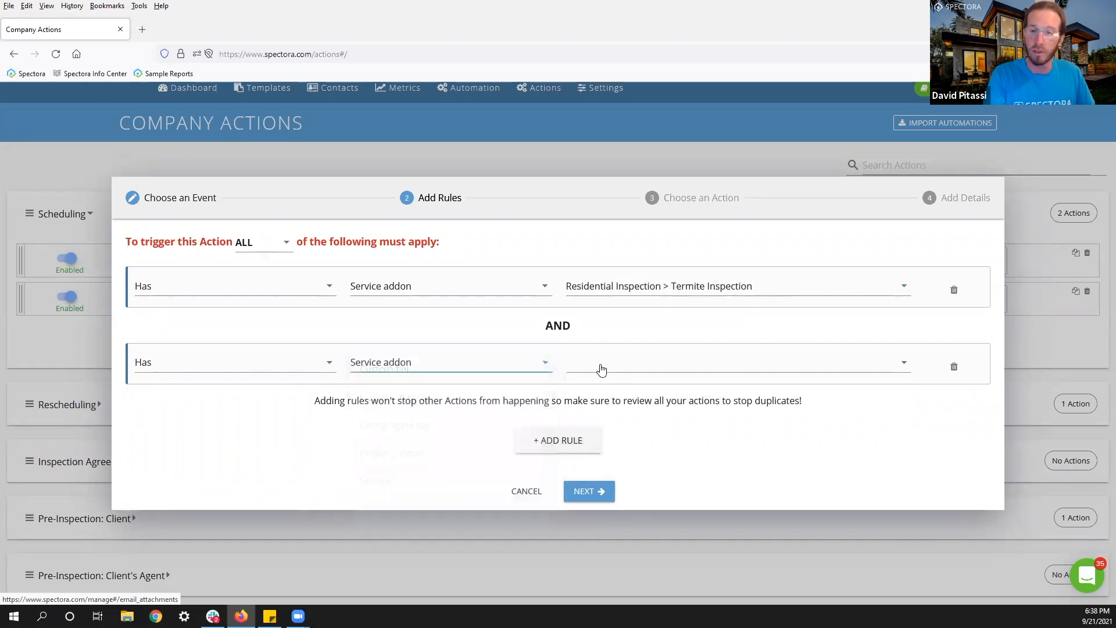
left_click(598, 368)
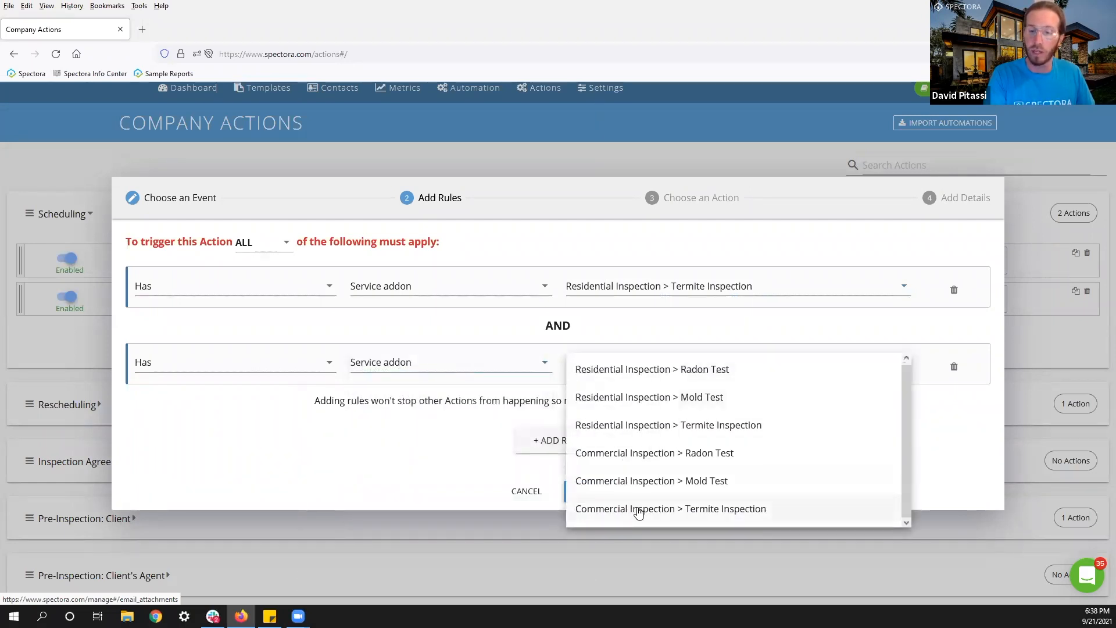
left_click(661, 510)
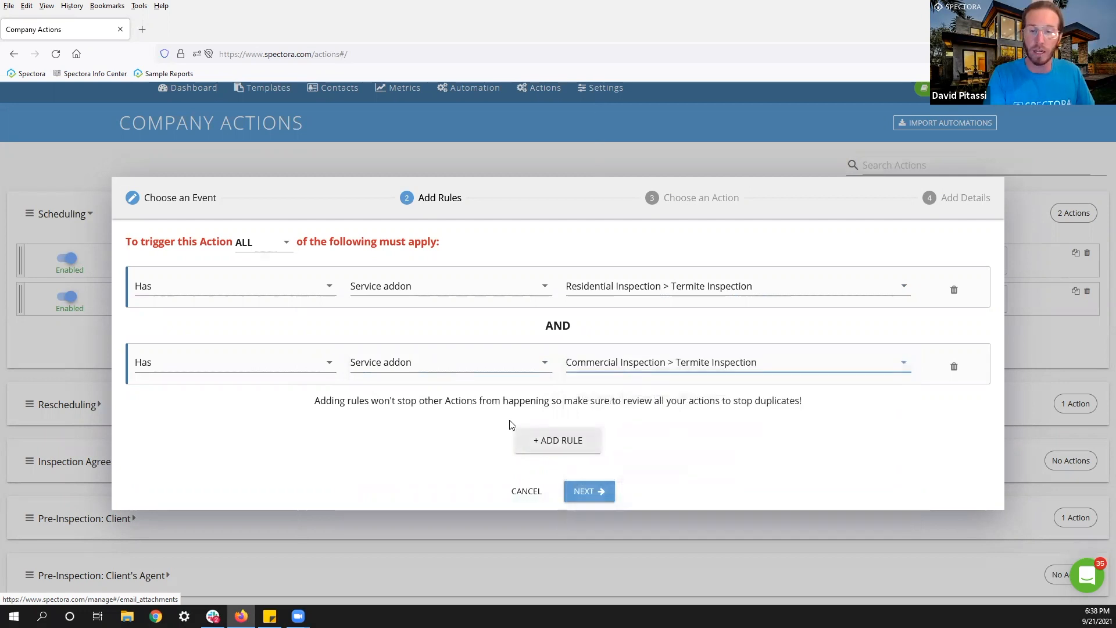
double_click(557, 326)
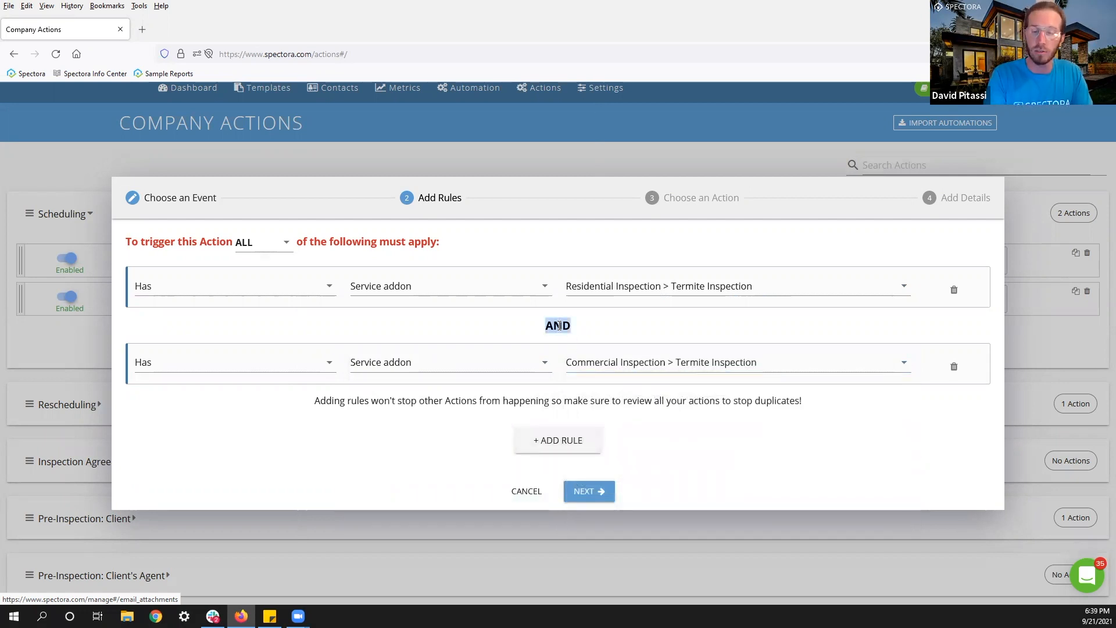
left_click(559, 325)
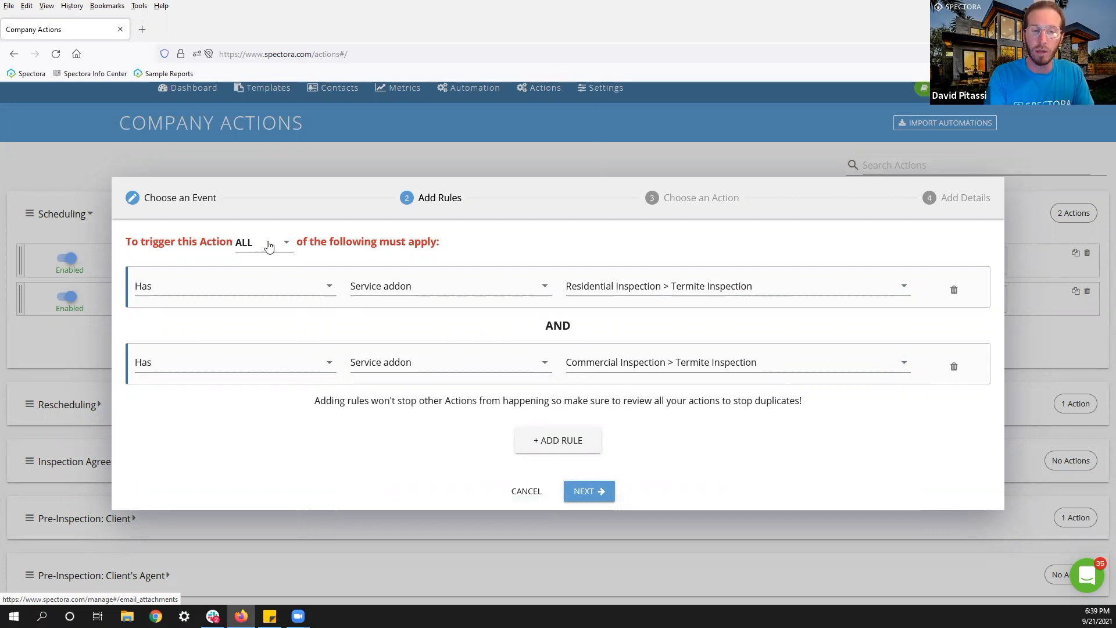
Change the rule matching from ALL to ANY.
left_click(272, 243)
left_click(254, 280)
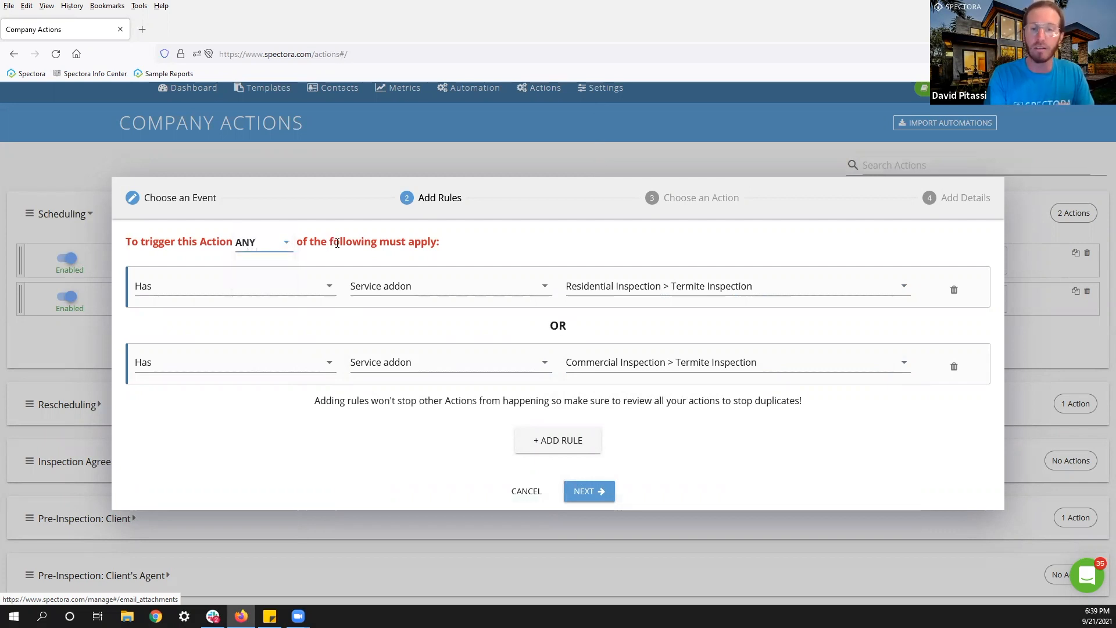
left_click_drag(581, 324, 540, 327)
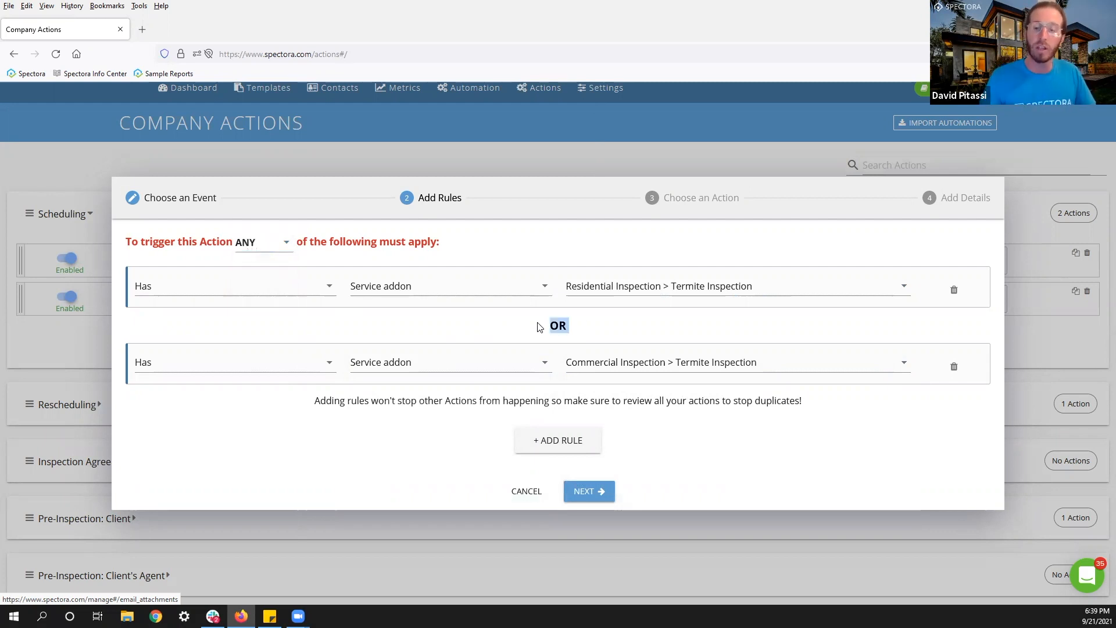
left_click(563, 325)
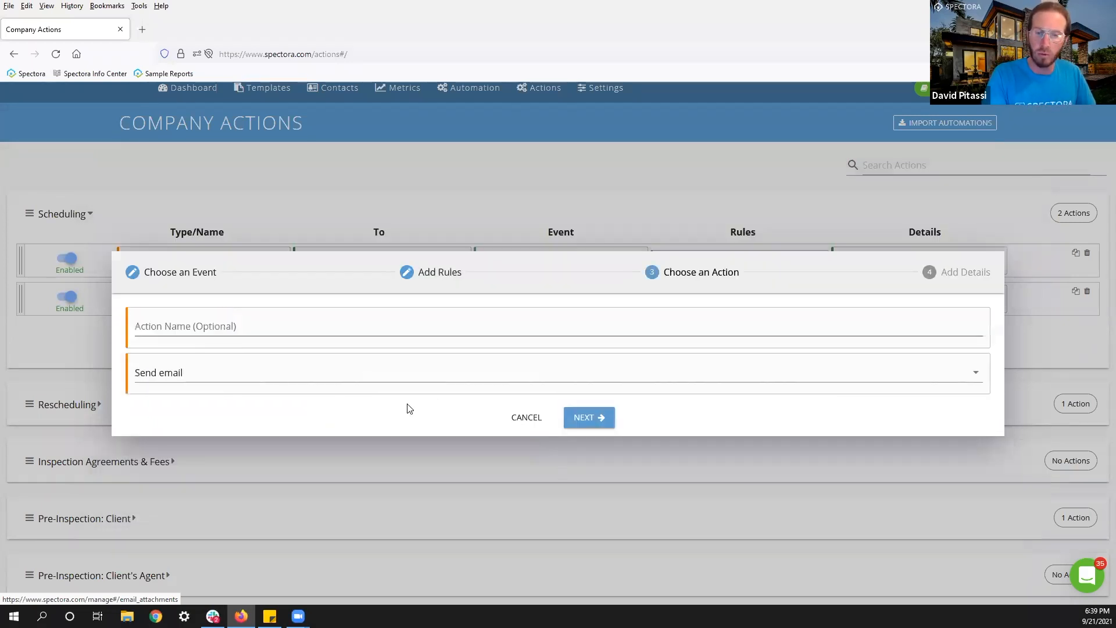
Name the action 'Termite Third Party Email', send to the termite company's address, subject 'New Termite'.
left_click(289, 335)
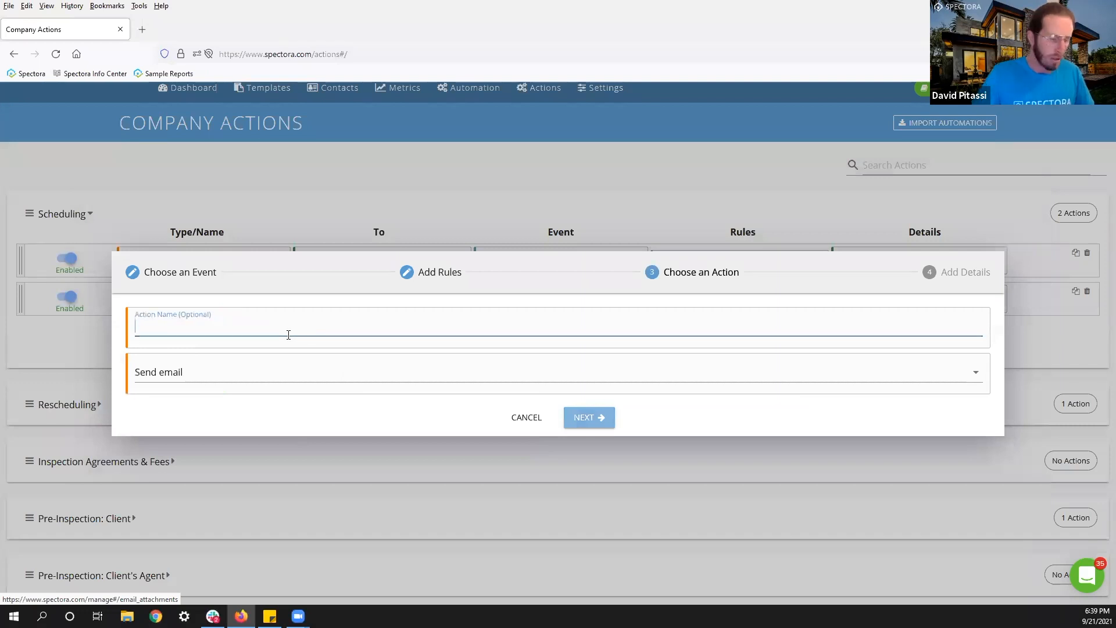
type("Termite Third Party Email")
left_click(586, 418)
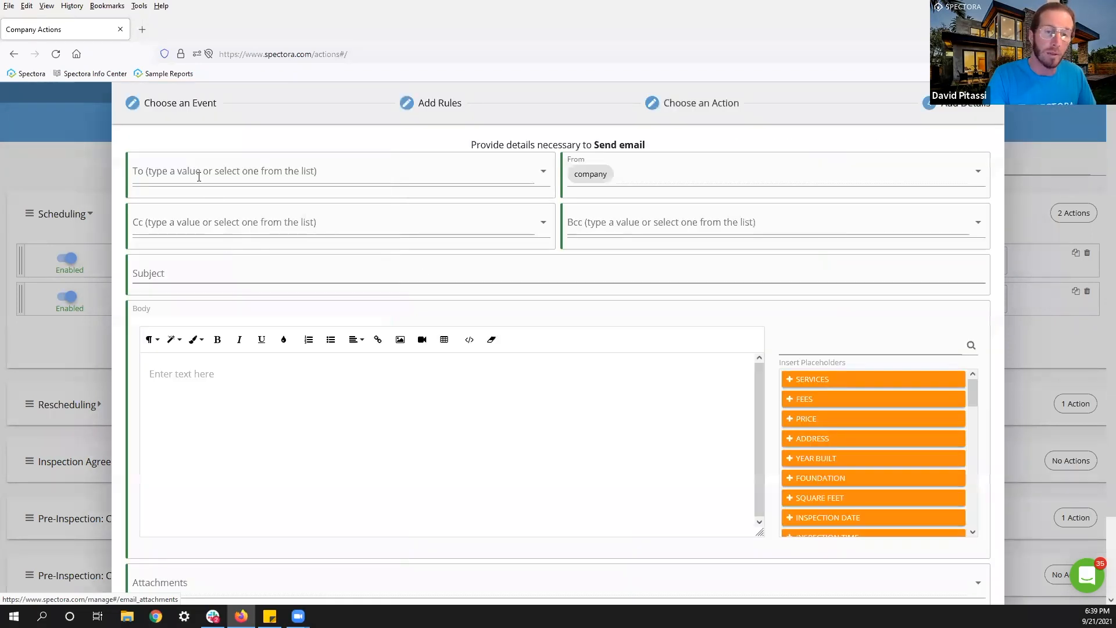
left_click(199, 176)
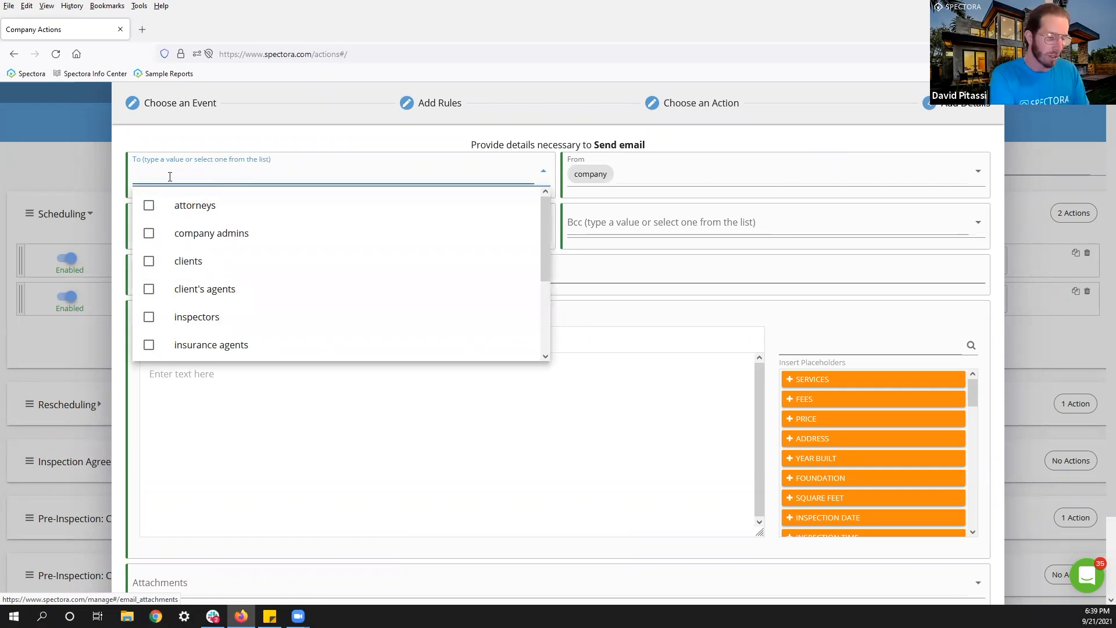
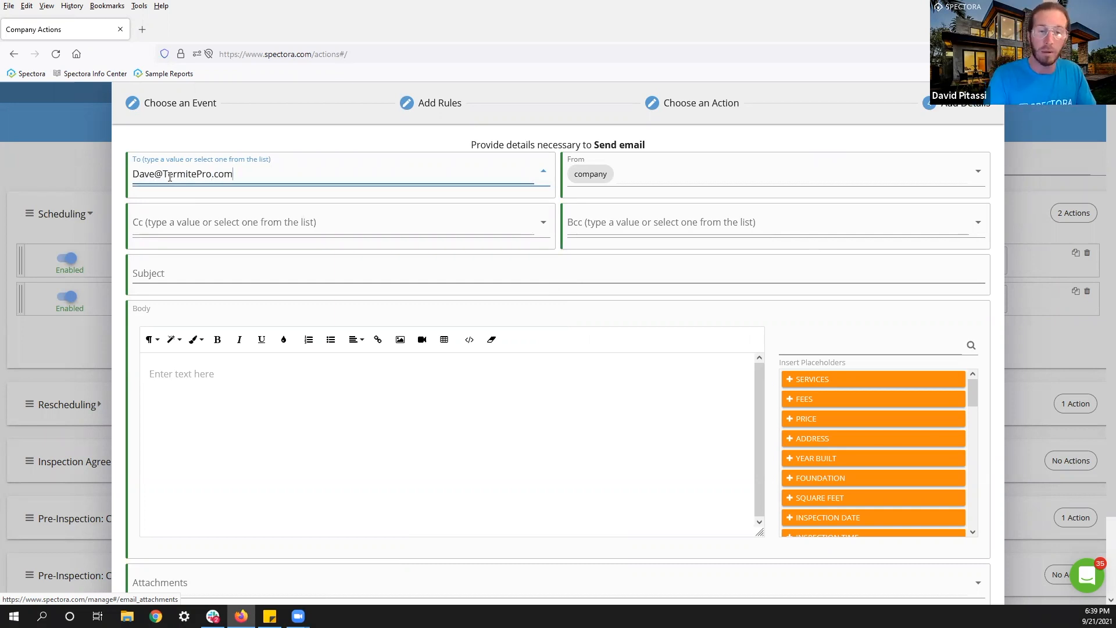
left_click(202, 286)
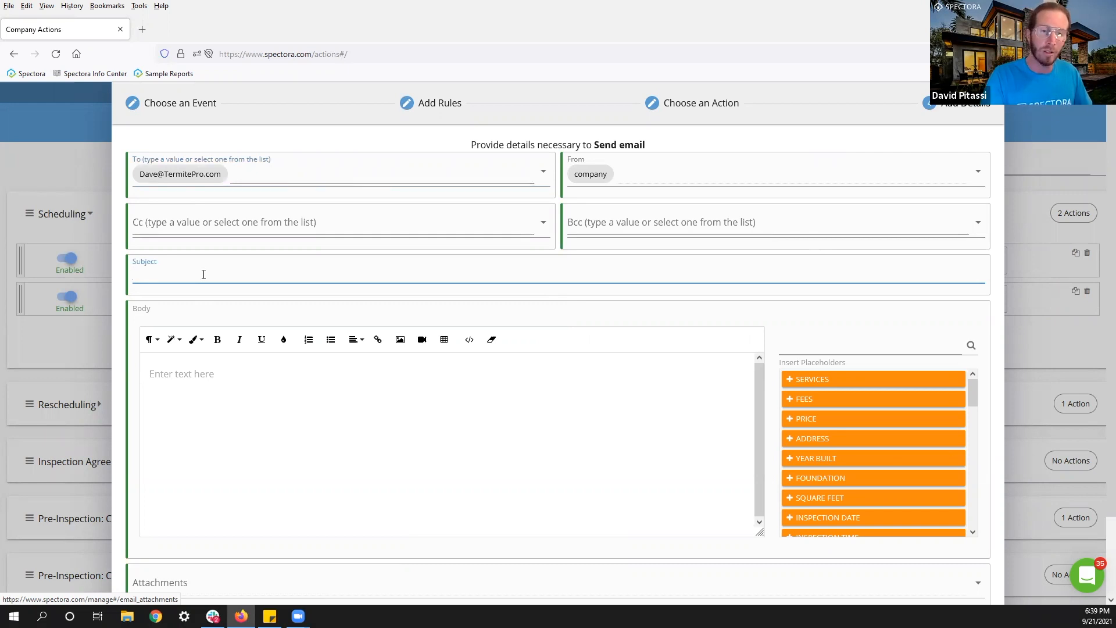
type("New Termite")
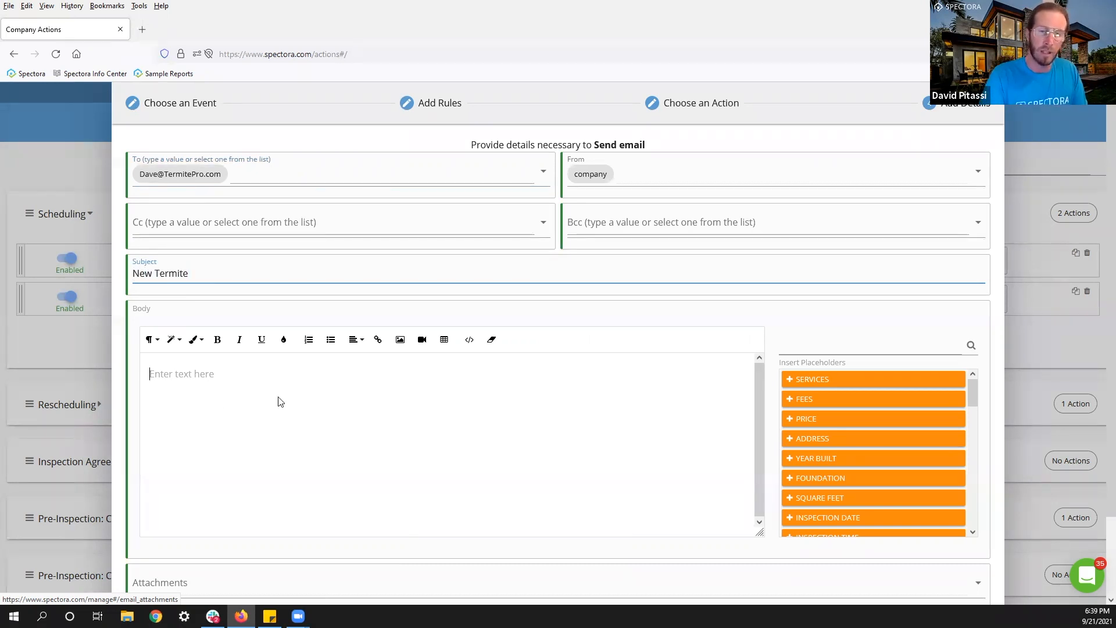
Insert CLIENT NAME, ADDRESS and INSPECTION DATE placeholders on separate lines of the email body.
left_click(817, 345)
type("client")
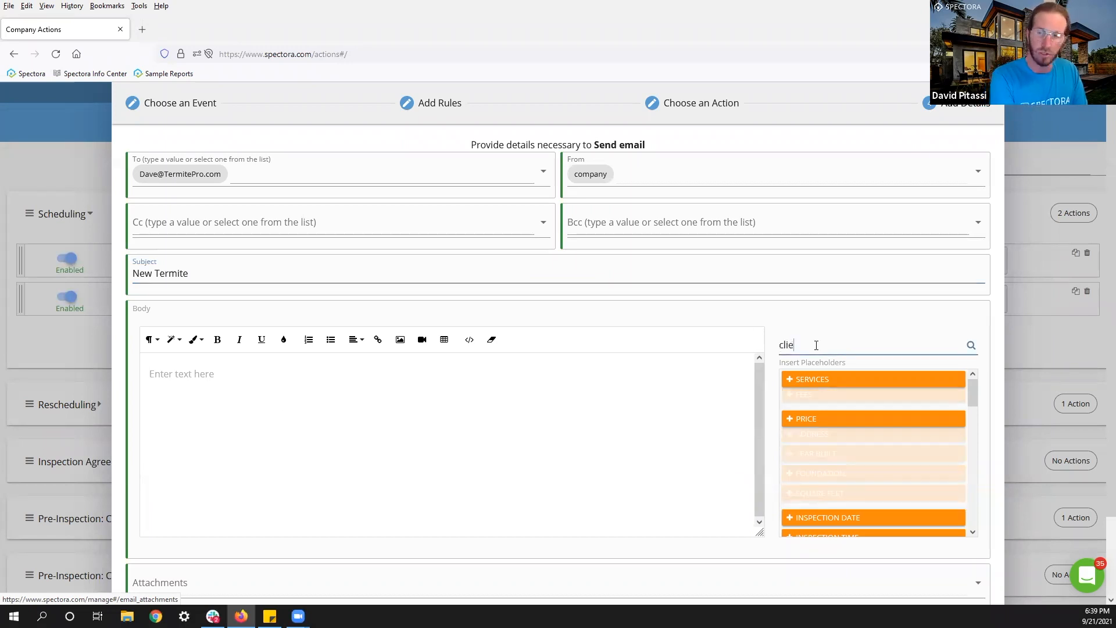
left_click(263, 407)
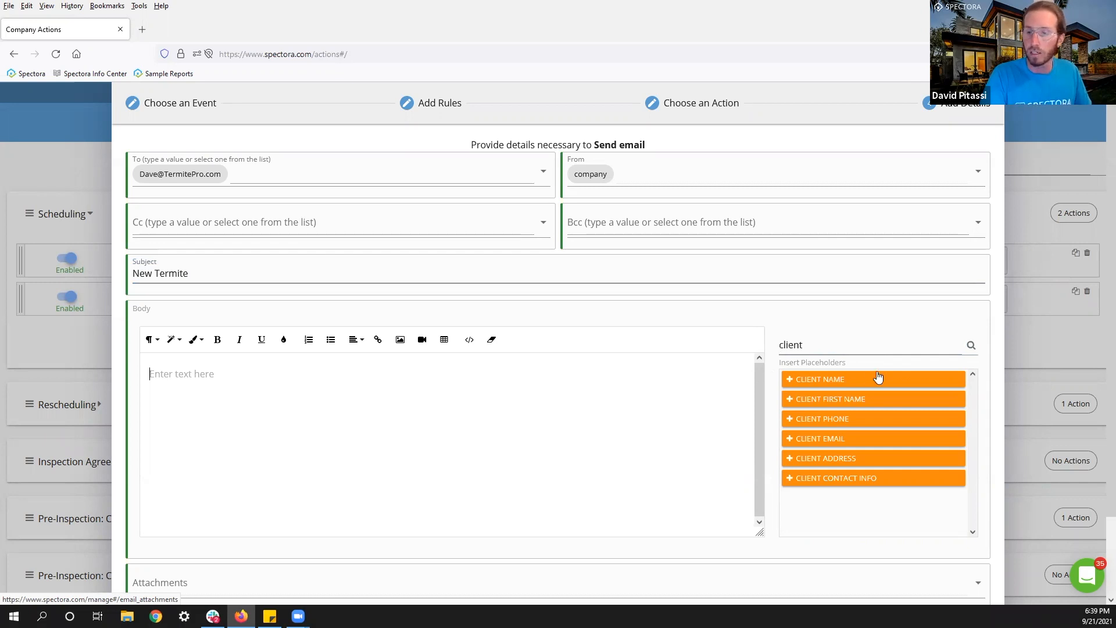
left_click(831, 381)
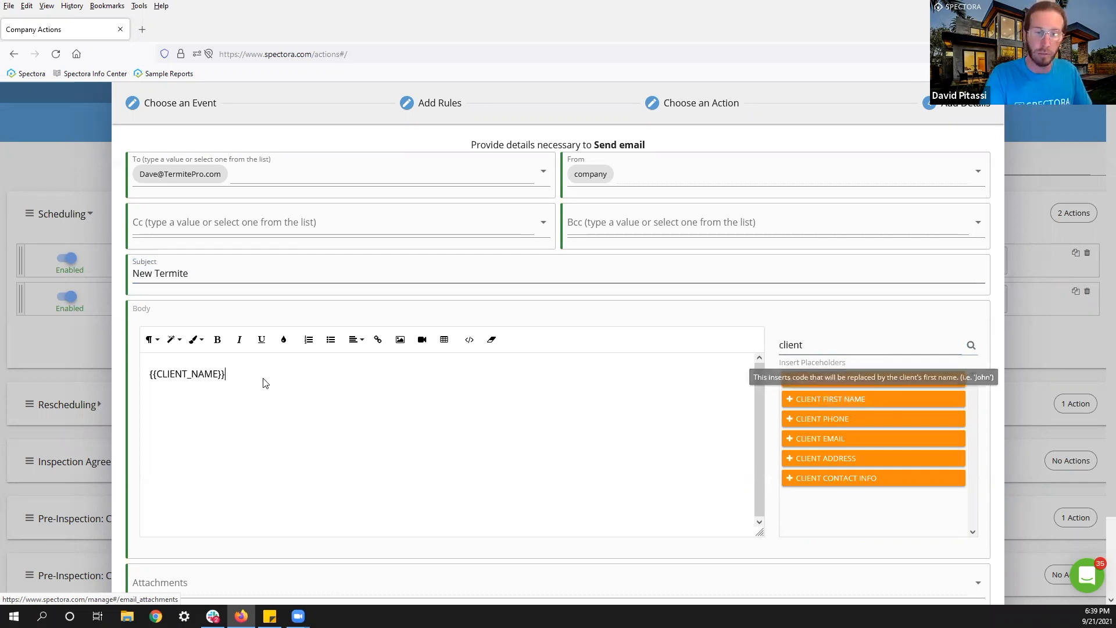
left_click_drag(809, 344, 736, 343)
type("addr")
left_click(178, 390)
left_click(814, 379)
left_click_drag(805, 346, 750, 345)
type("Date")
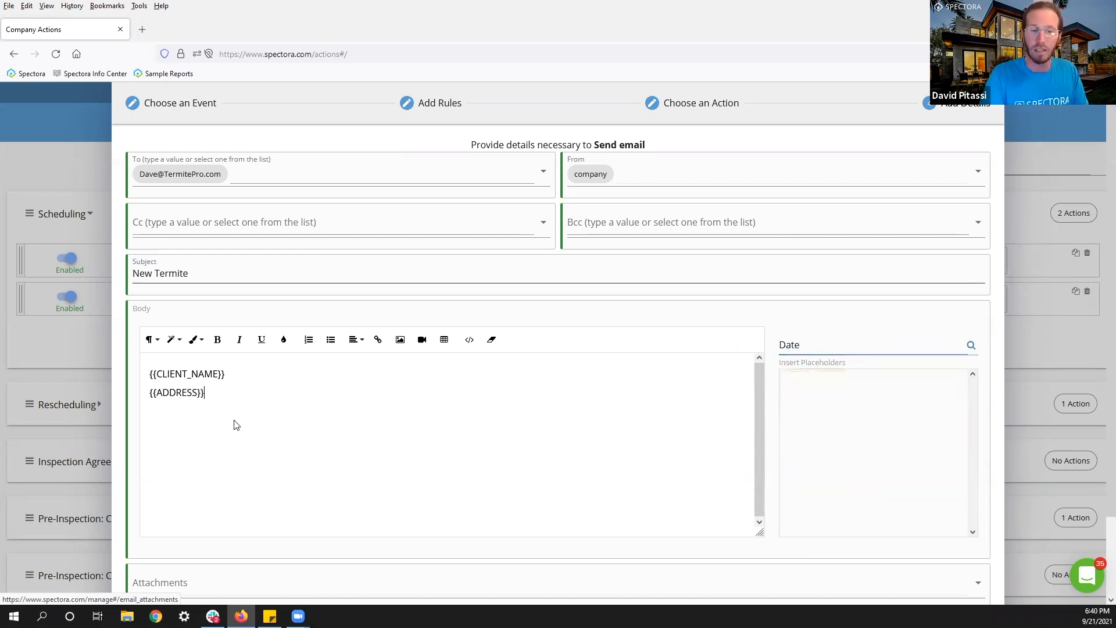
key("Return")
left_click_drag(945, 344, 757, 358)
type("date")
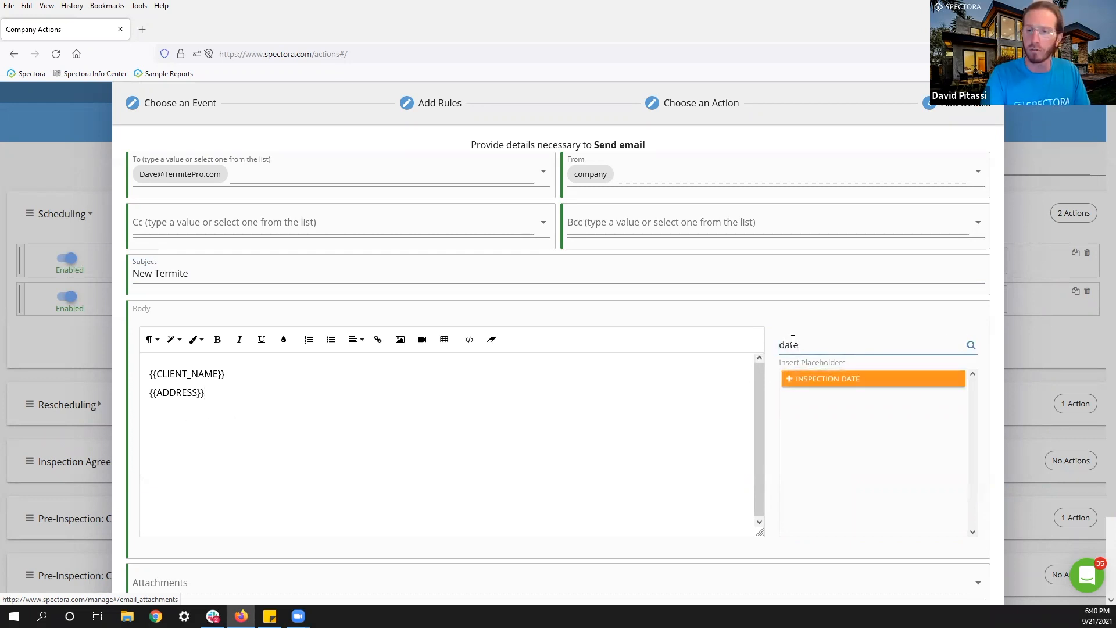
left_click(823, 381)
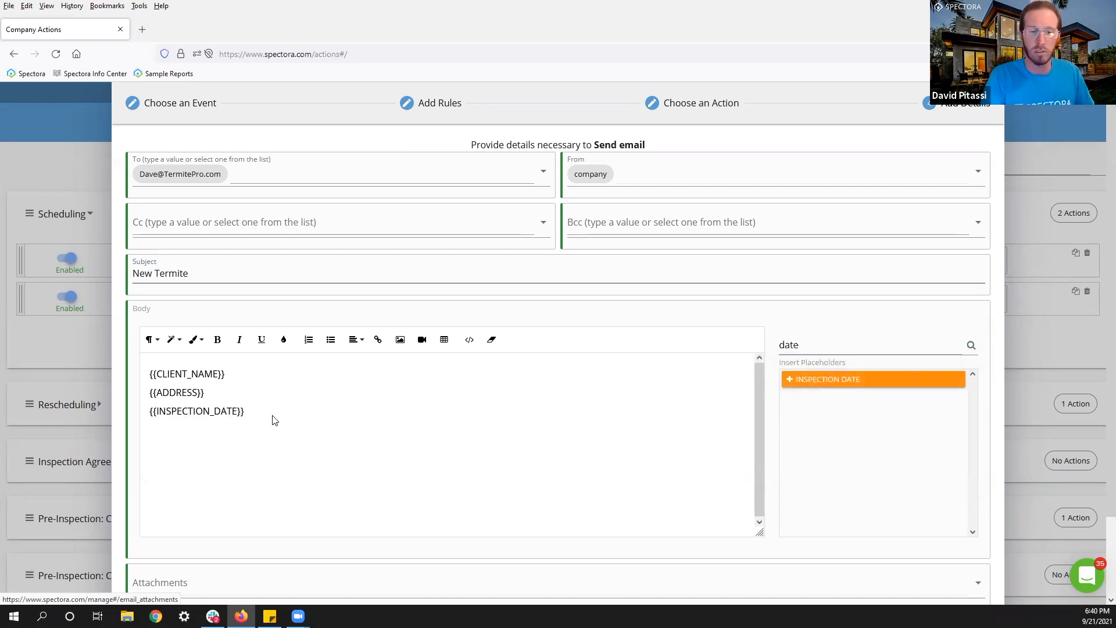
scroll(401, 382, "down", 3)
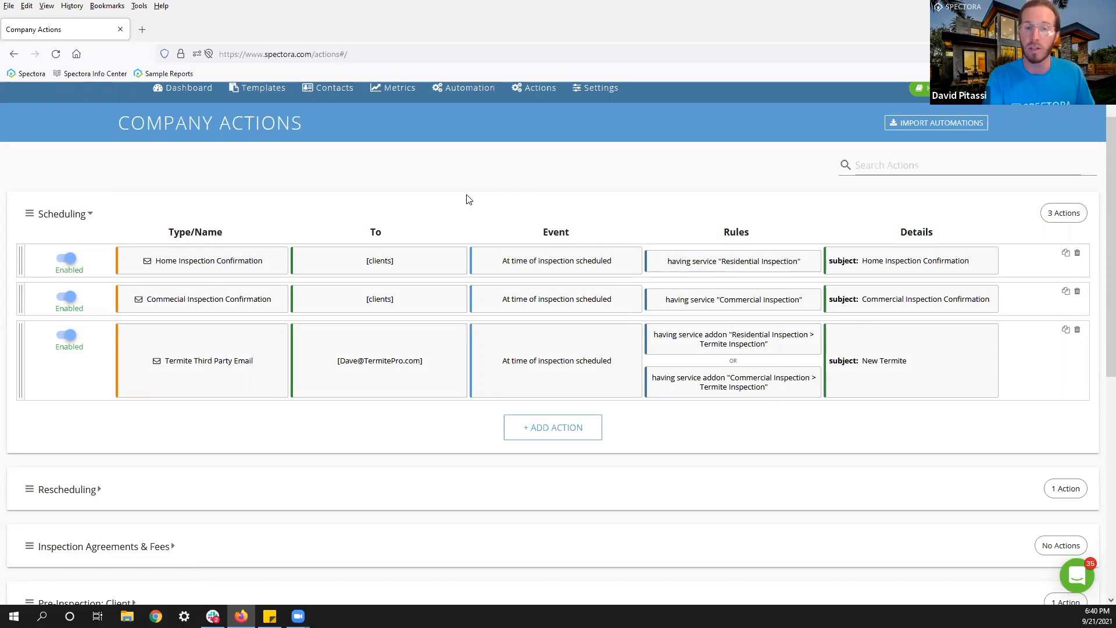
Go to the Contacts page listing the agents.
scroll(469, 196, "up", 2)
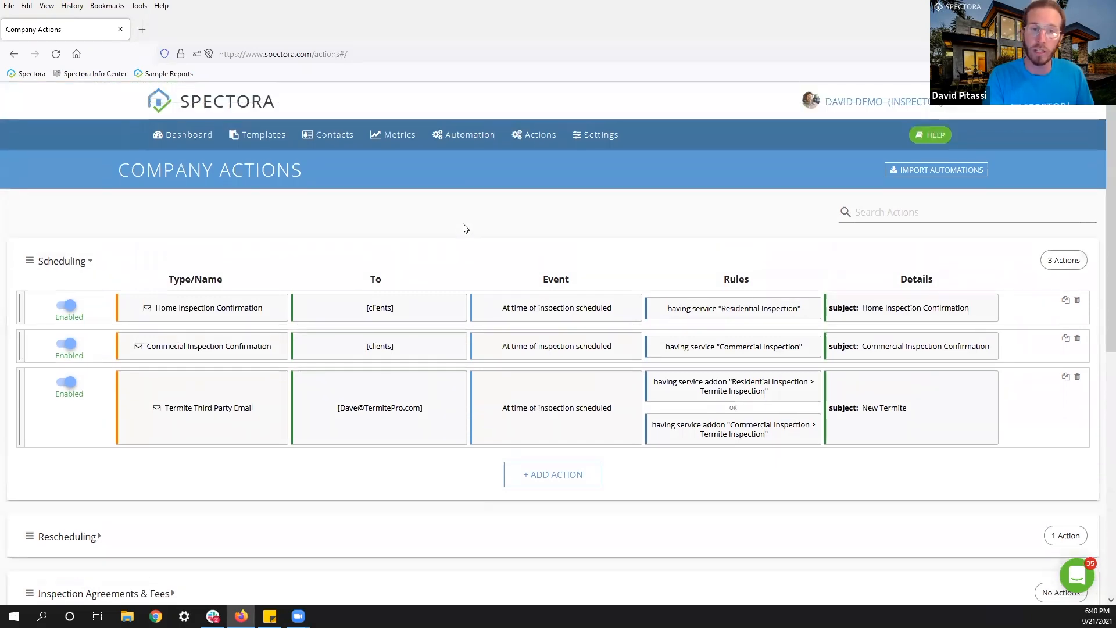
left_click(329, 139)
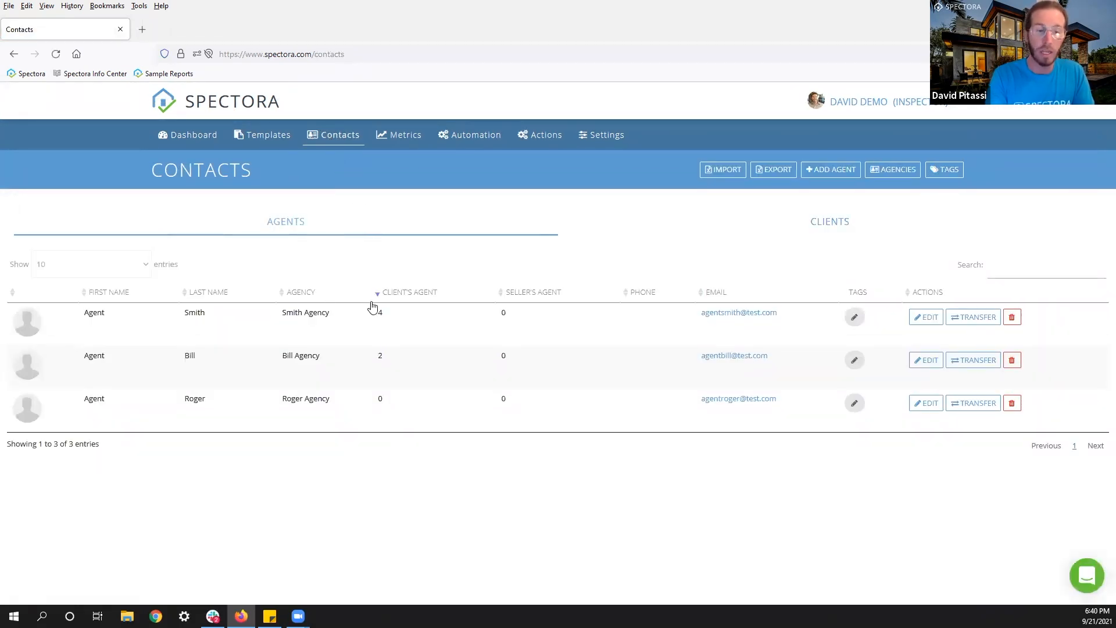
Tag the first agent as VIP, save, and return to Company Actions.
double_click(195, 313)
double_click(380, 313)
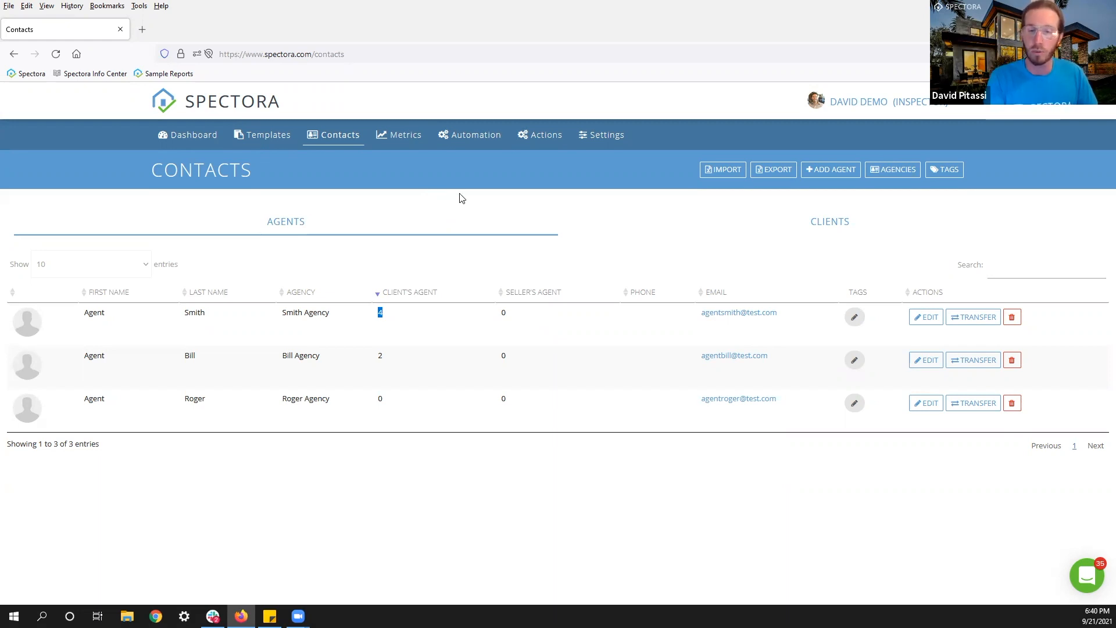
left_click(862, 298)
double_click(859, 292)
left_click(860, 291)
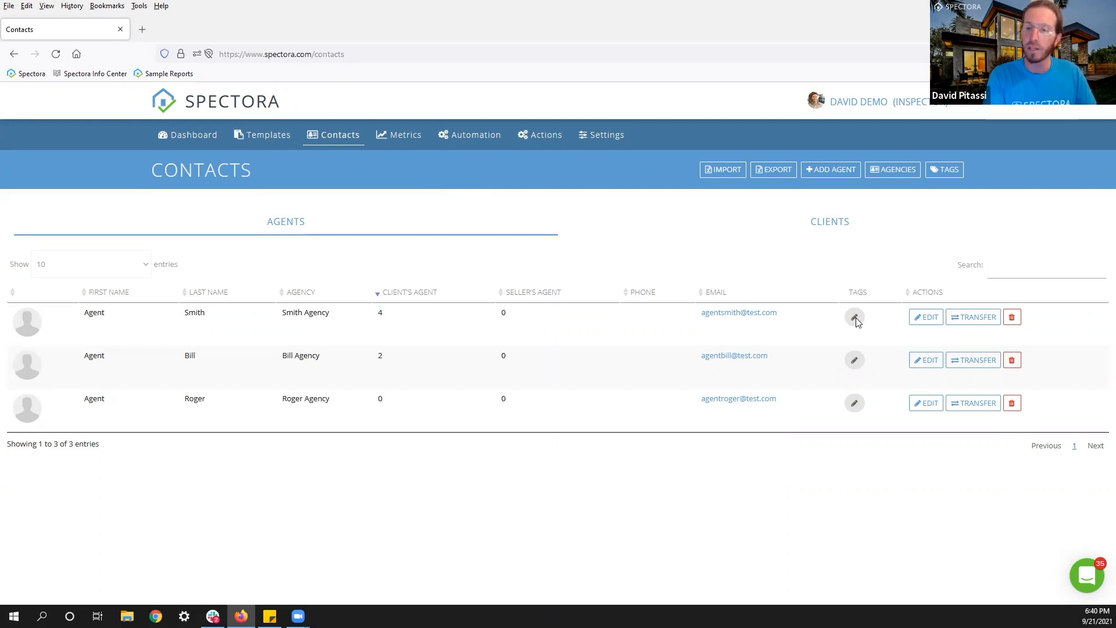
left_click(855, 318)
left_click(436, 210)
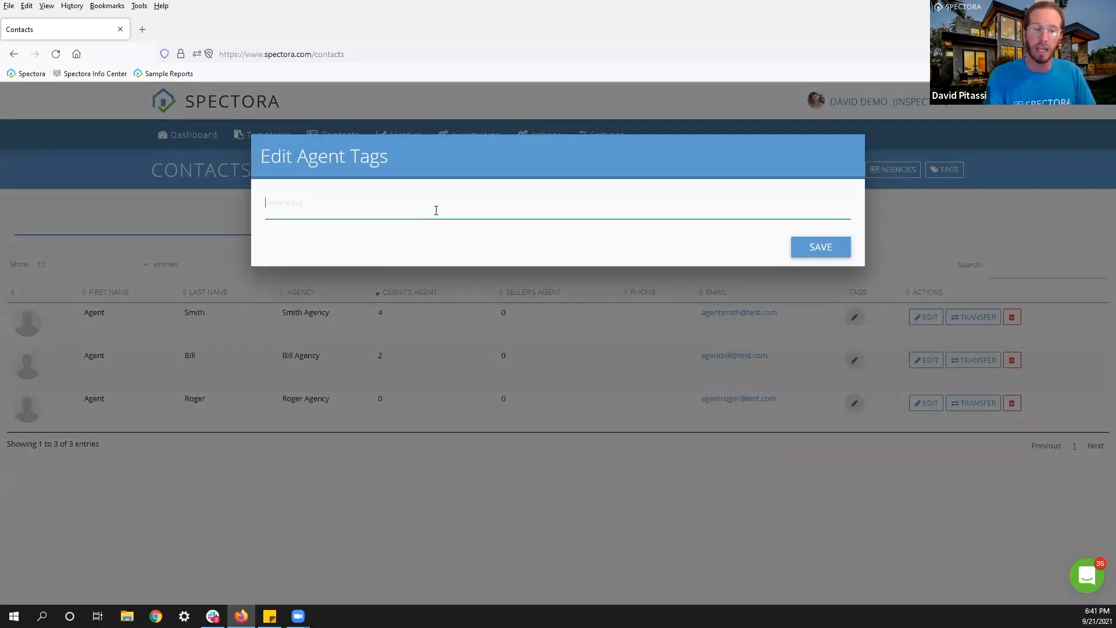
type("VIP")
key("Return")
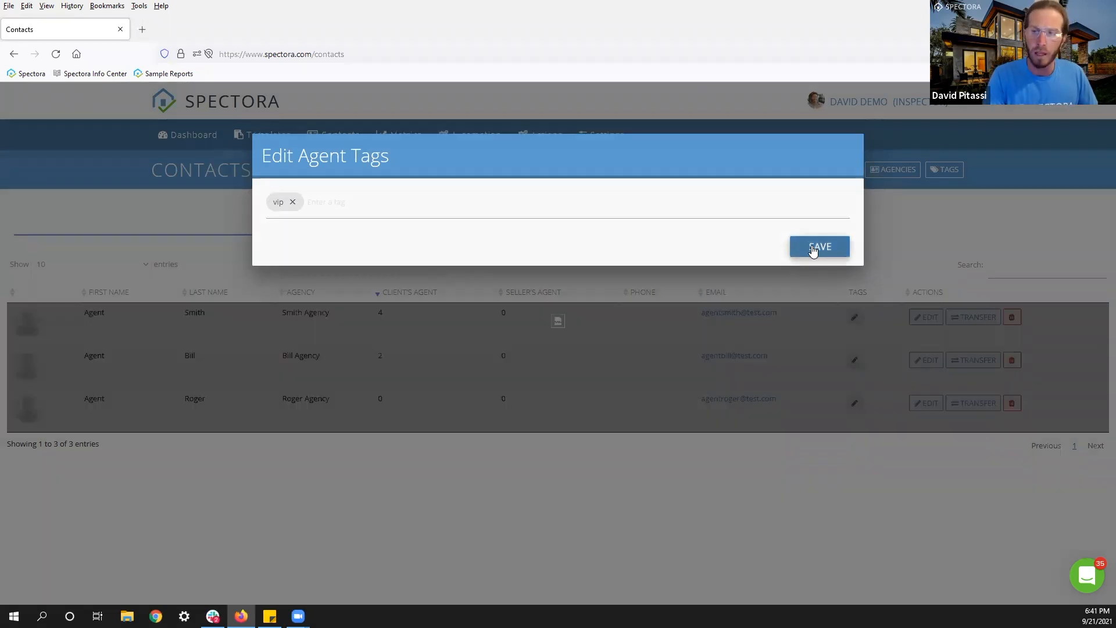
left_click(817, 247)
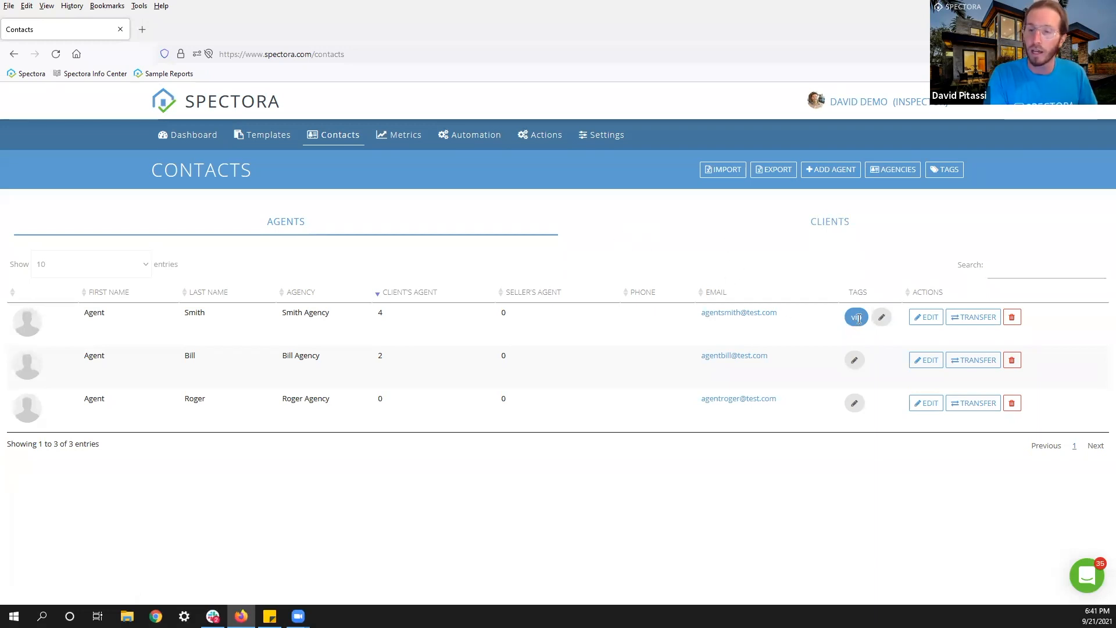
left_click(546, 136)
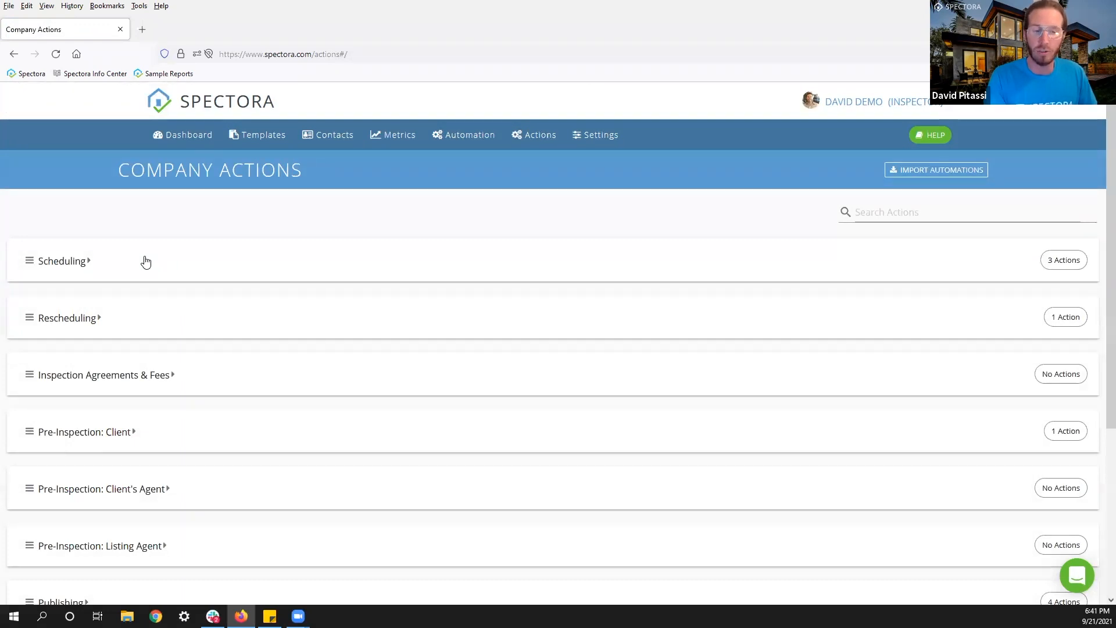
Expand Post-Inspection: Client's Agent and open the 7-day Following Up email's rules.
scroll(146, 259, "down", 2)
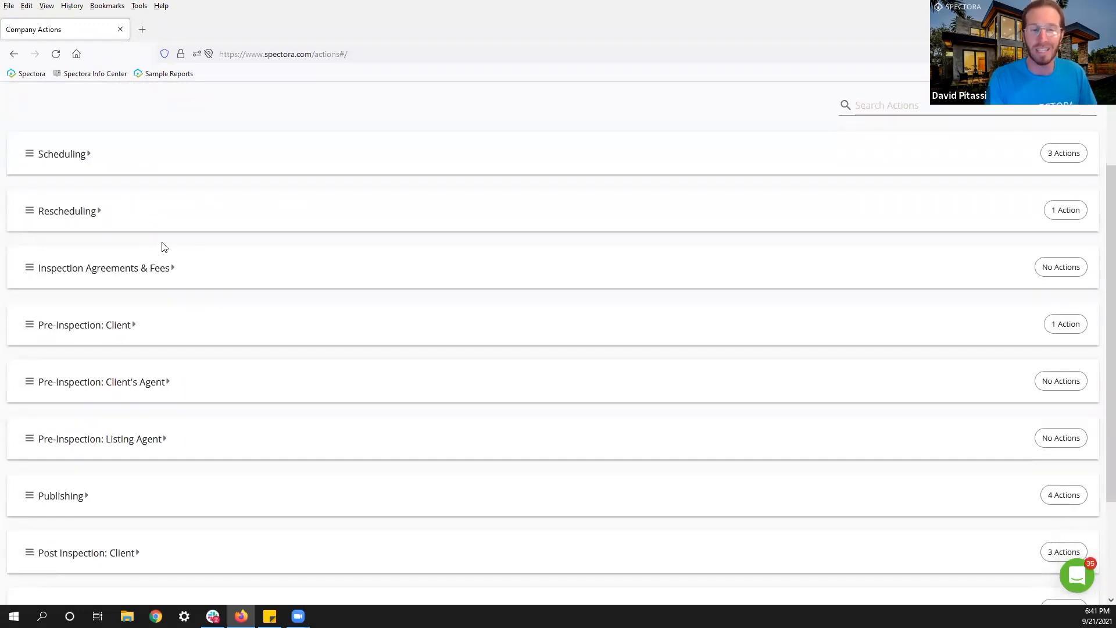
scroll(163, 246, "down", 2)
scroll(163, 246, "down", 1)
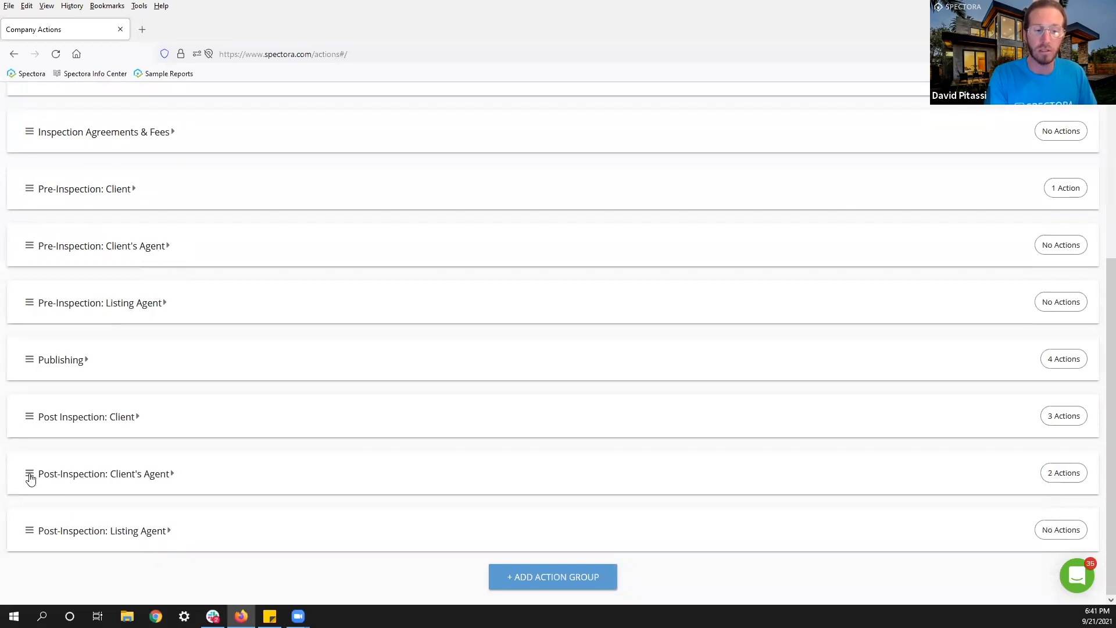
left_click(66, 482)
scroll(181, 456, "down", 3)
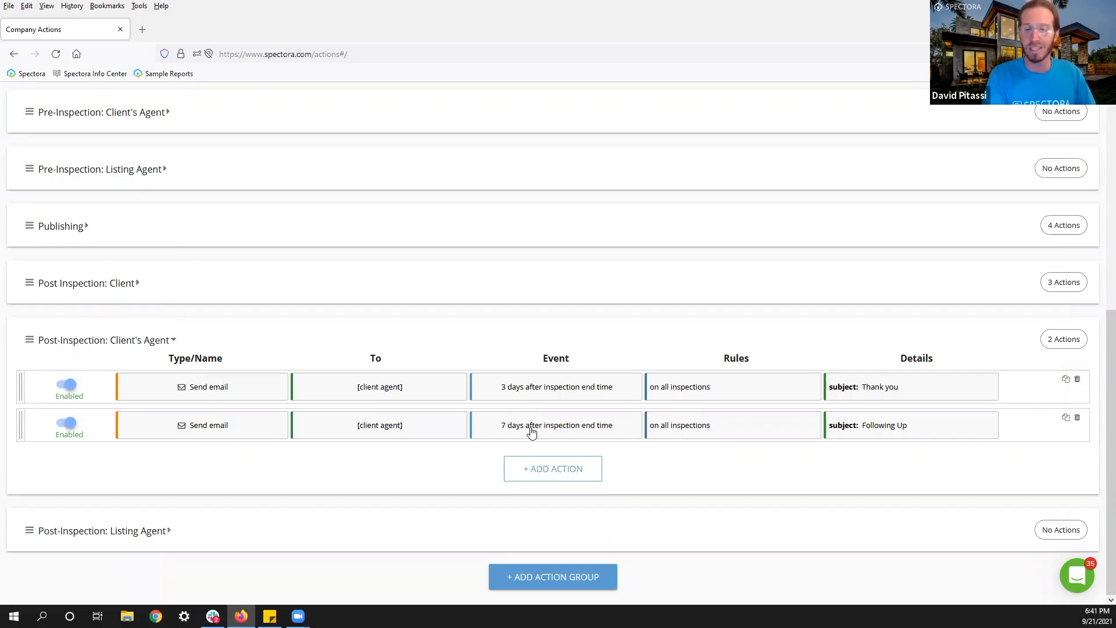
left_click(710, 429)
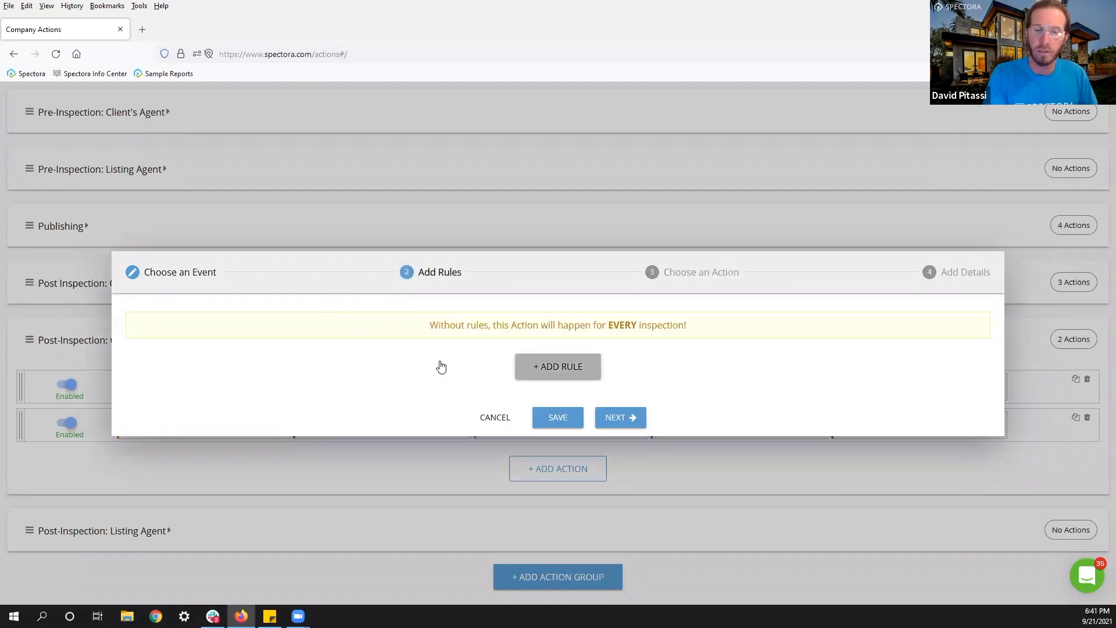
Save a rule Does not have Client agent tag vip, then collapse the group.
left_click(217, 312)
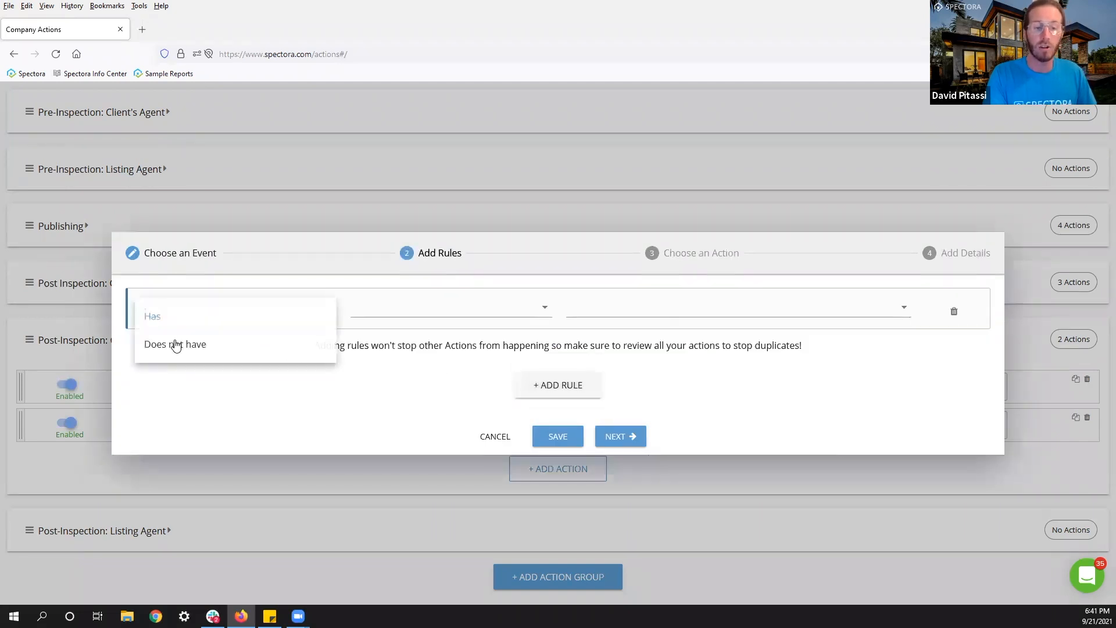
left_click(175, 345)
left_click(393, 309)
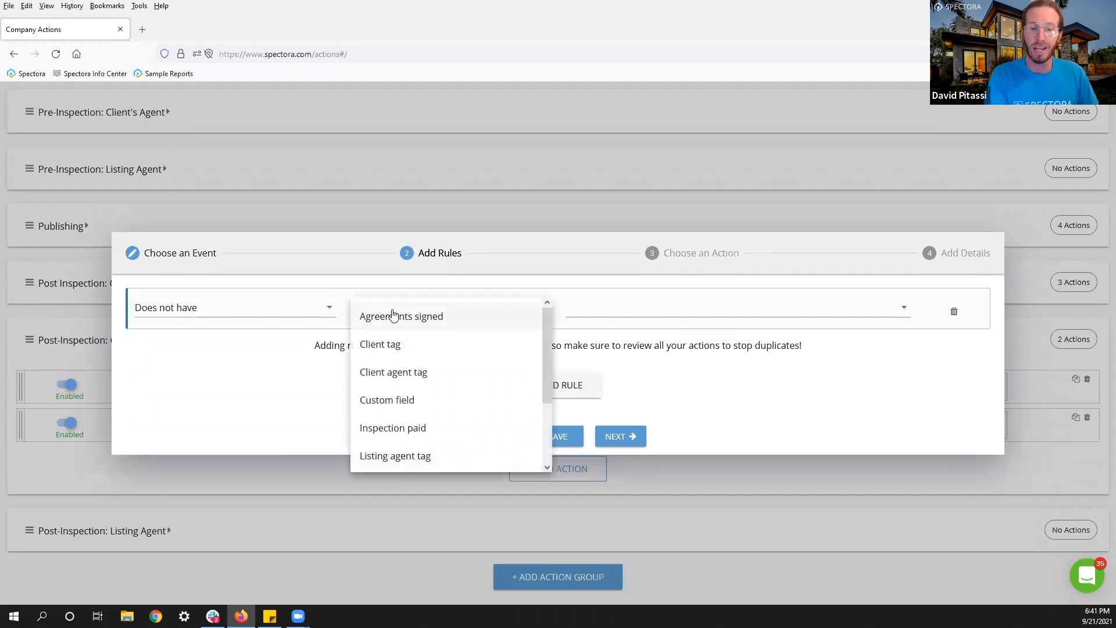
left_click(394, 372)
left_click(641, 309)
left_click(578, 317)
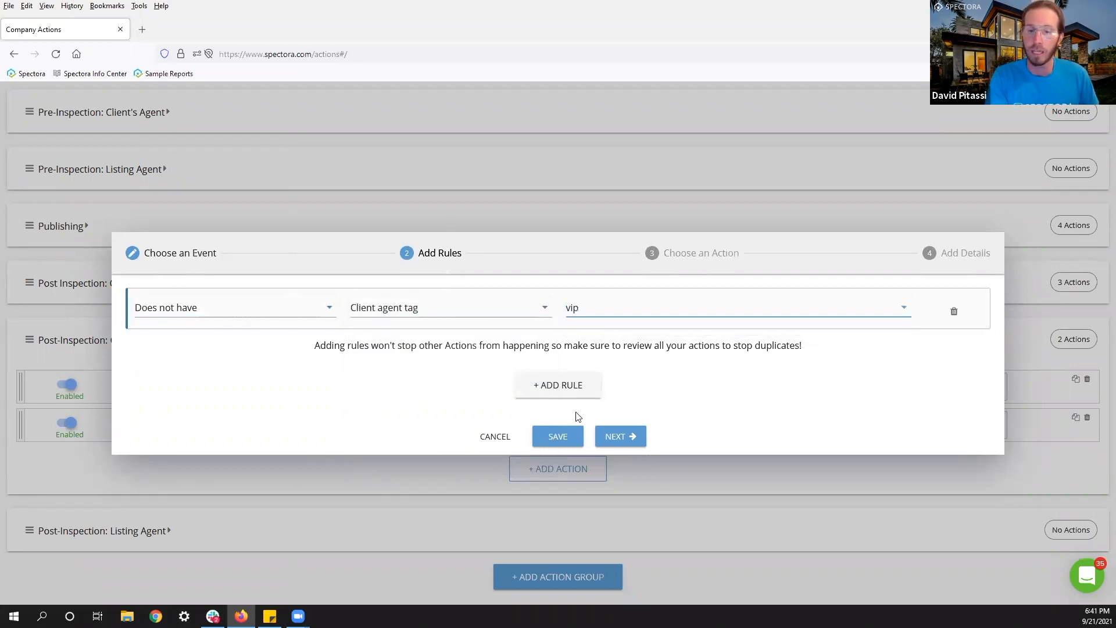
left_click(562, 438)
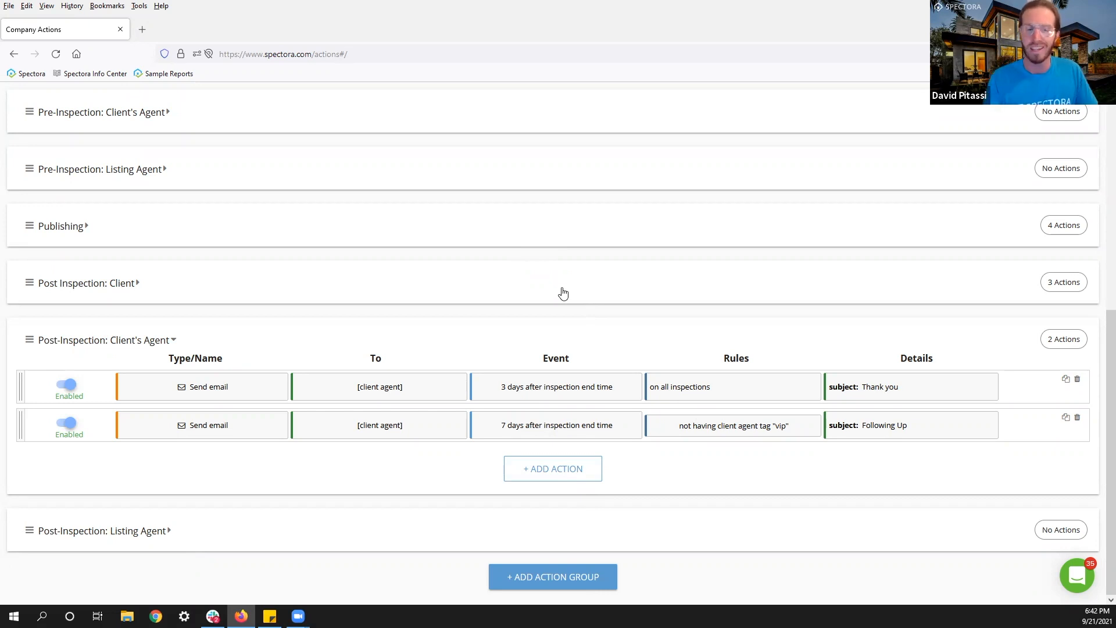
left_click(28, 341)
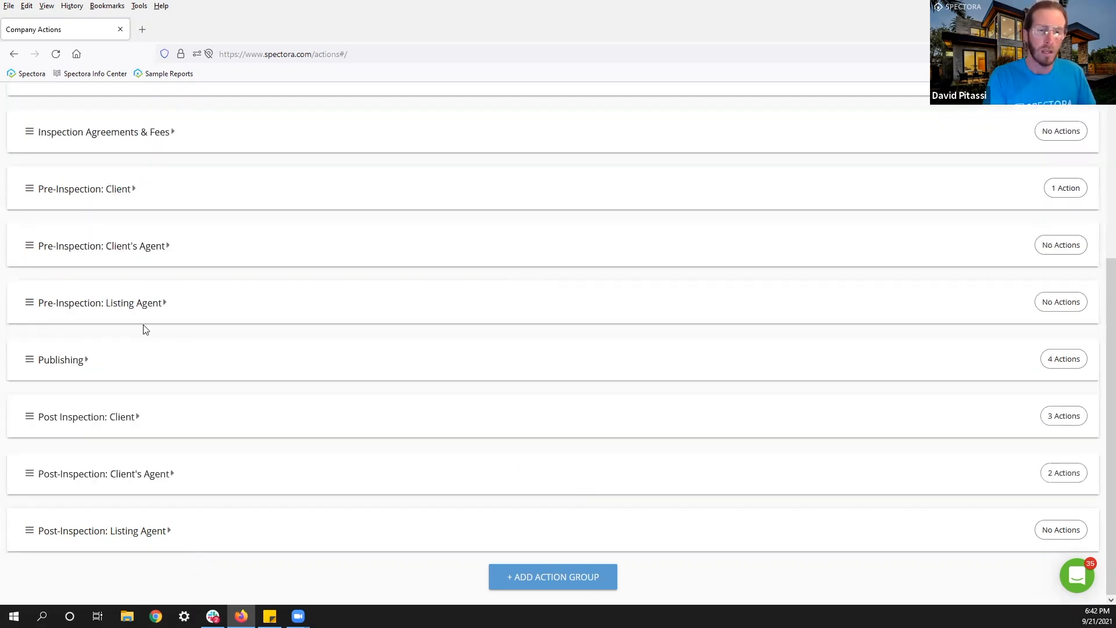
scroll(173, 331, "up", 4)
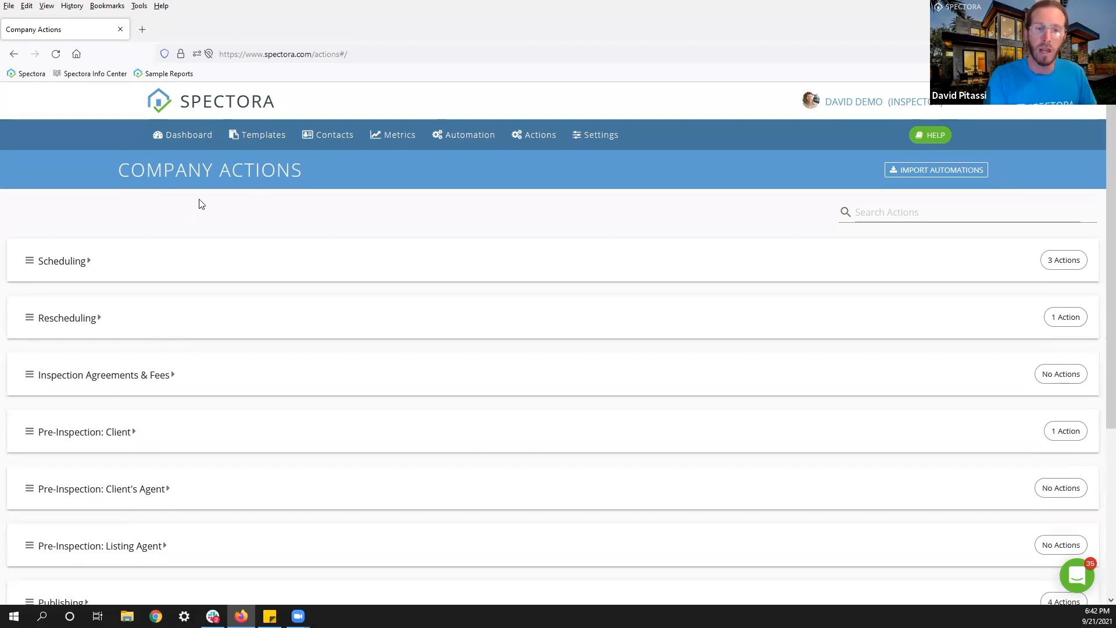
In Settings, expand Scheduling Options and start adding a custom scheduling field.
left_click(597, 137)
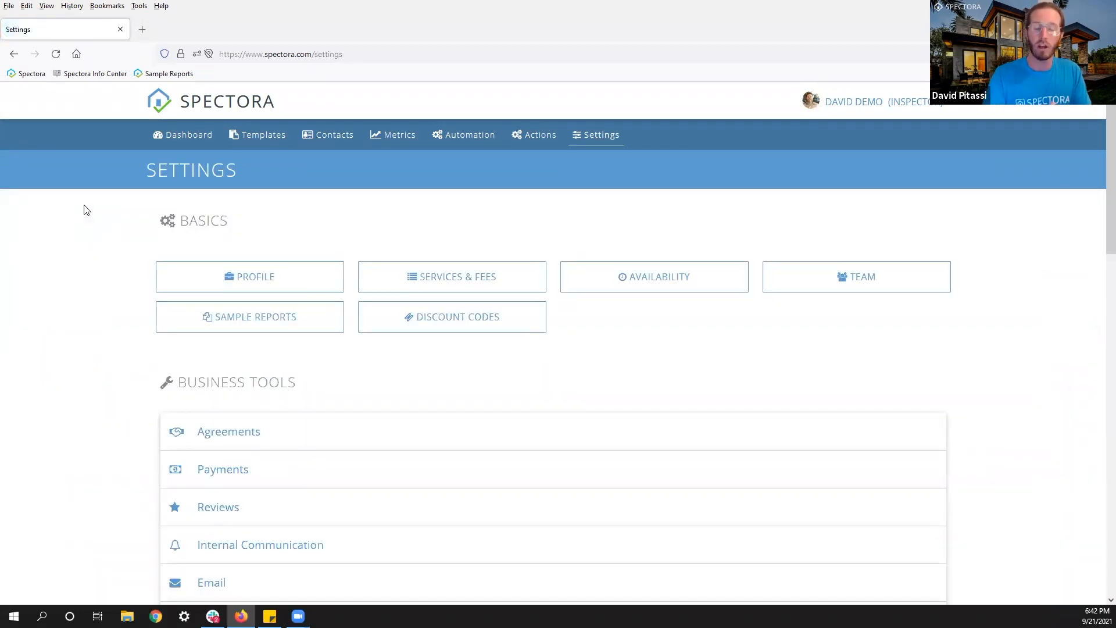
scroll(85, 231, "down", 5)
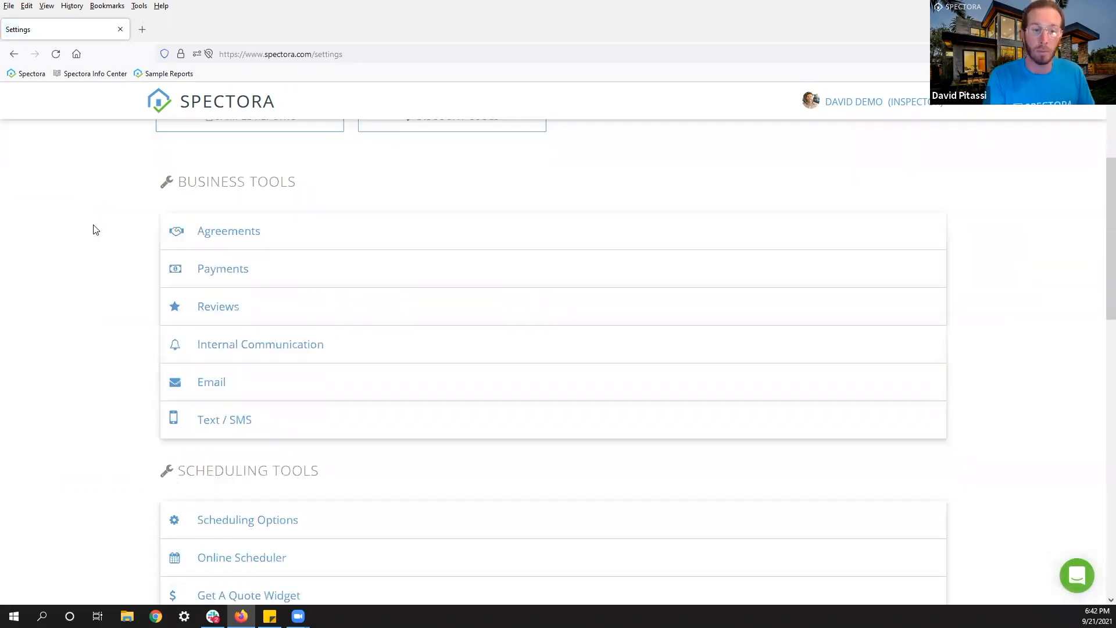
scroll(99, 228, "up", 5)
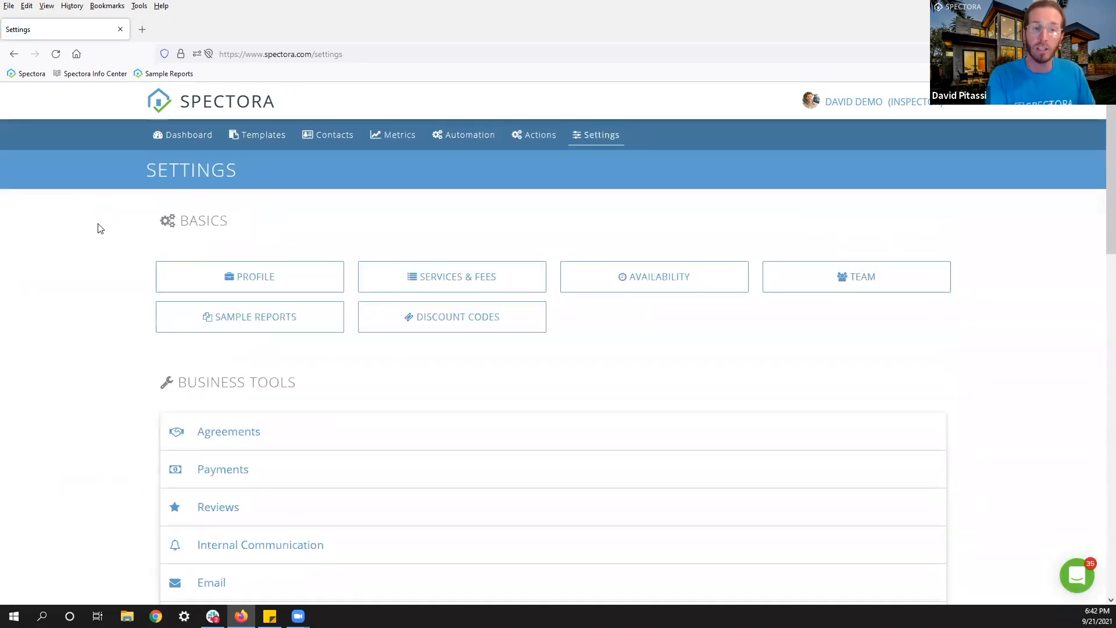
scroll(99, 229, "down", 8)
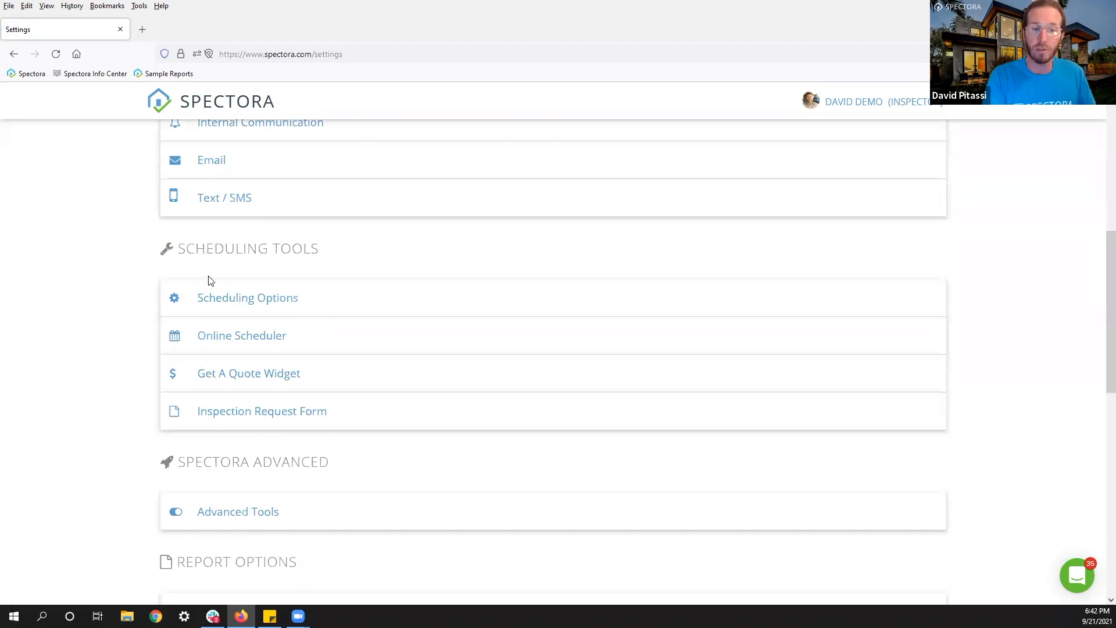
left_click(242, 299)
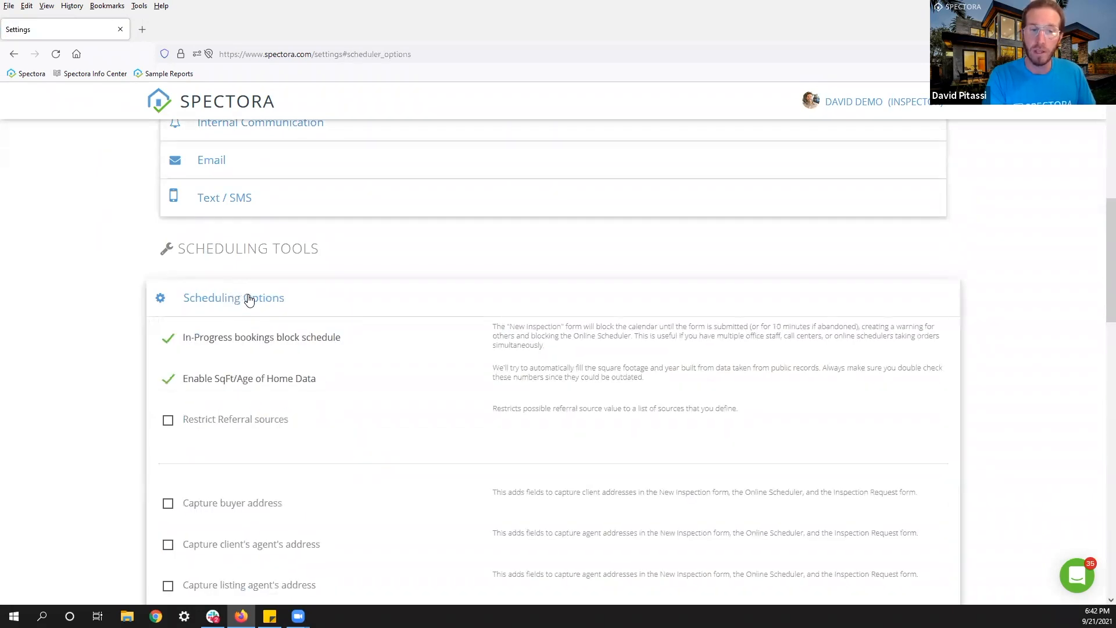
scroll(252, 299, "down", 3)
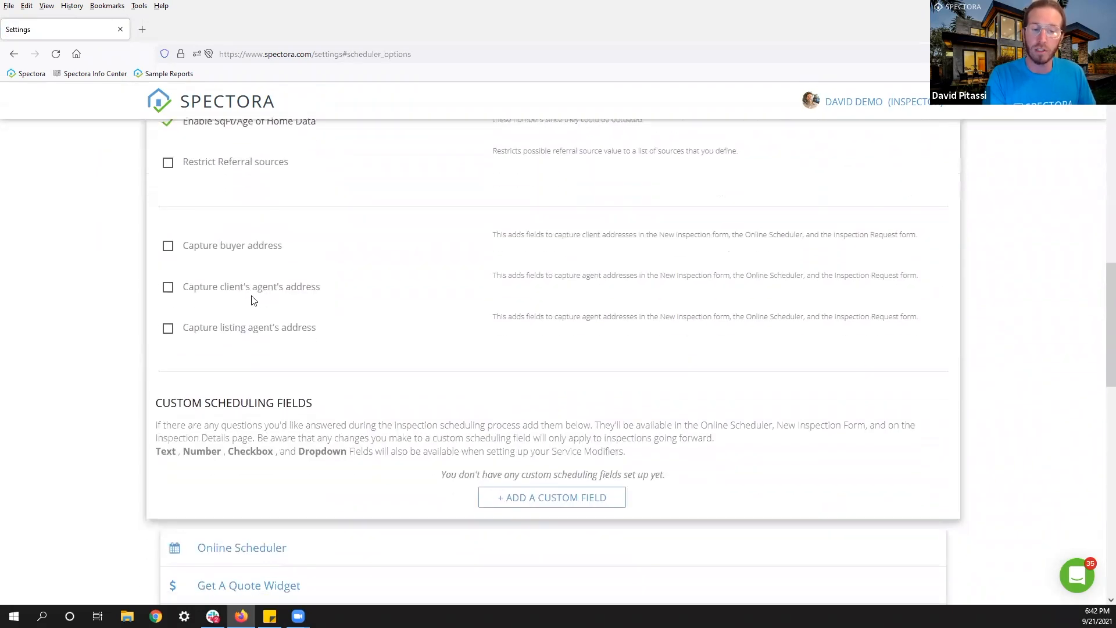
left_click_drag(313, 353, 152, 355)
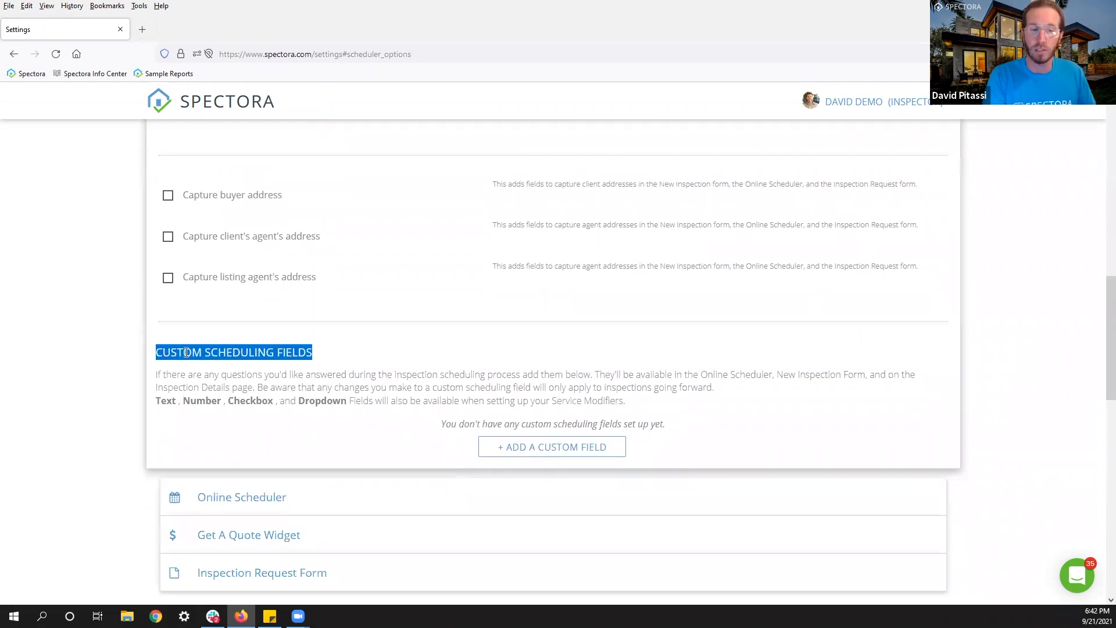
left_click(359, 363)
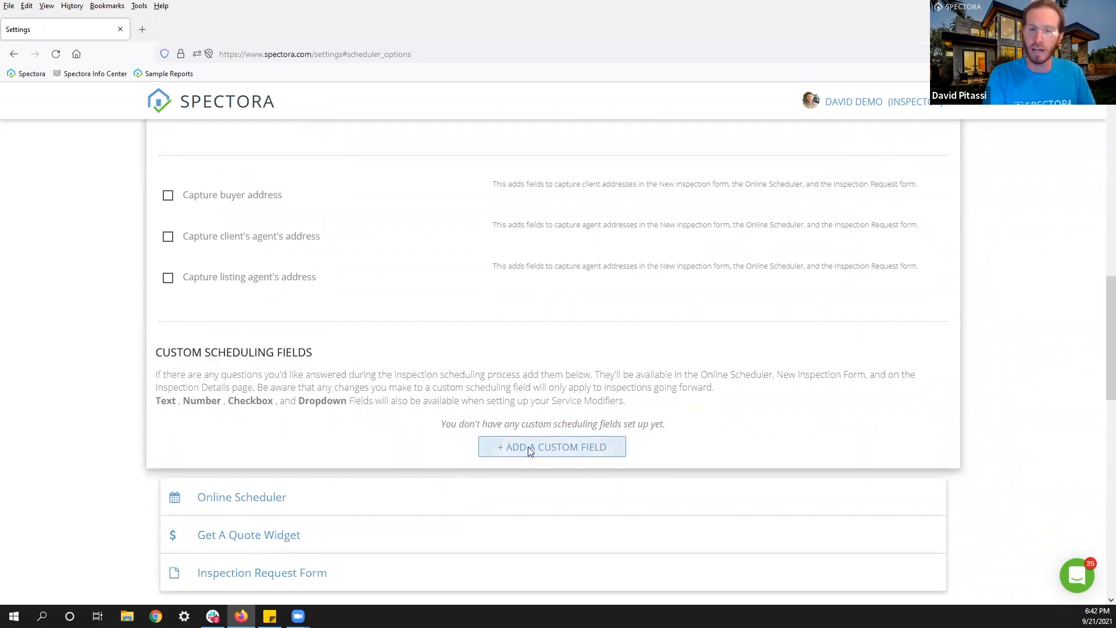
left_click(528, 447)
Add and save a custom field 'Will the client be attending?' with Field Type Dropdown.
left_click(344, 221)
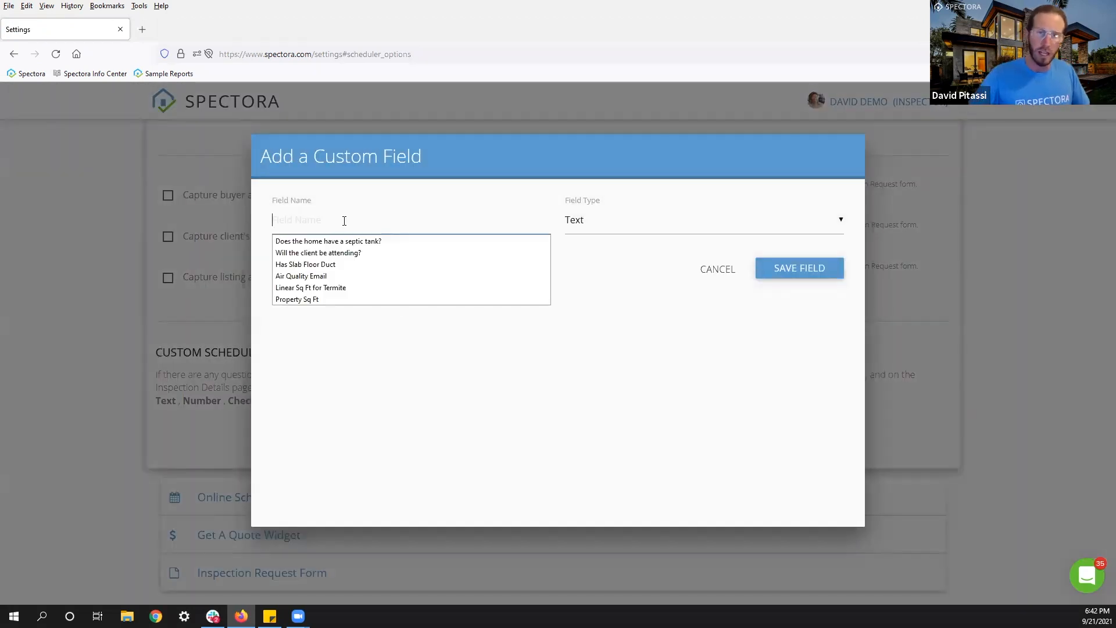
type("Will")
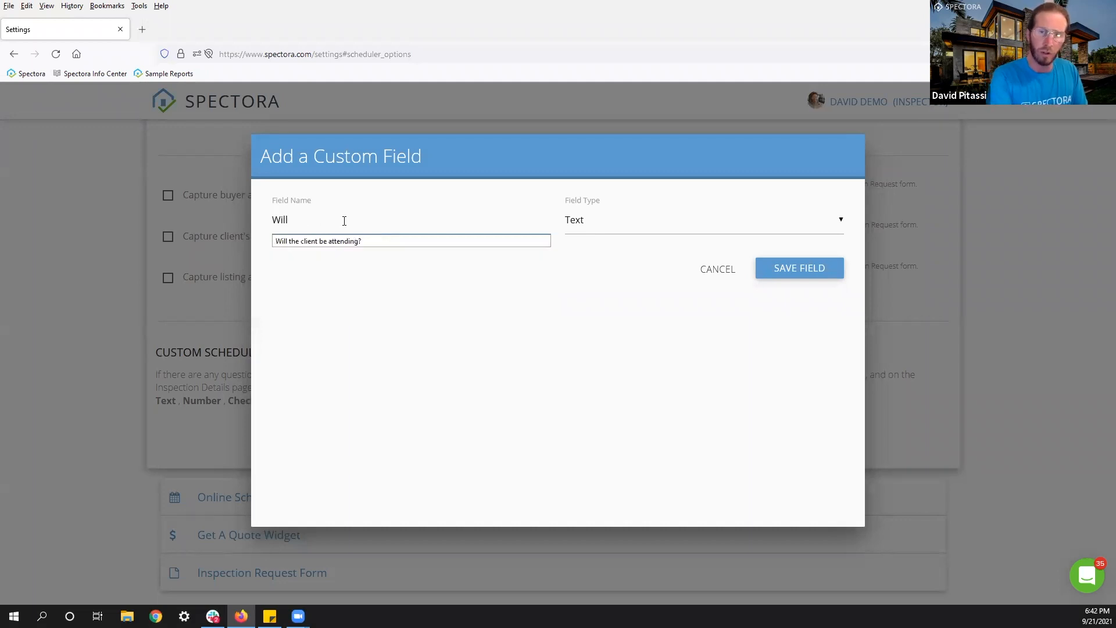
left_click(338, 242)
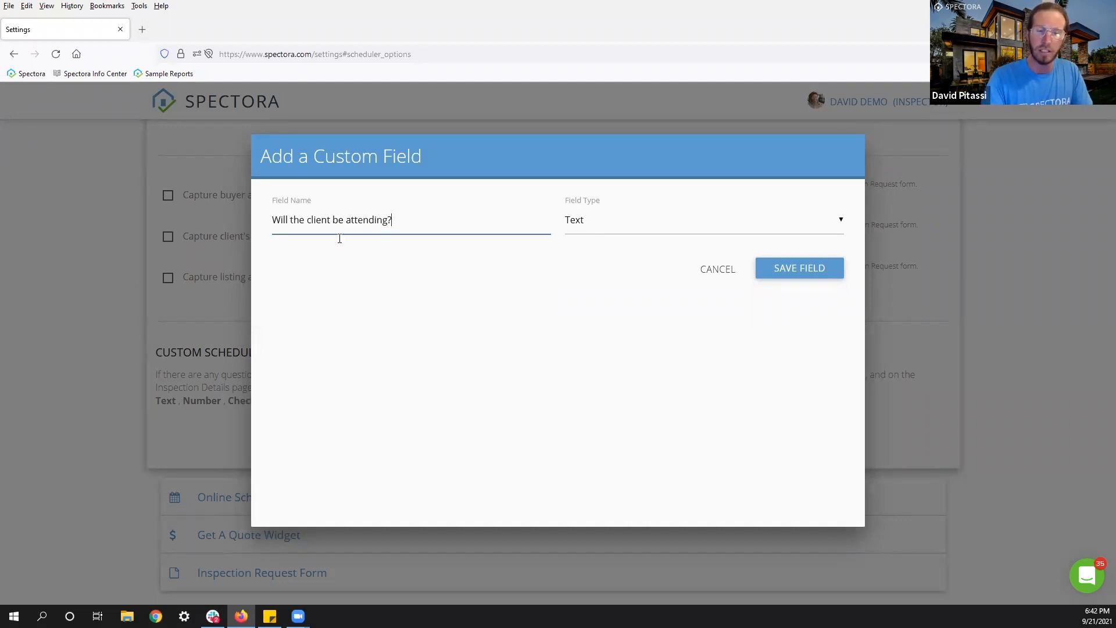
left_click(599, 225)
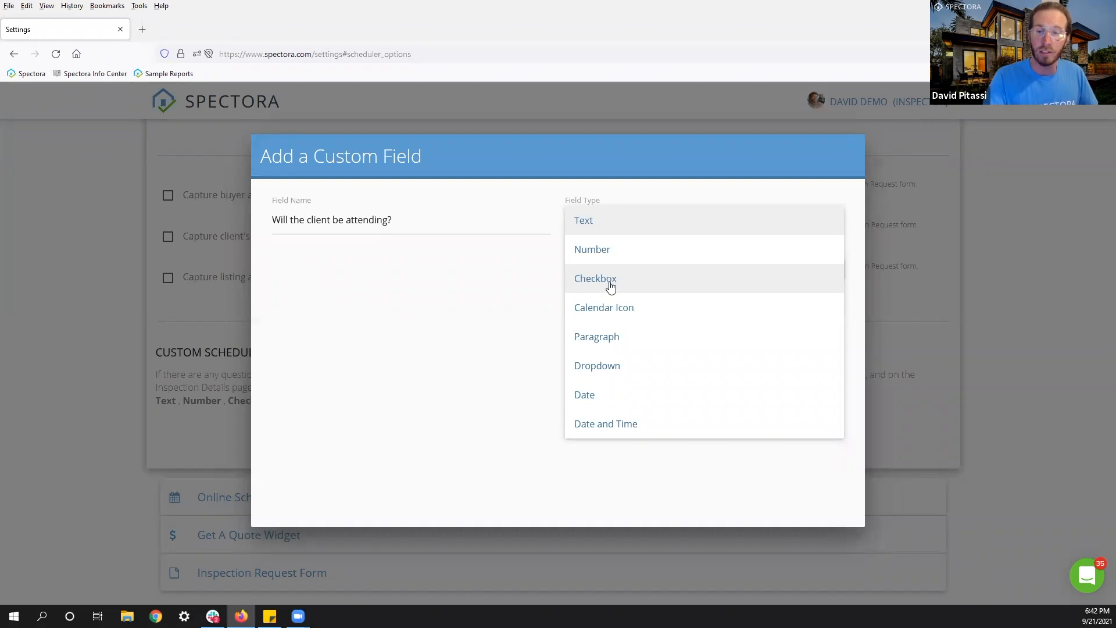
left_click(609, 372)
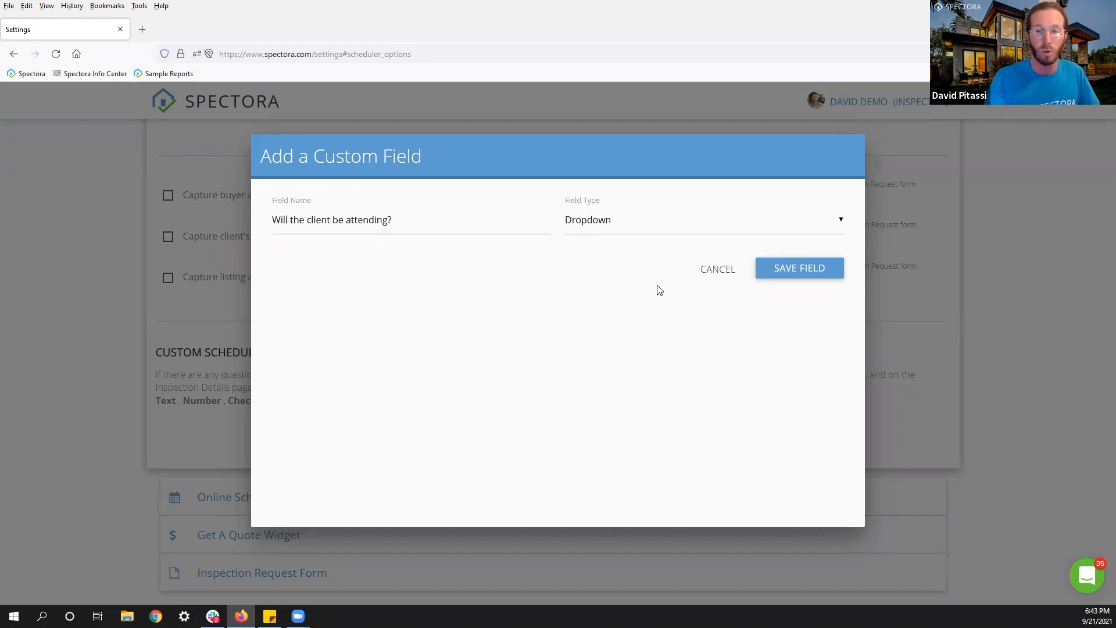
left_click(782, 269)
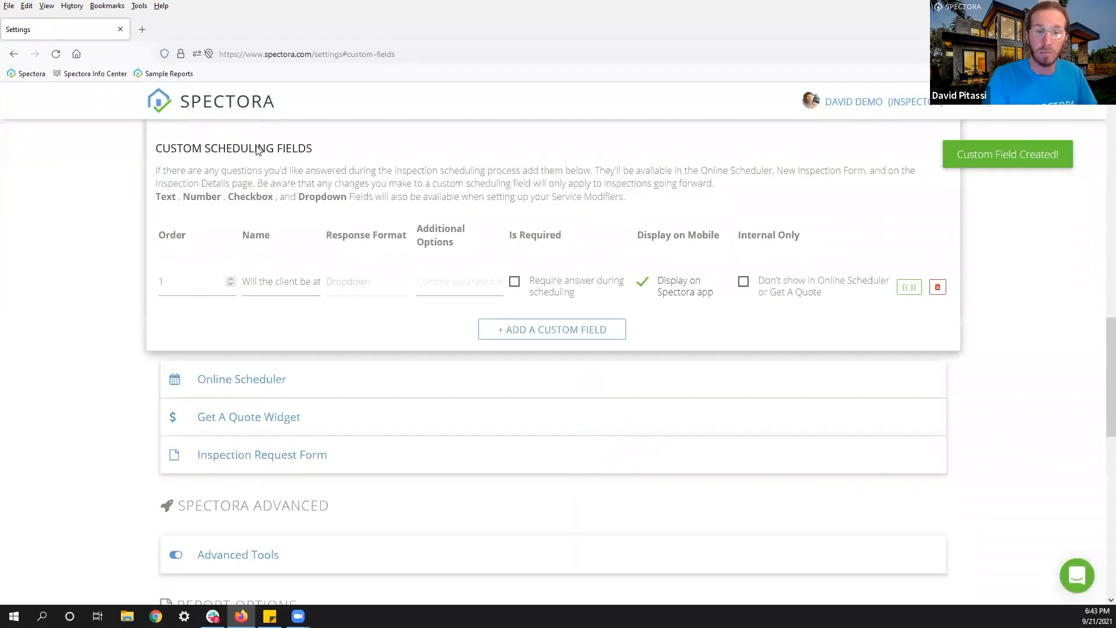
Enter answer choices 'Yes, No' and tick 'Require answer during scheduling'.
left_click(441, 290)
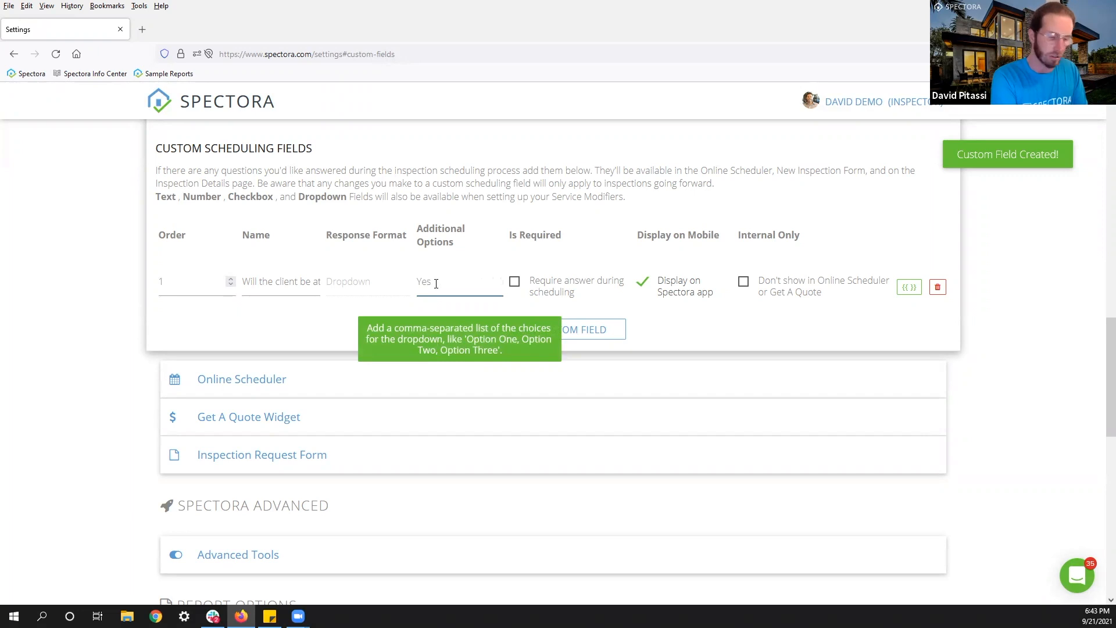
left_click(515, 283)
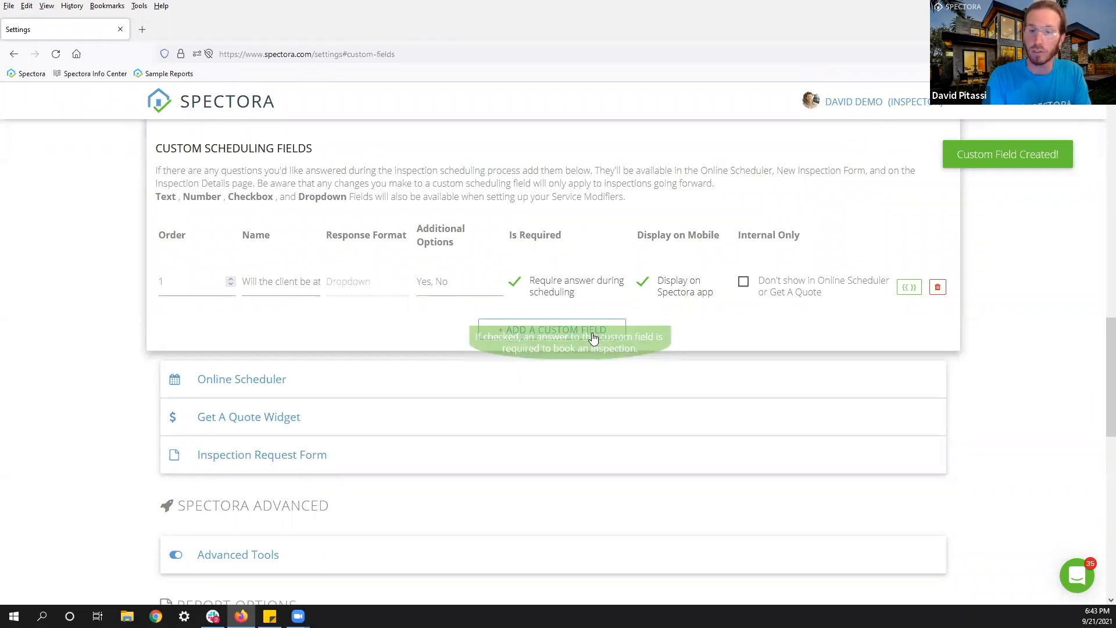
Open Company Actions and expand the Publishing group to show its four actions.
scroll(122, 287, "up", 15)
scroll(442, 218, "up", 1)
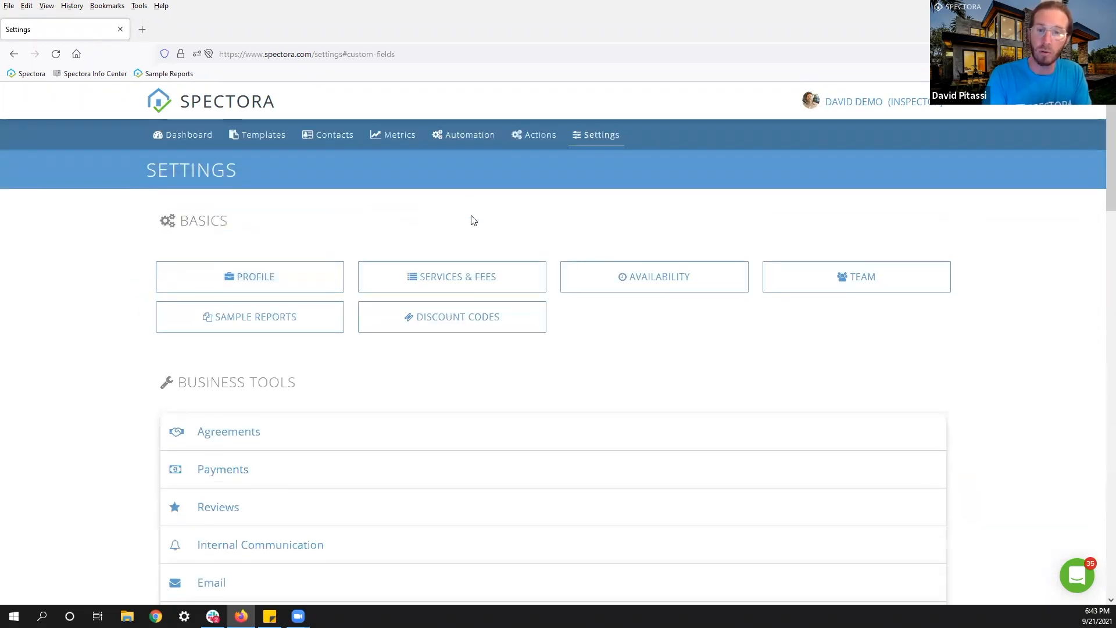
left_click(536, 135)
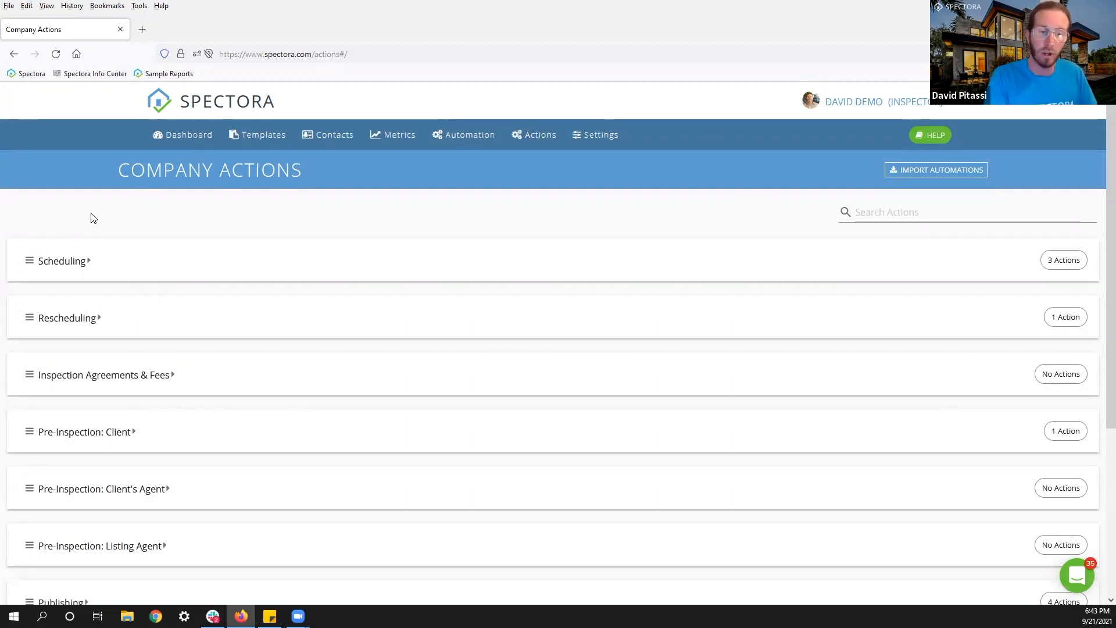
scroll(93, 218, "down", 5)
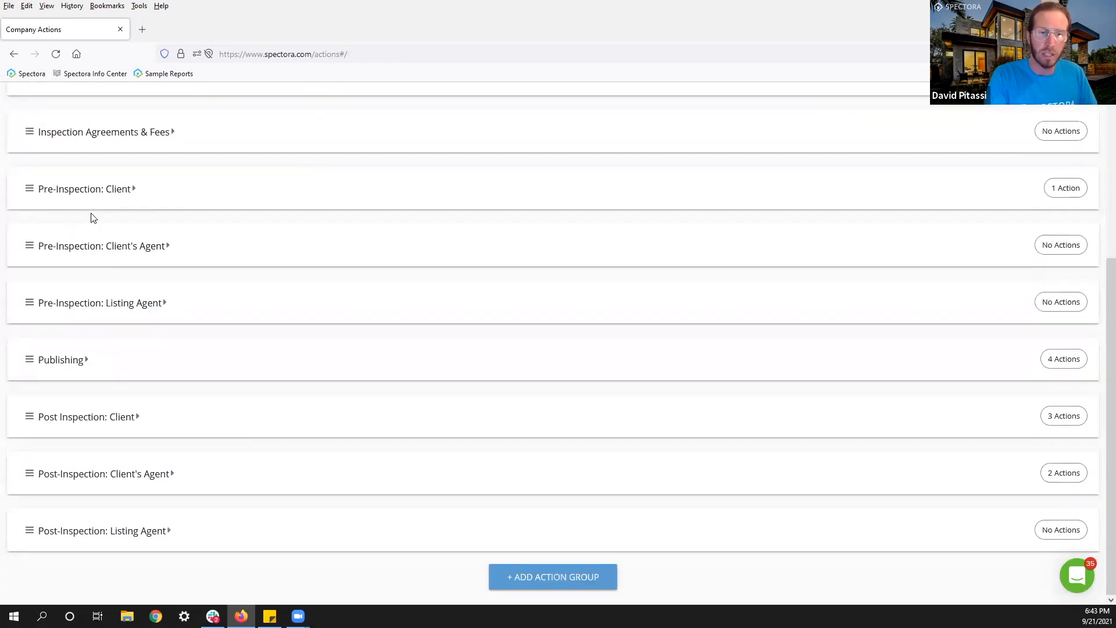
left_click(32, 362)
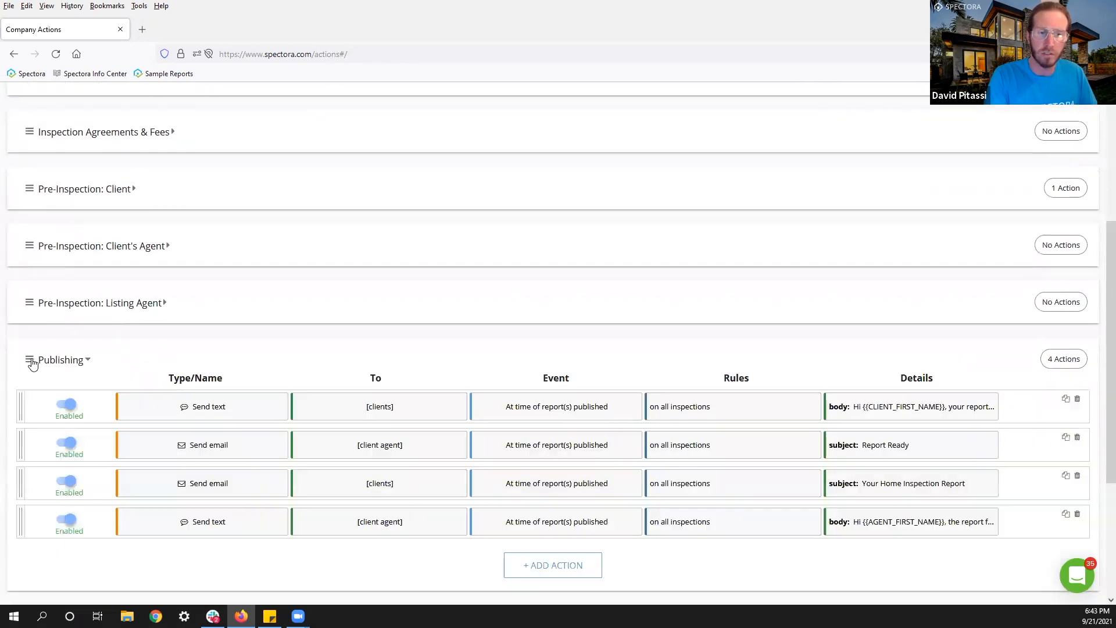
scroll(244, 356, "down", 3)
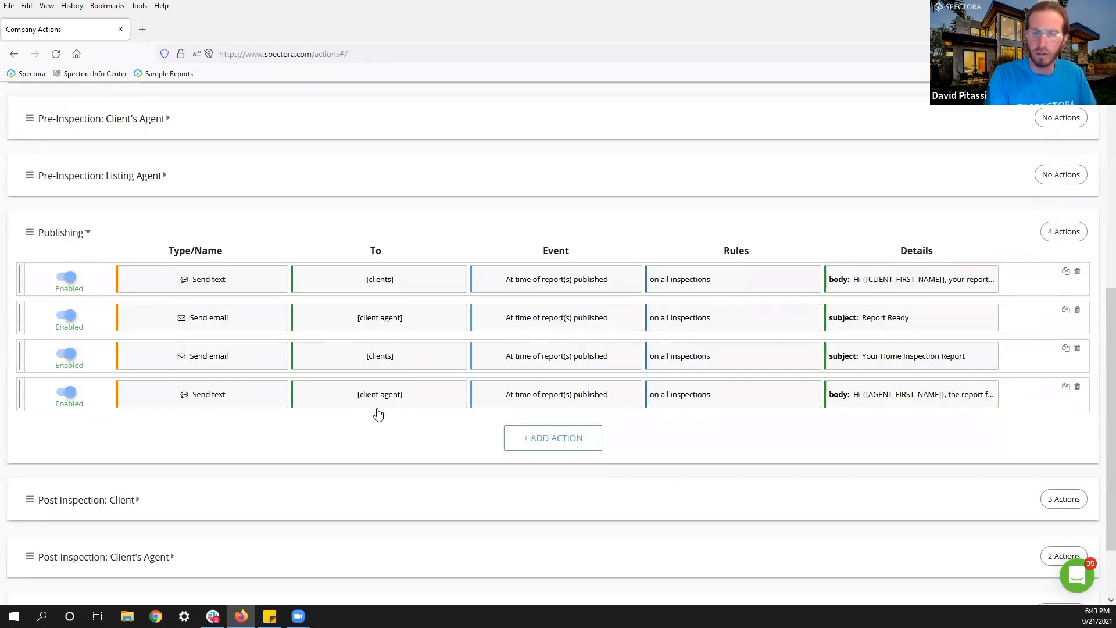
scroll(376, 412, "down", 1)
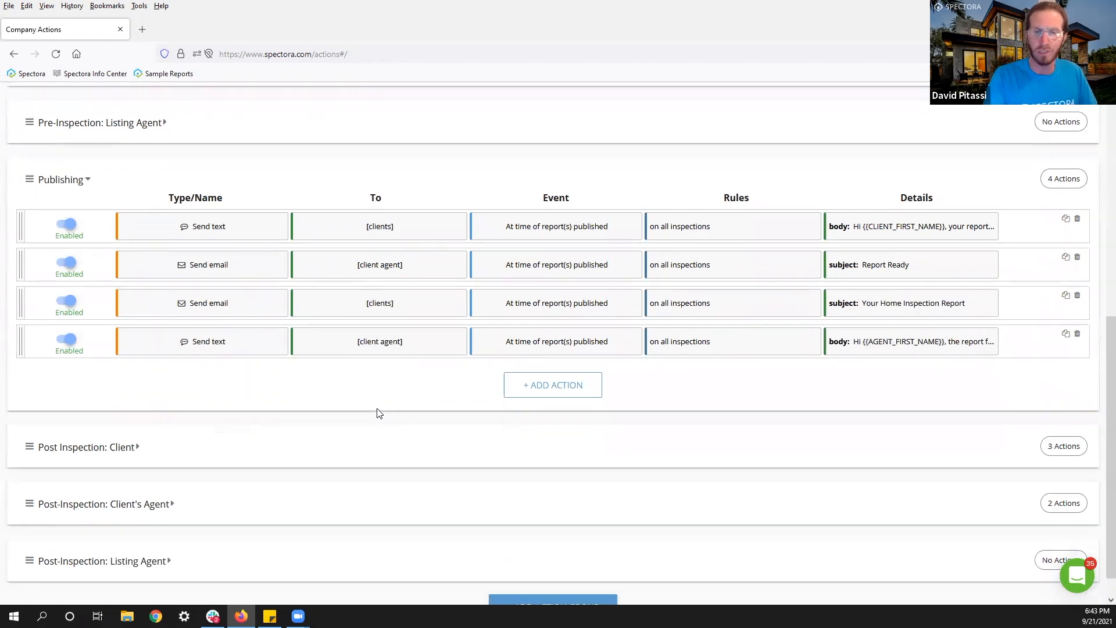
Add a Publishing action triggered 10 minutes after Report(s) Published.
left_click(549, 392)
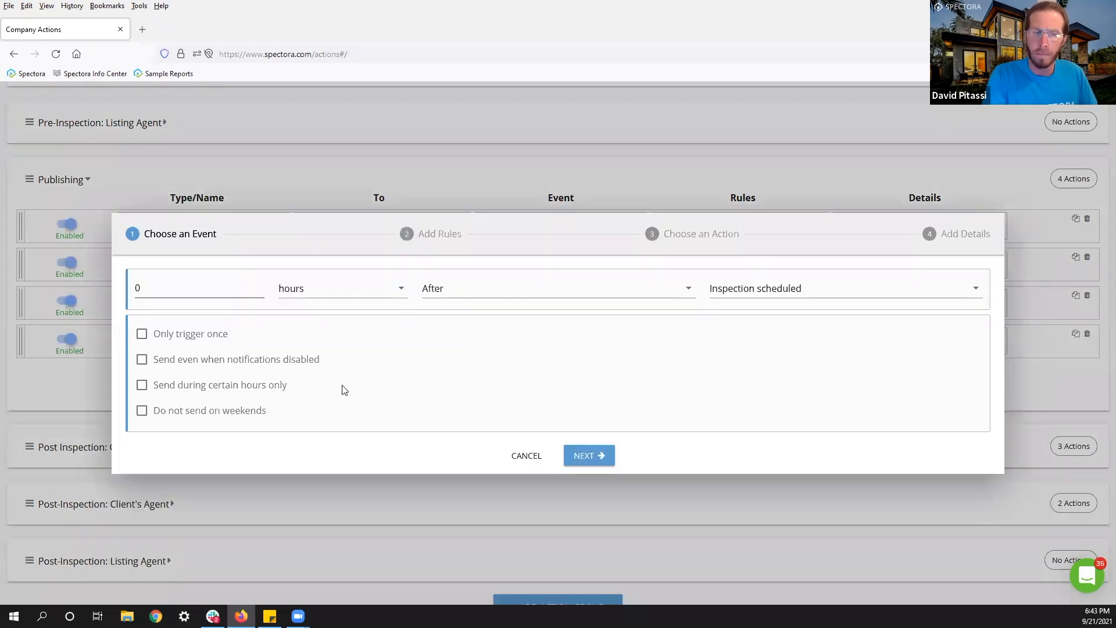
left_click(753, 296)
scroll(763, 351, "down", 6)
scroll(770, 372, "down", 3)
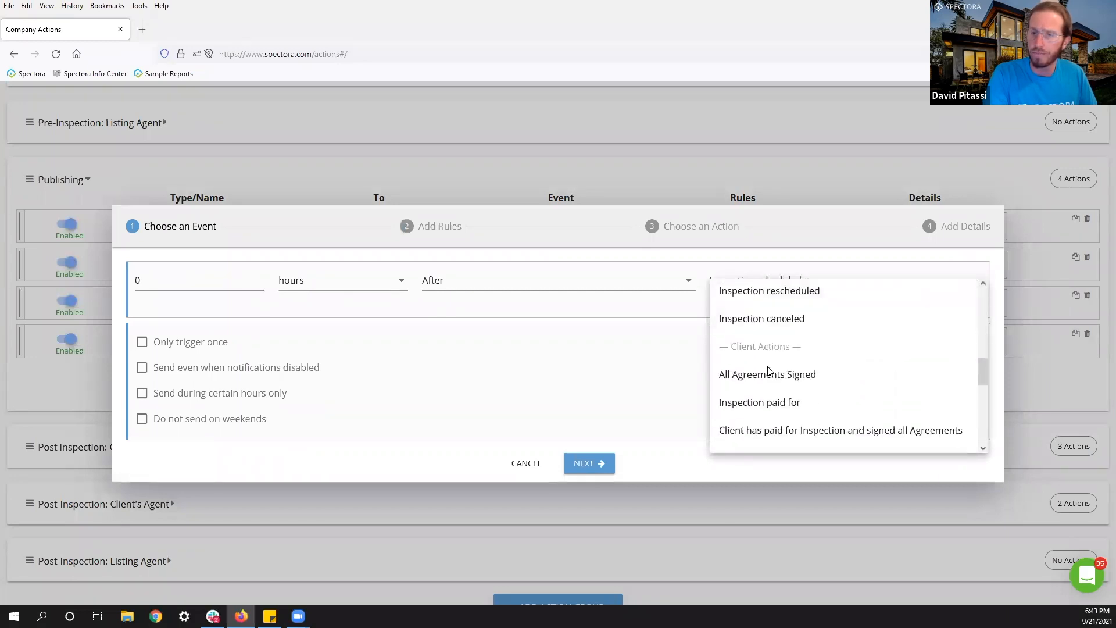
left_click(762, 424)
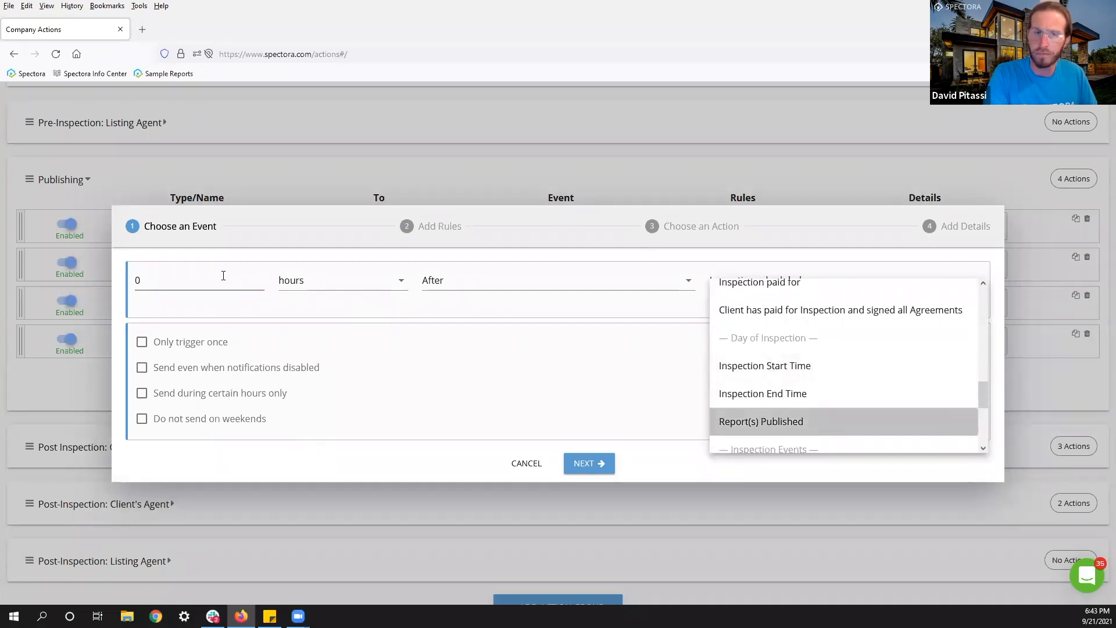
double_click(189, 280)
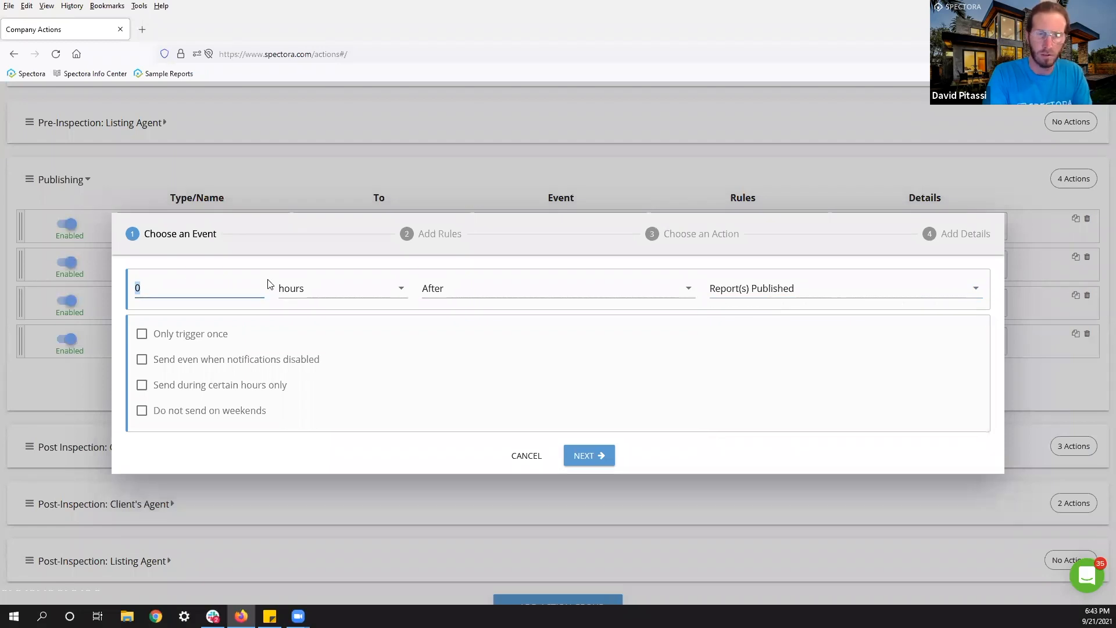
type("10")
left_click(308, 294)
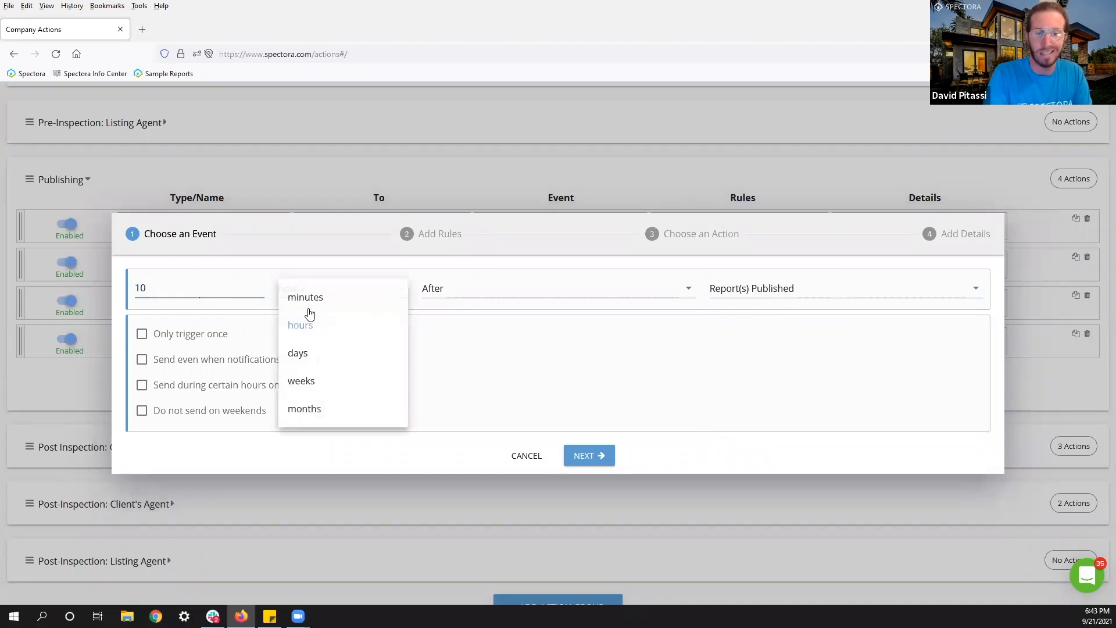
left_click(309, 298)
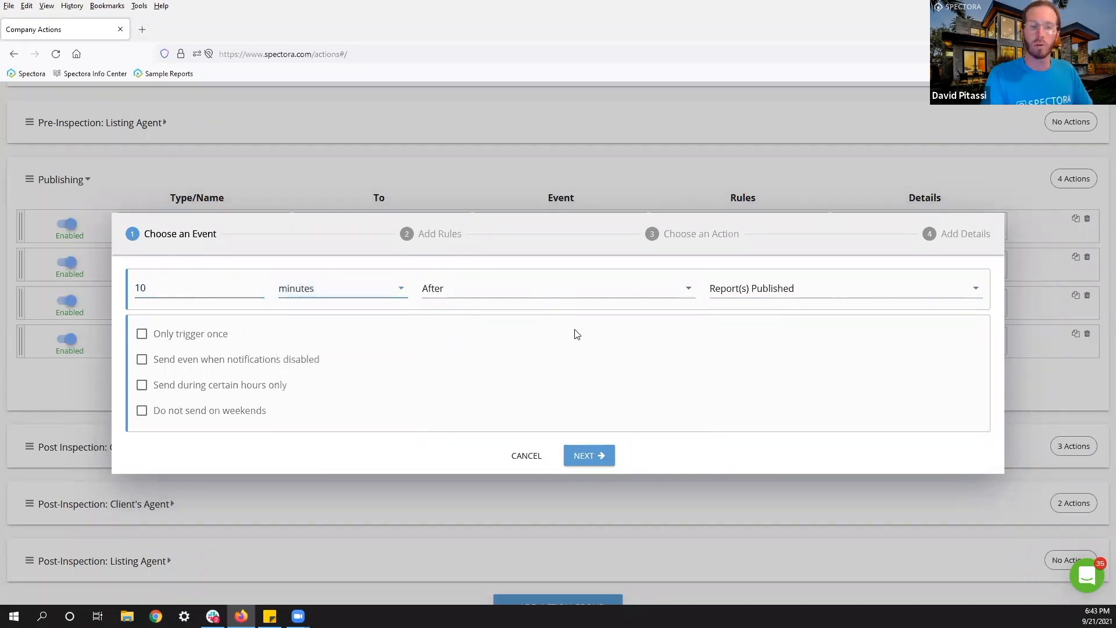
left_click(589, 455)
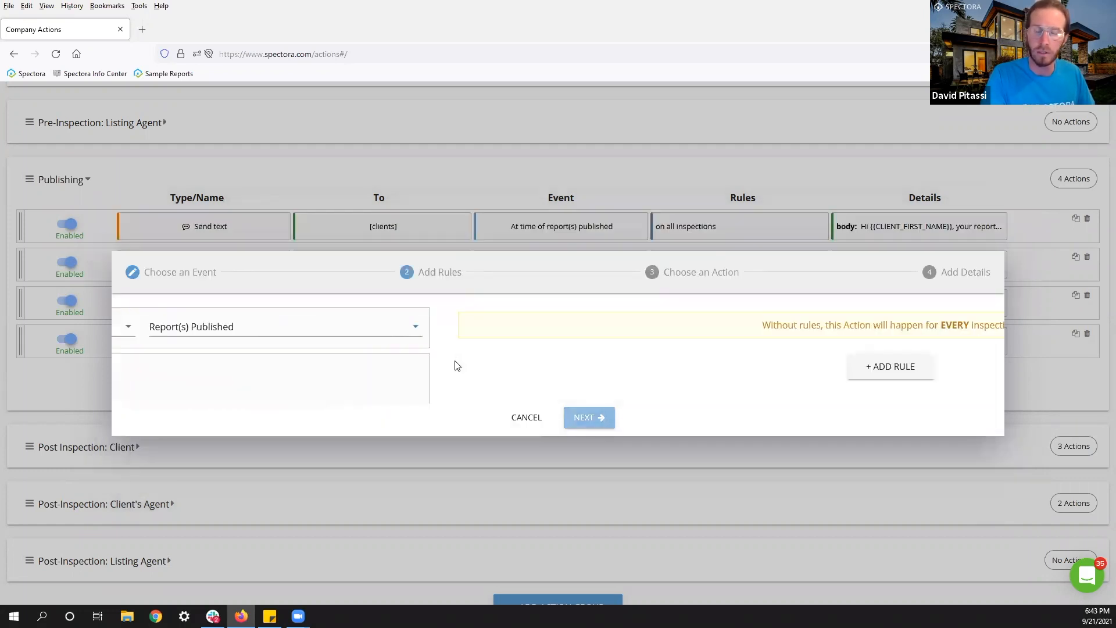
Add a rule: Has custom field 'Will the client be attending?' equals Yes.
left_click(525, 368)
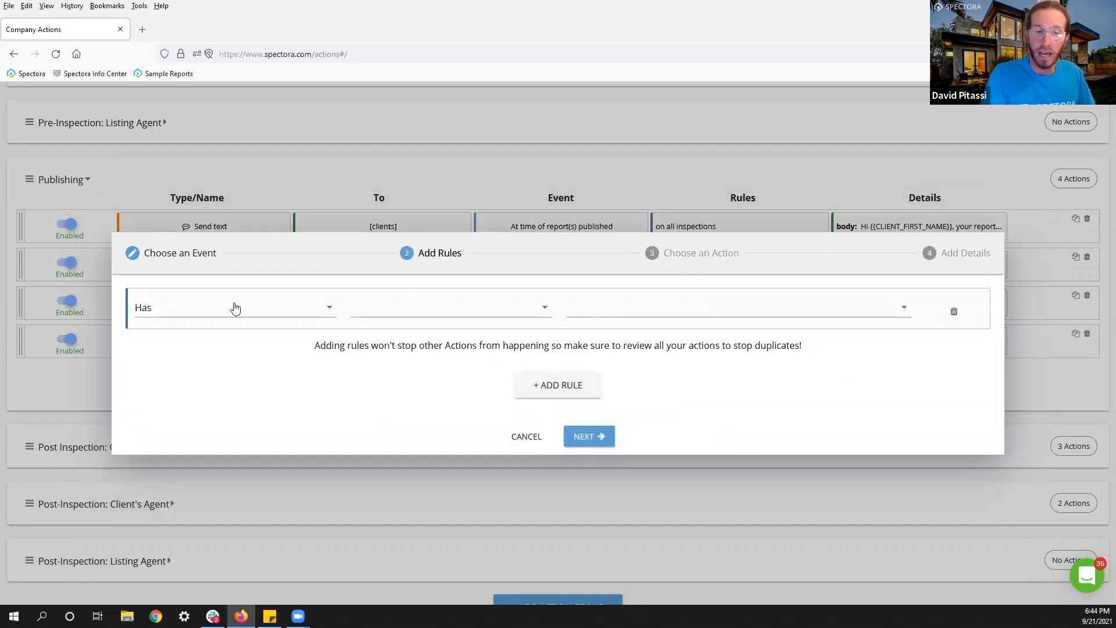
left_click(235, 308)
left_click(375, 311)
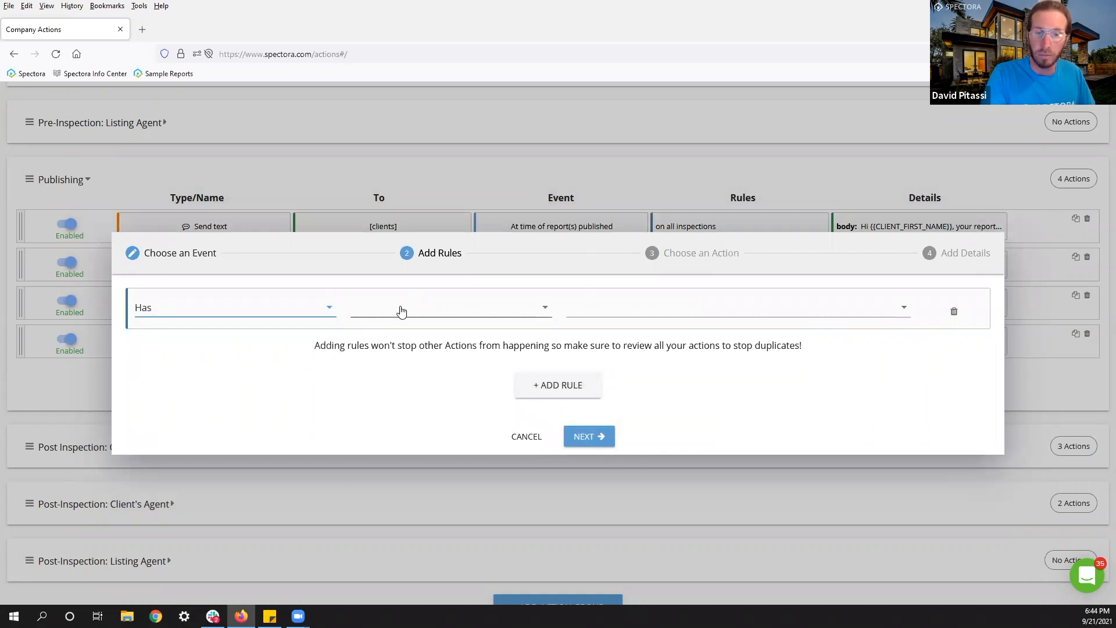
left_click(399, 312)
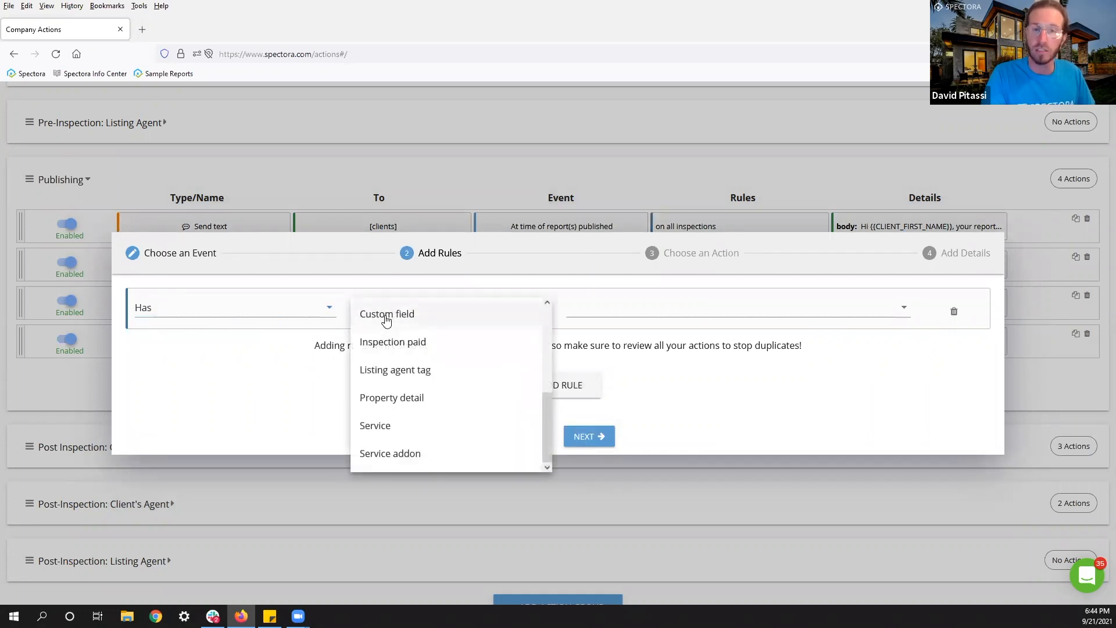
left_click(384, 316)
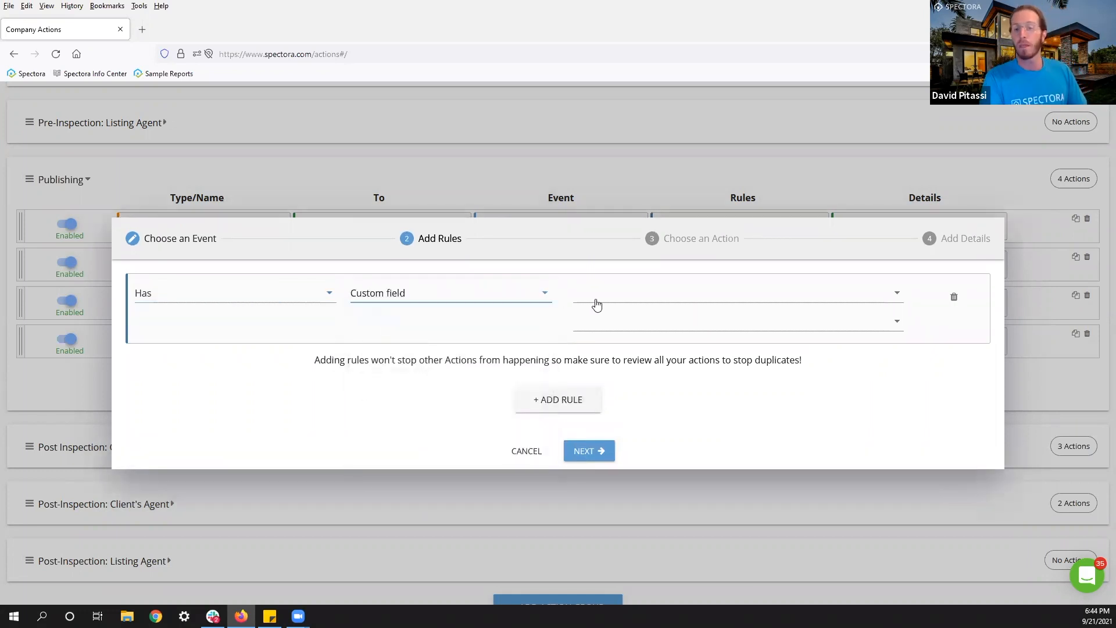
left_click(637, 293)
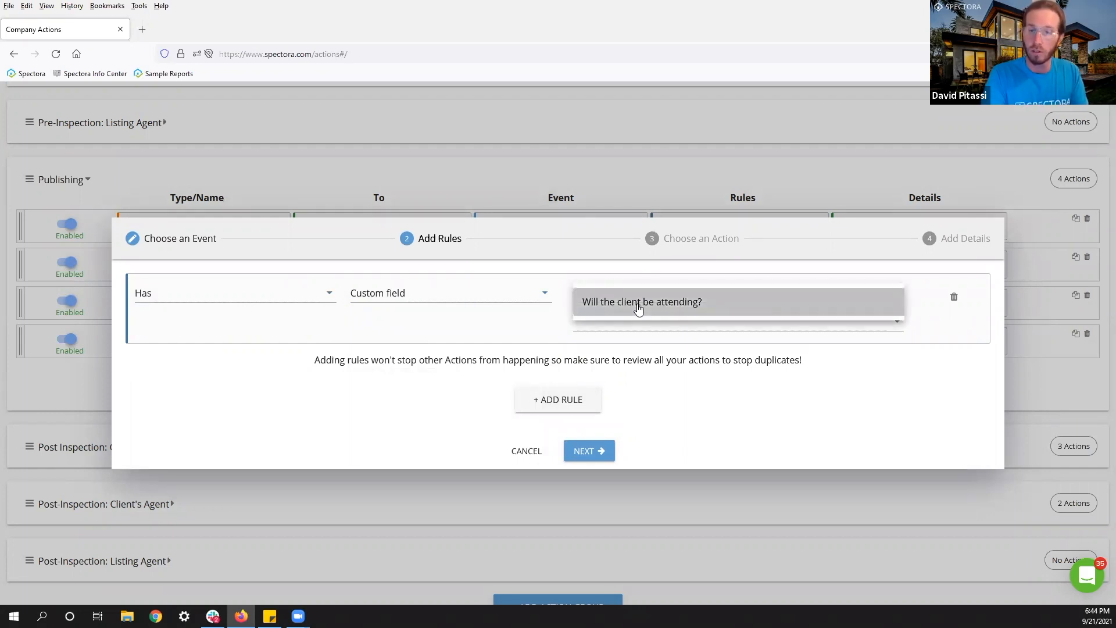
left_click(638, 307)
left_click(592, 337)
left_click(591, 348)
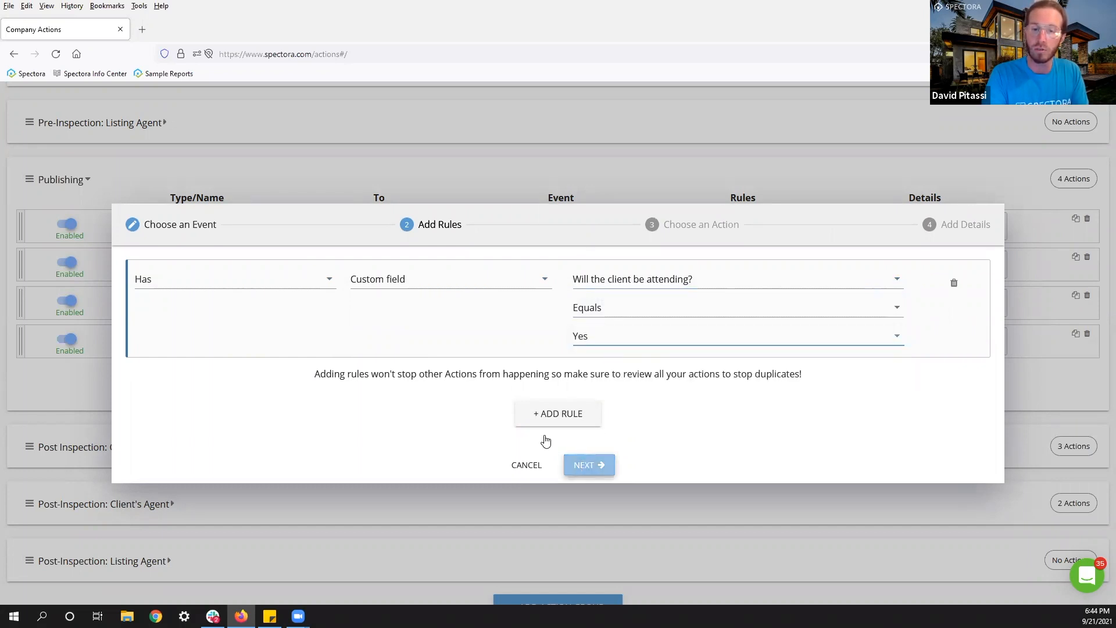
Make the action a Send email with clients as recipients and save it.
left_click(249, 323)
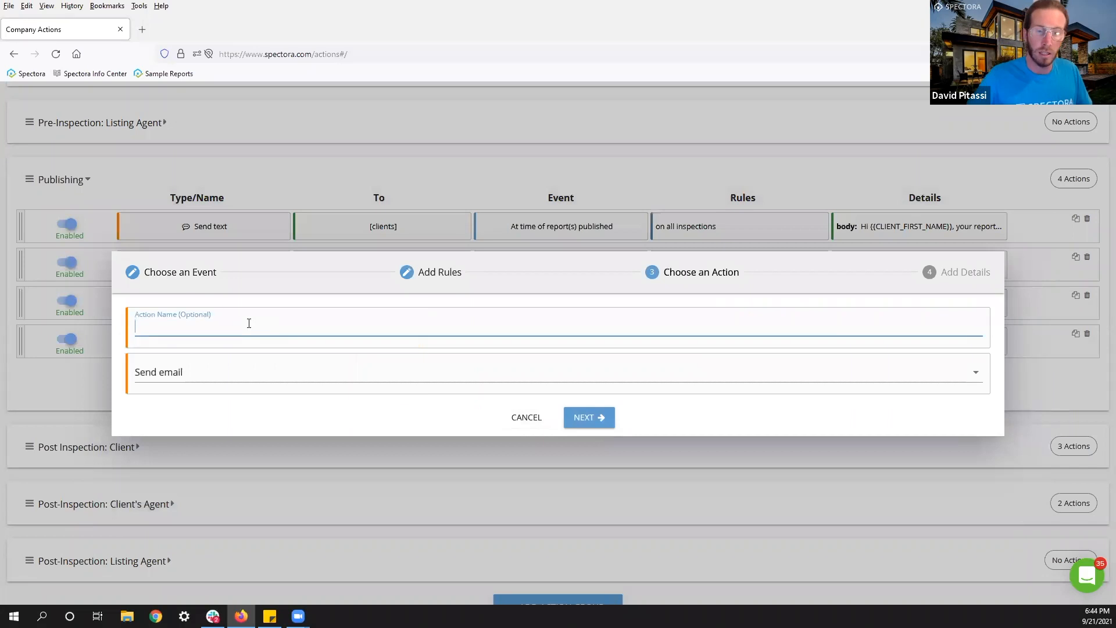
left_click(599, 420)
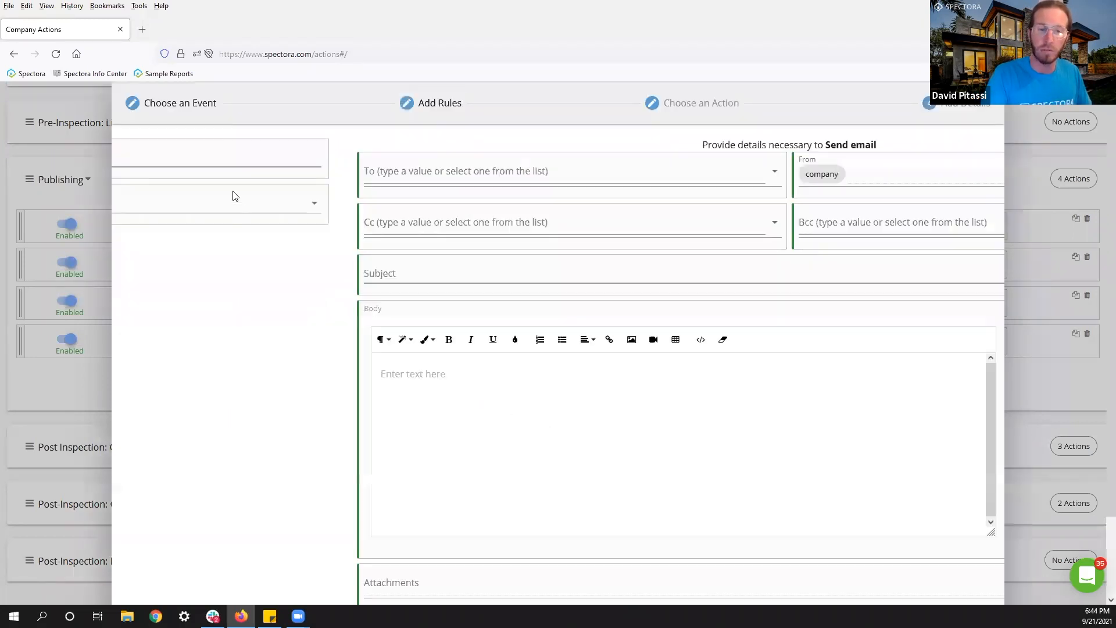
left_click(227, 174)
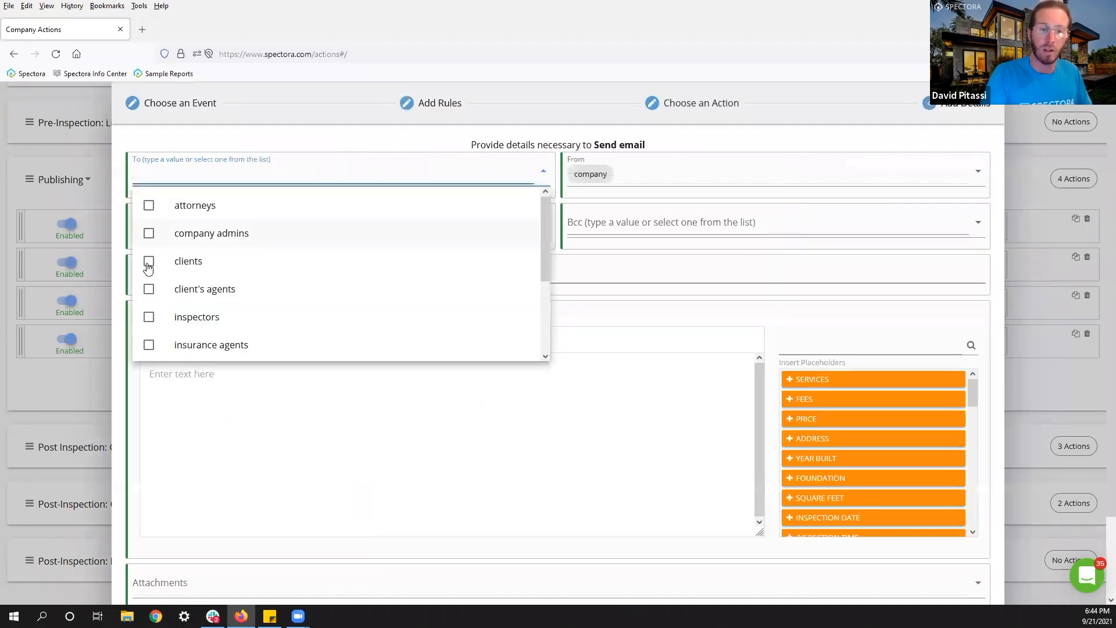
key("Return")
key("Escape")
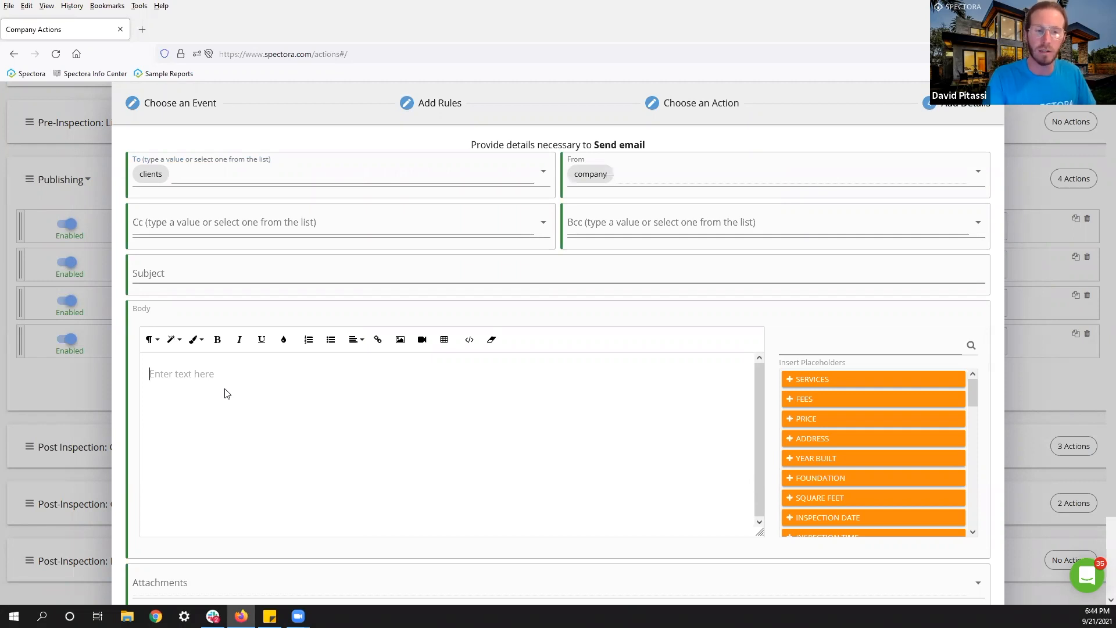
scroll(601, 531, "down", 2)
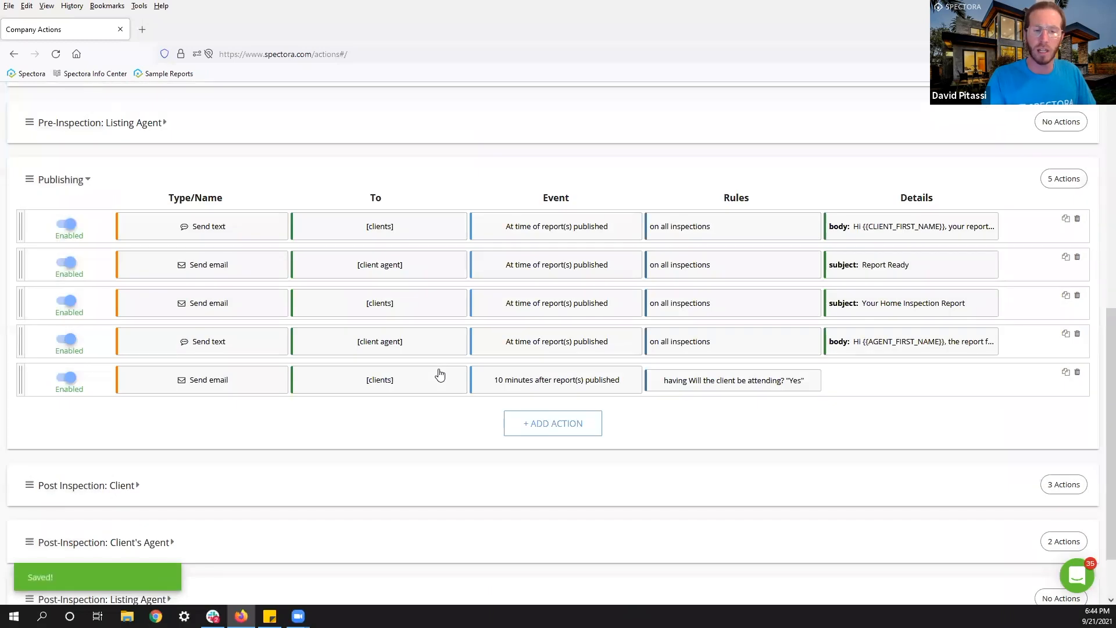
Add another Publishing action triggered 10 minutes after Report(s) Published.
left_click(532, 427)
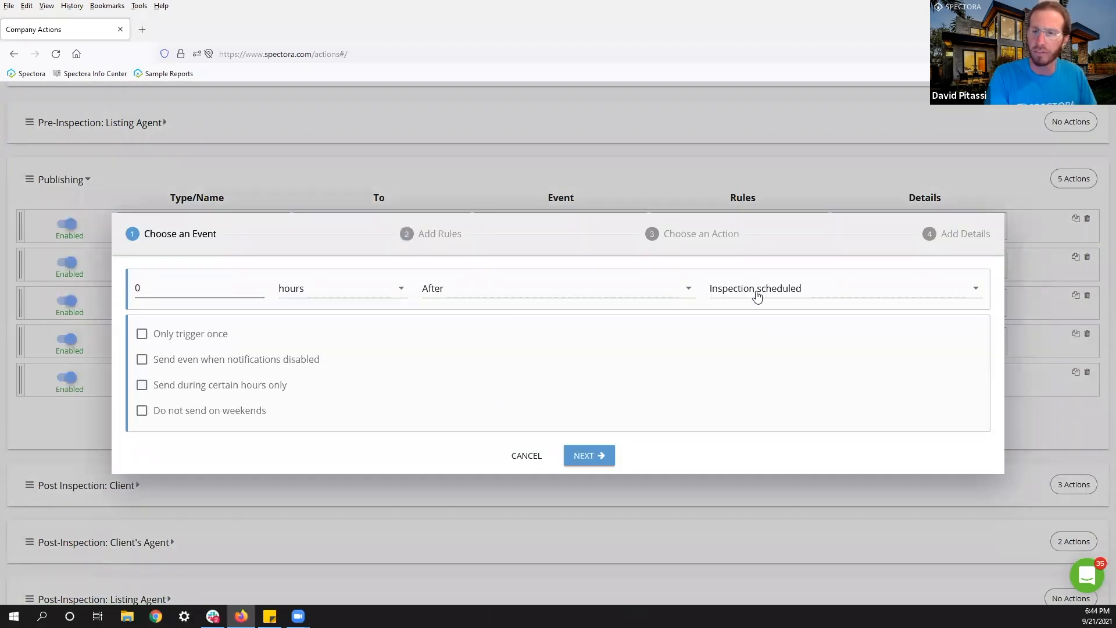
left_click(754, 292)
scroll(771, 347, "down", 10)
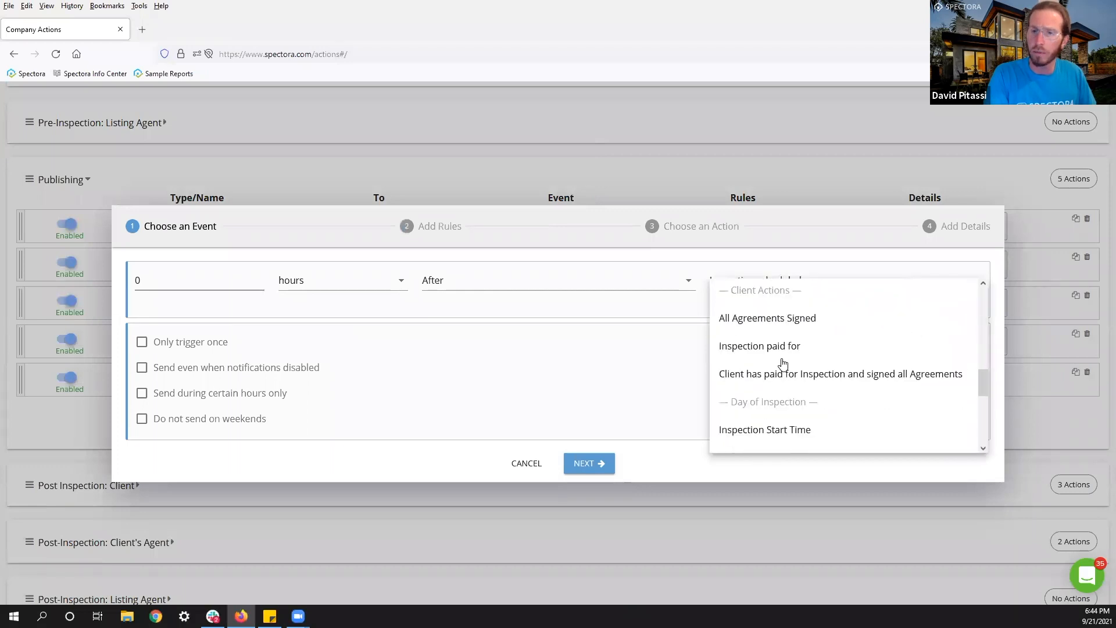
scroll(782, 362, "down", 2)
left_click(765, 359)
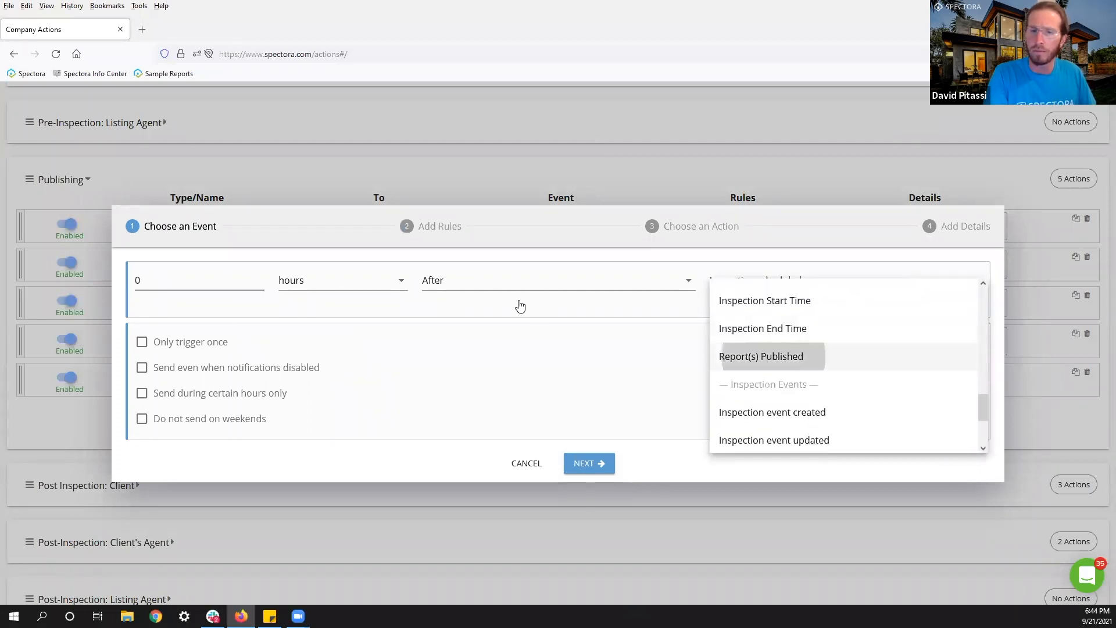
left_click(202, 280)
type("10")
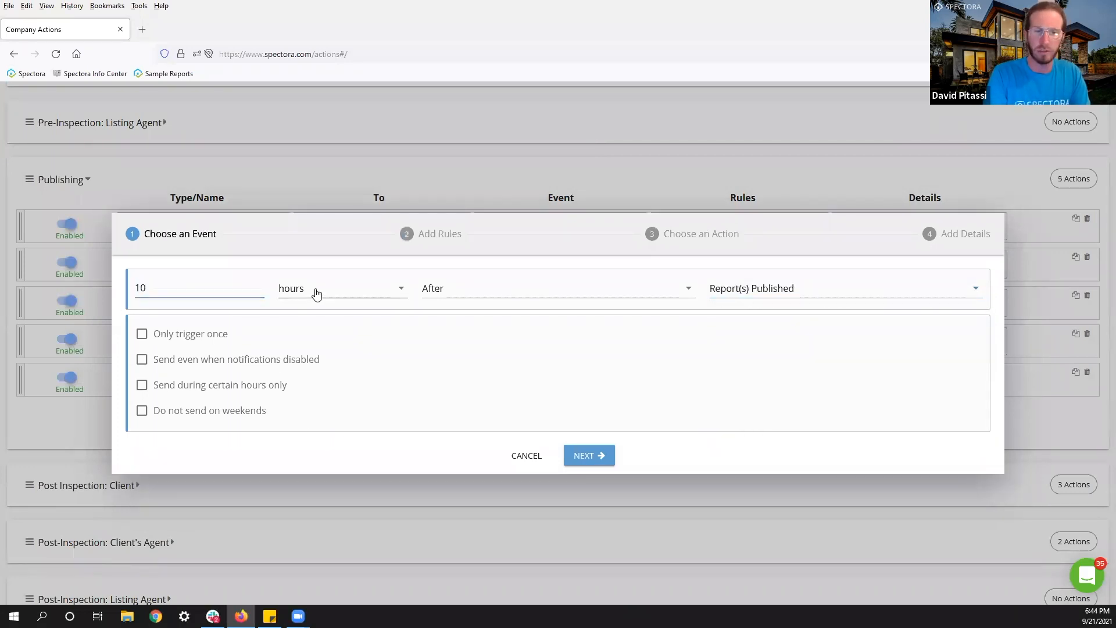
left_click(323, 291)
left_click(397, 308)
left_click(586, 454)
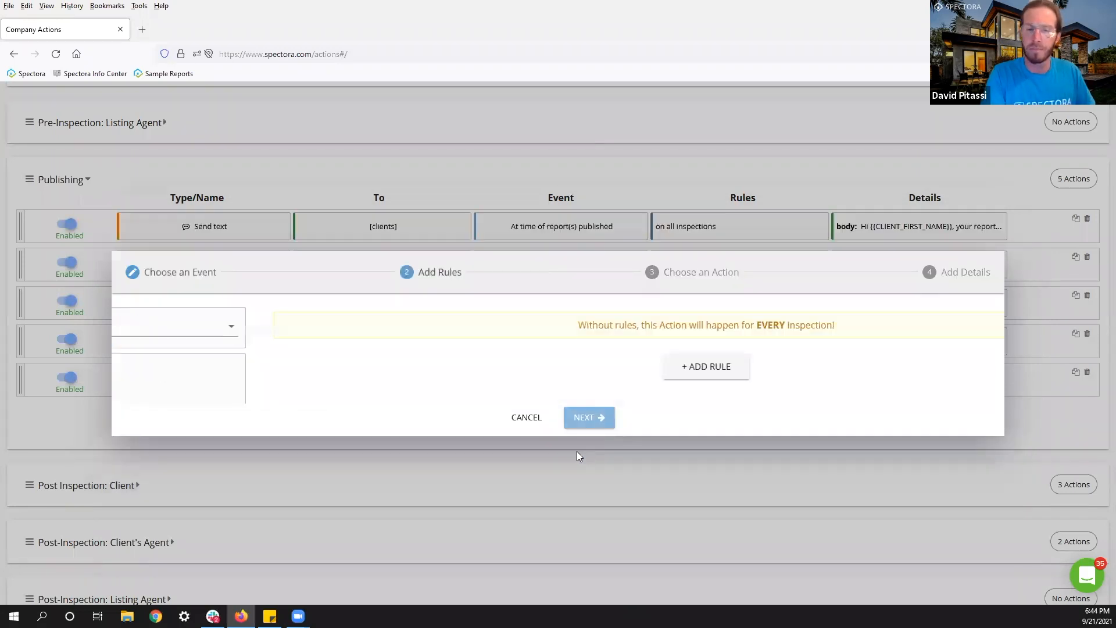
Add a rule on the custom field 'Will the client be attending?'.
left_click(574, 379)
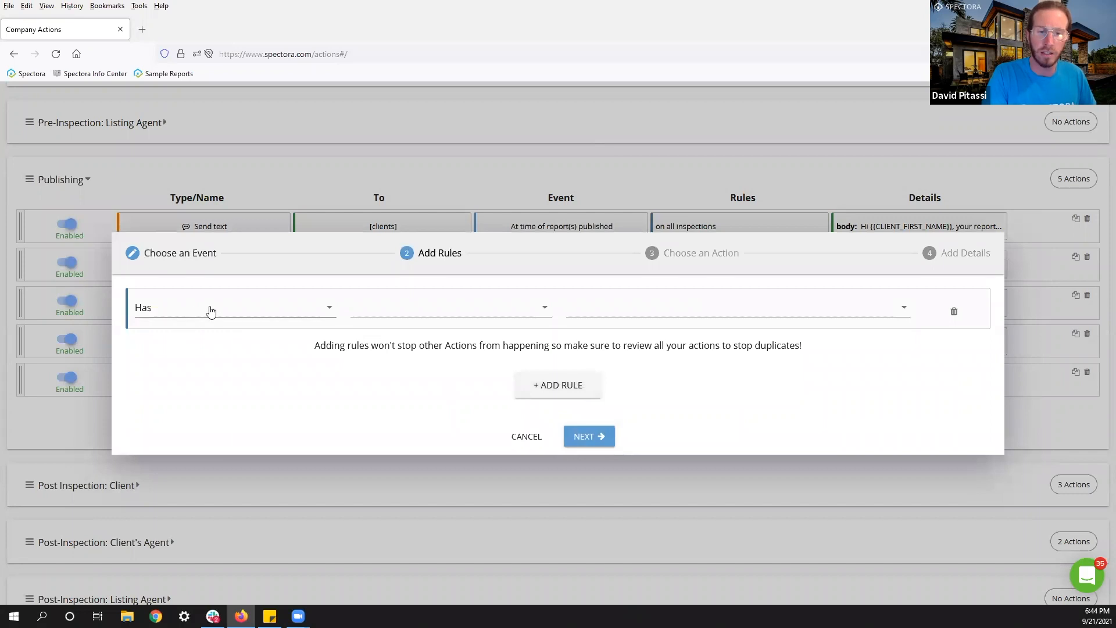
left_click(203, 330)
left_click(323, 344)
left_click(401, 317)
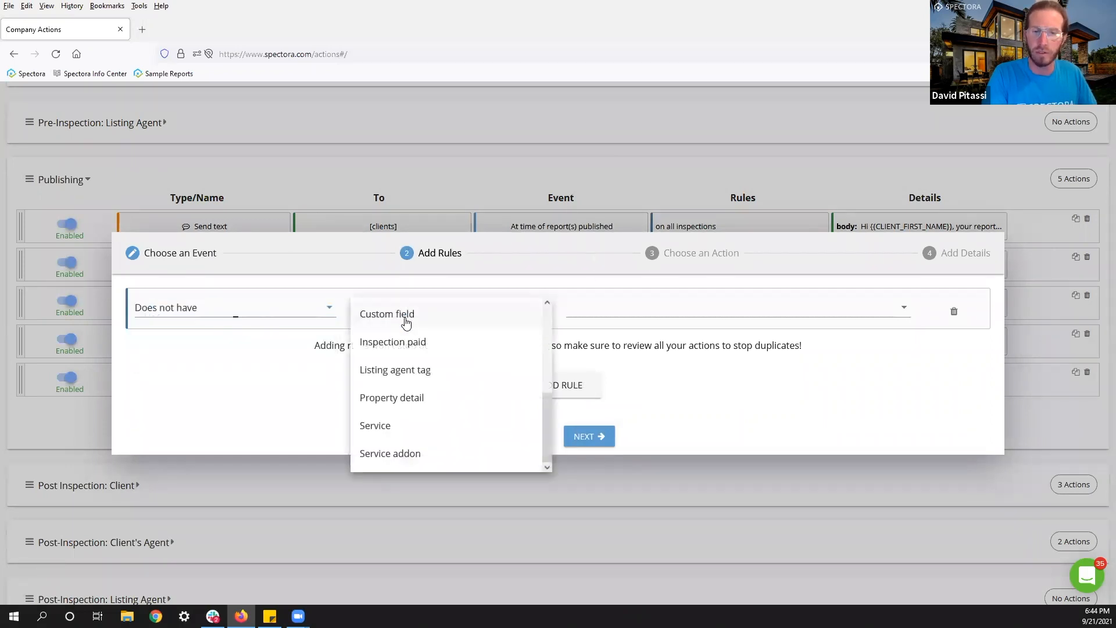
left_click(449, 315)
left_click(621, 307)
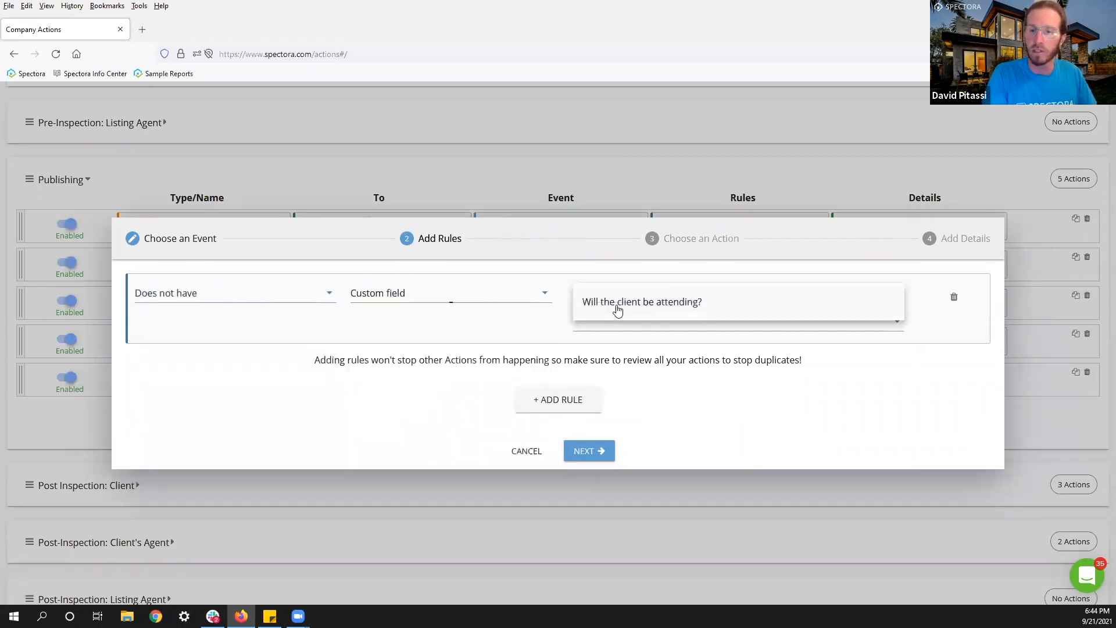
left_click(622, 318)
left_click(619, 338)
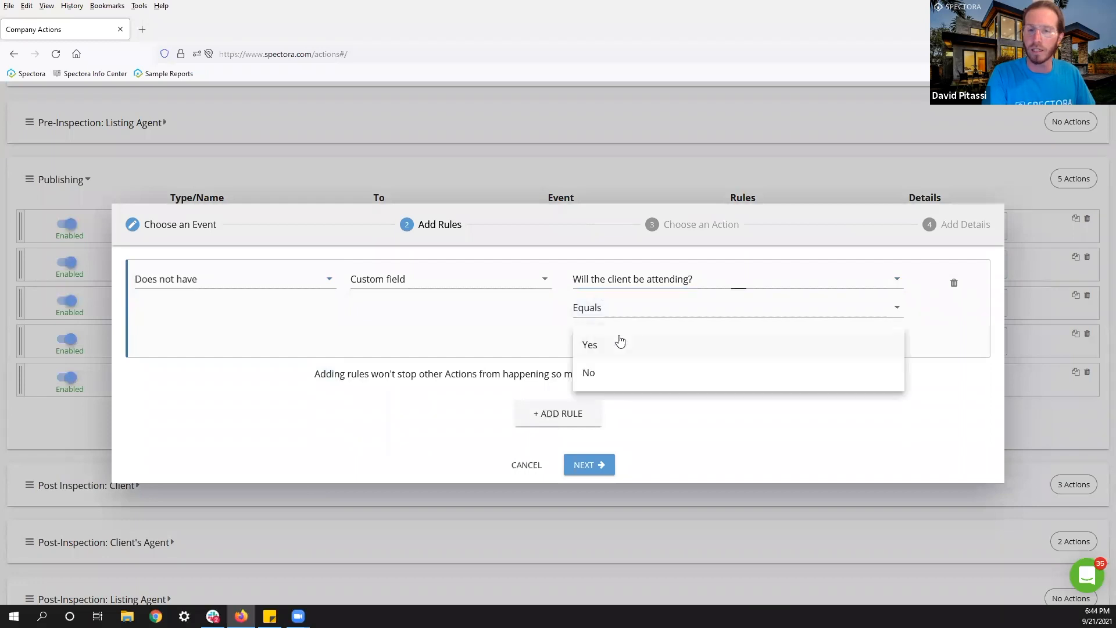
left_click(599, 348)
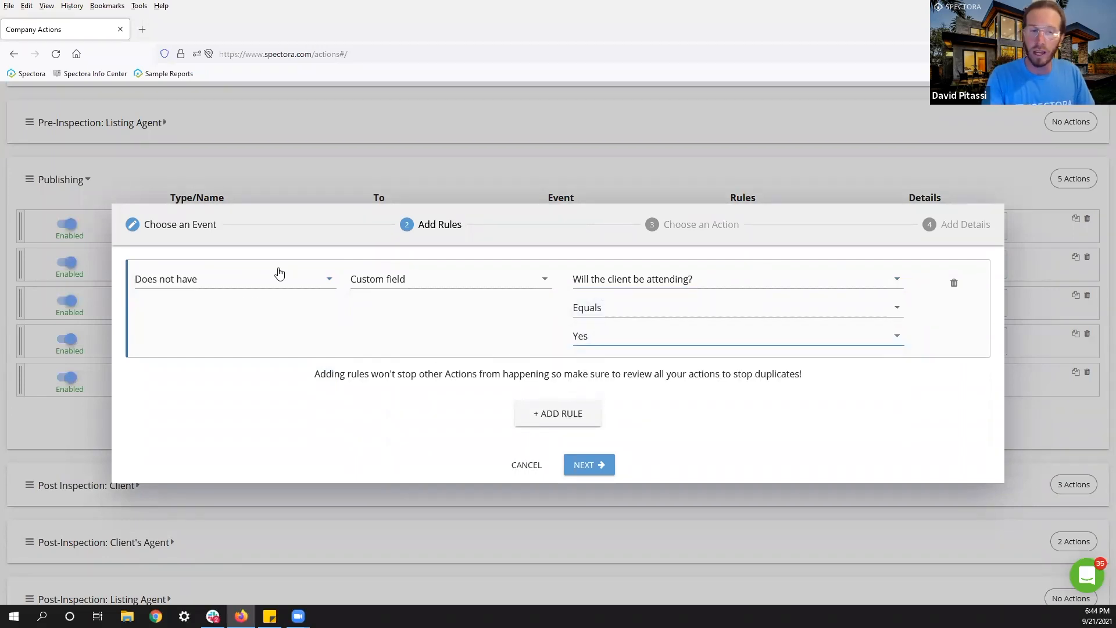
Set the rule to Has with the expected answer No.
left_click(169, 283)
left_click(164, 290)
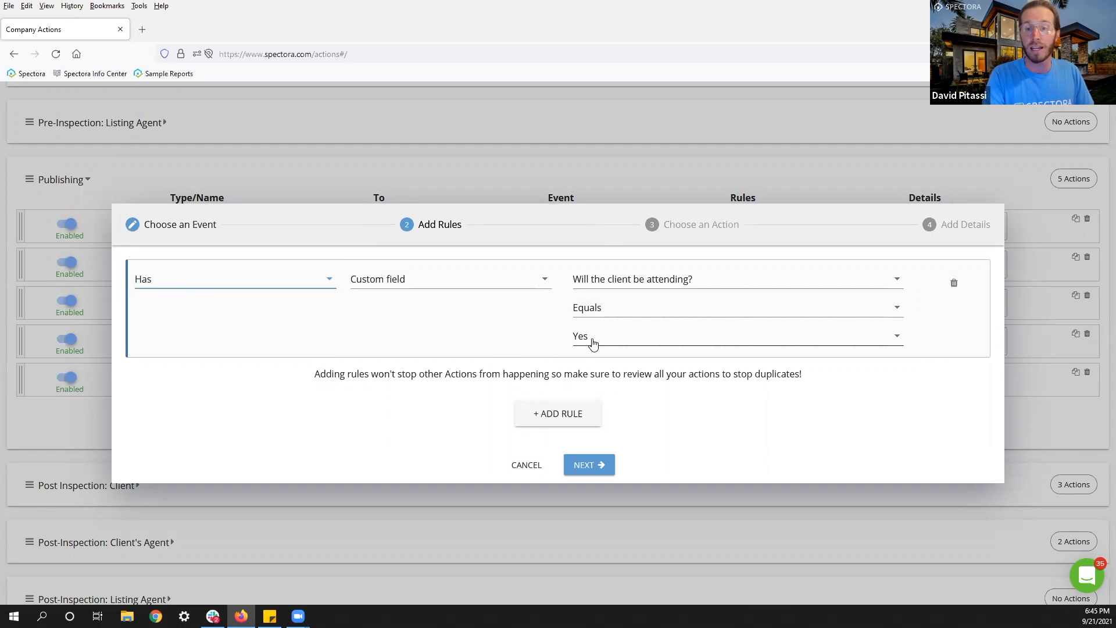
left_click(593, 343)
left_click(594, 372)
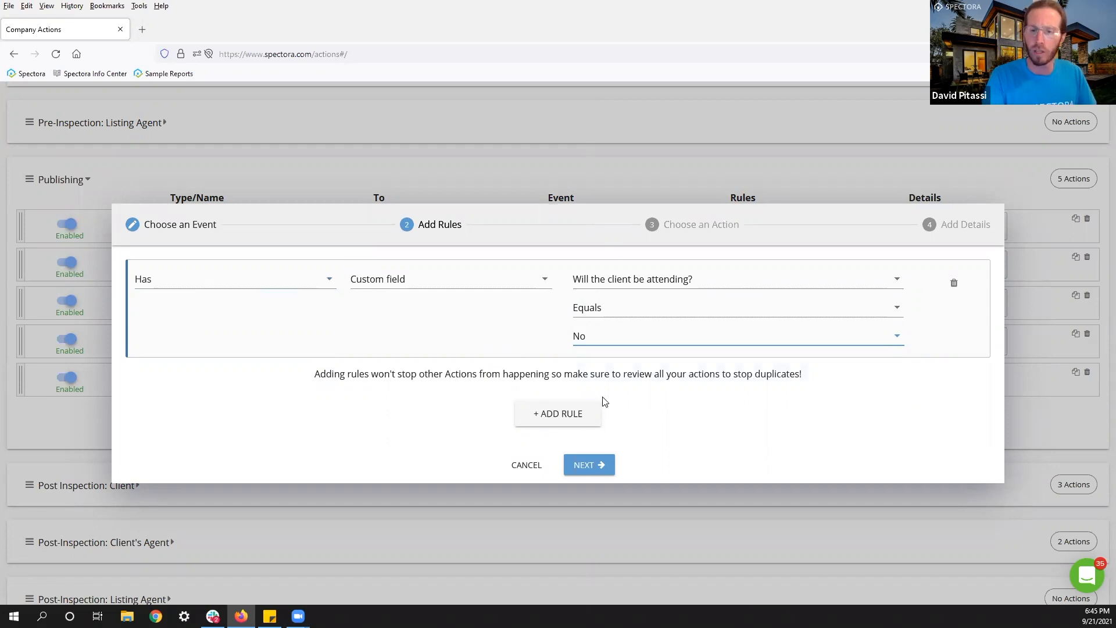
left_click(587, 465)
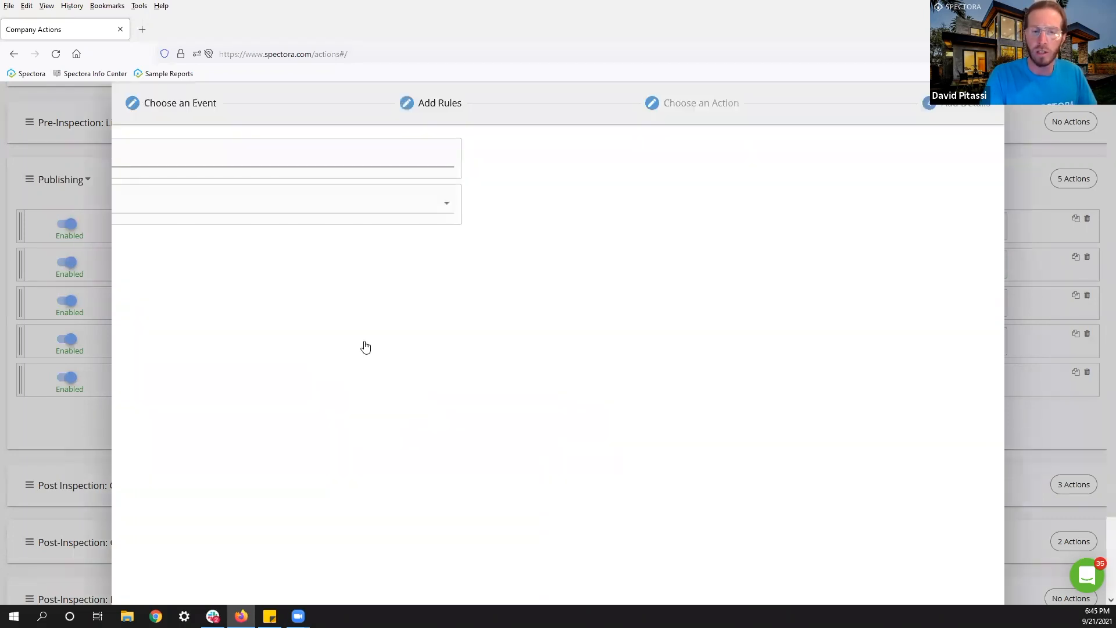
Address the email to clients in the To list and scroll down to save.
left_click(204, 173)
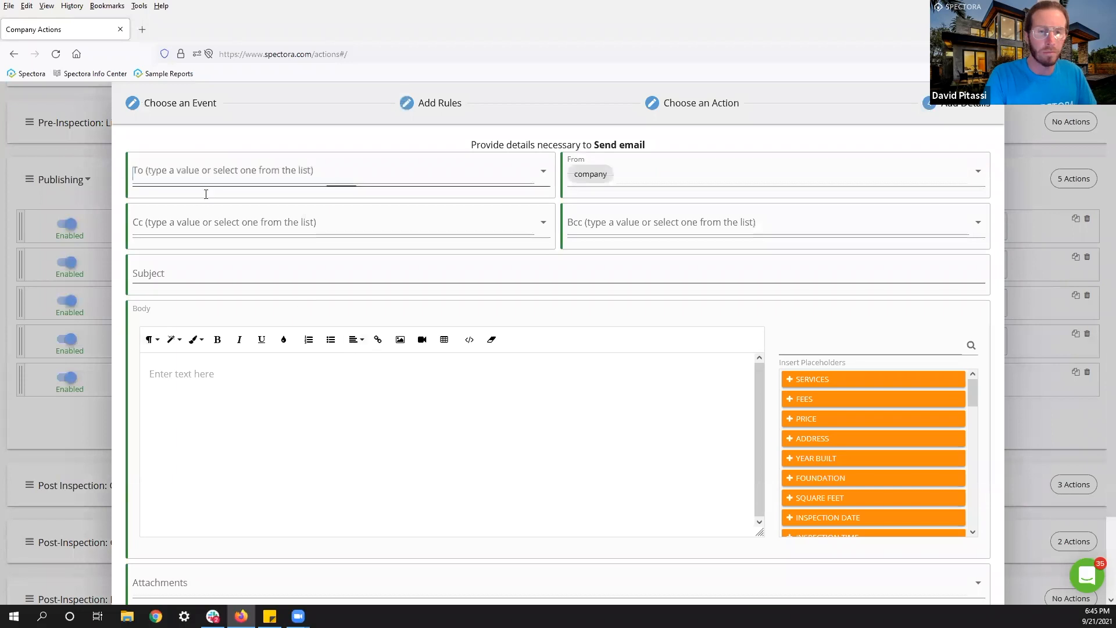
key("Return")
left_click(250, 435)
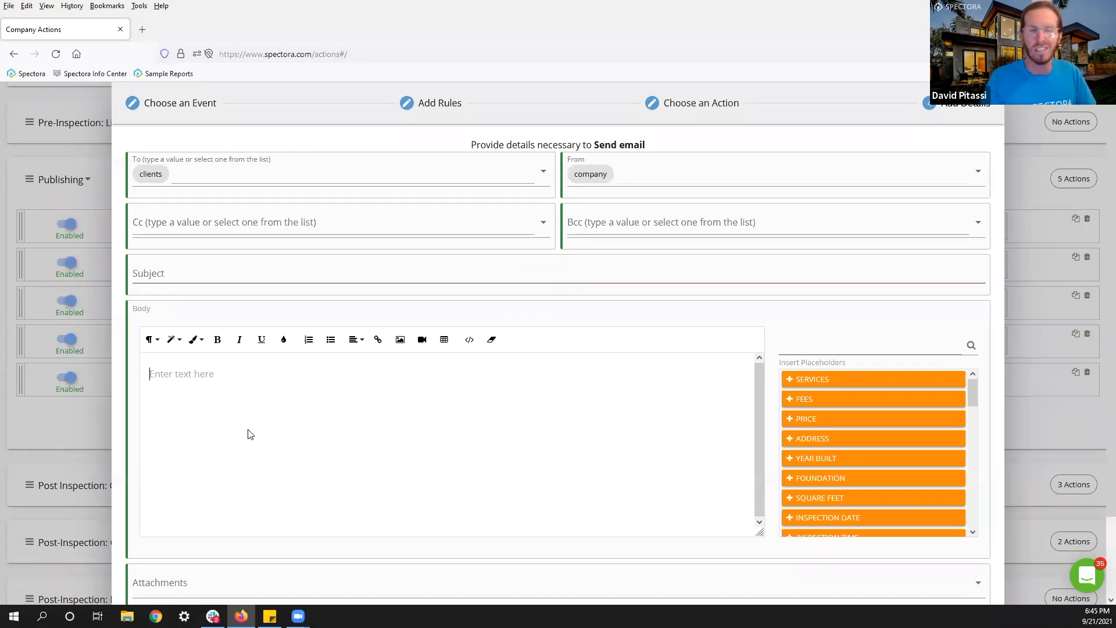
scroll(500, 465, "down", 3)
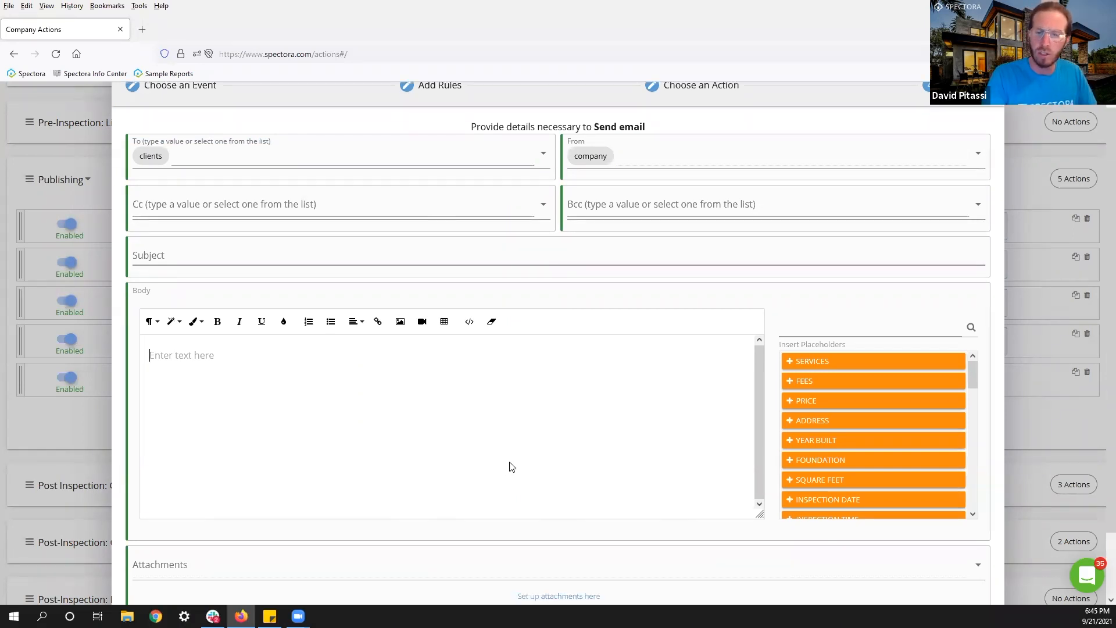